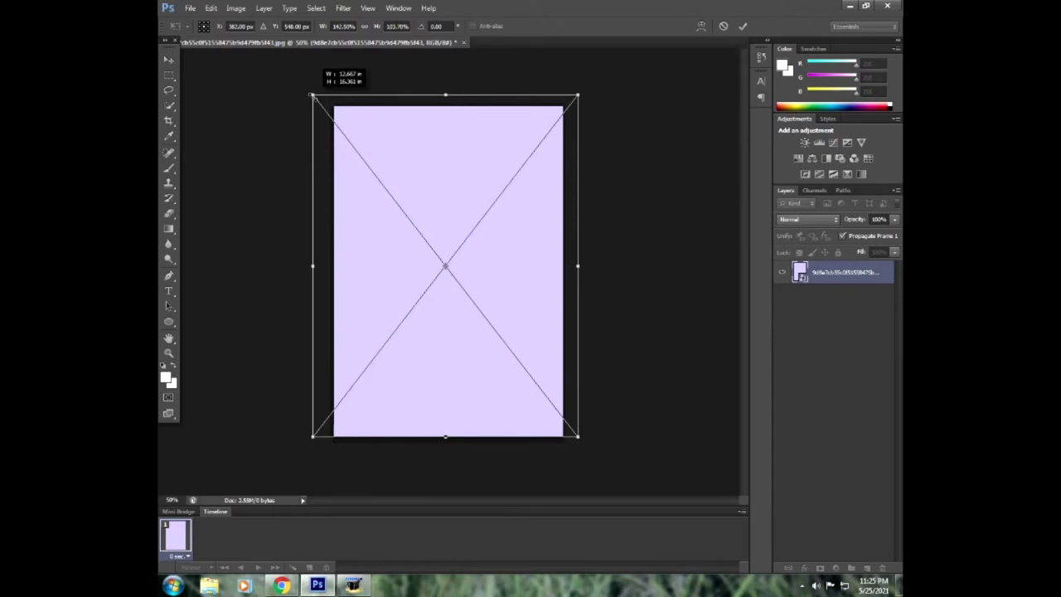
Apply the enlarged lavender background and extend the canvas with the Crop tool beyond all four original edges.
{"action": "left_click", "coordinate": [742, 25]}
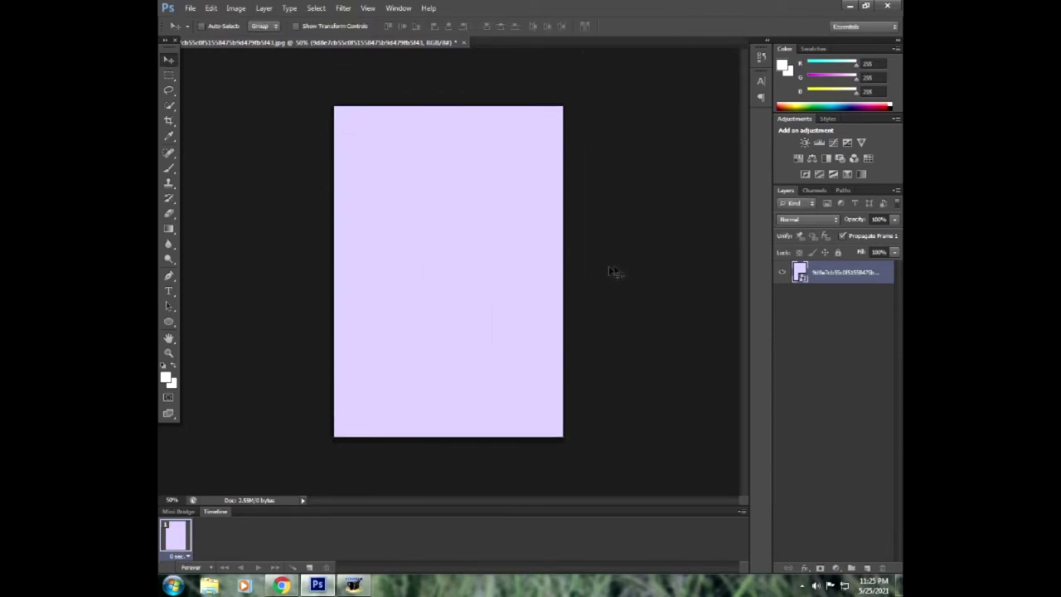
{"action": "left_click", "coordinate": [168, 120]}
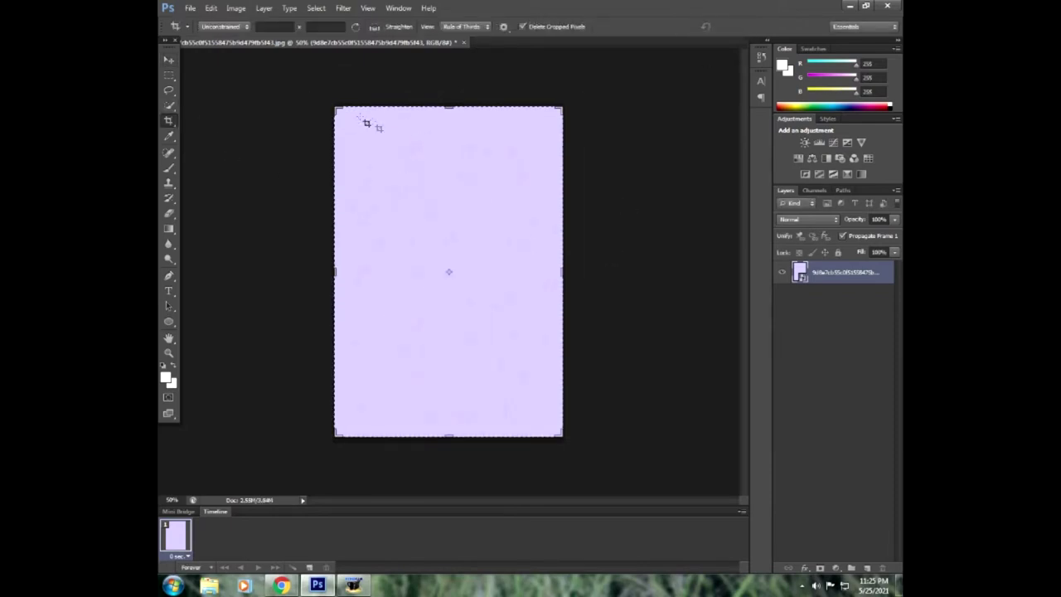
{"action": "left_click_drag", "start_coordinate": [337, 109], "coordinate": [324, 102]}
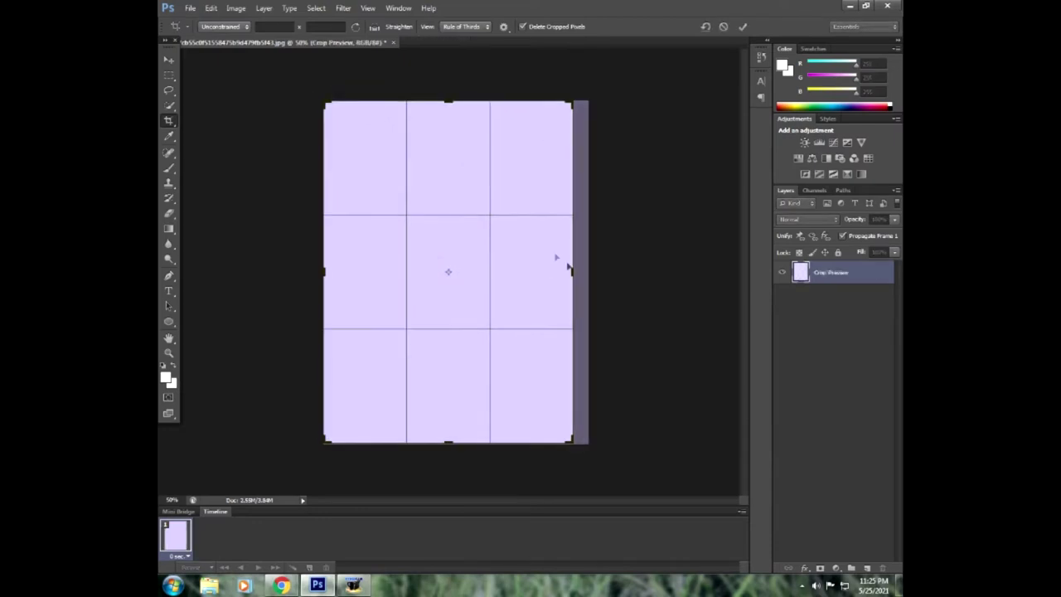
{"action": "left_click_drag", "start_coordinate": [571, 271], "coordinate": [581, 271]}
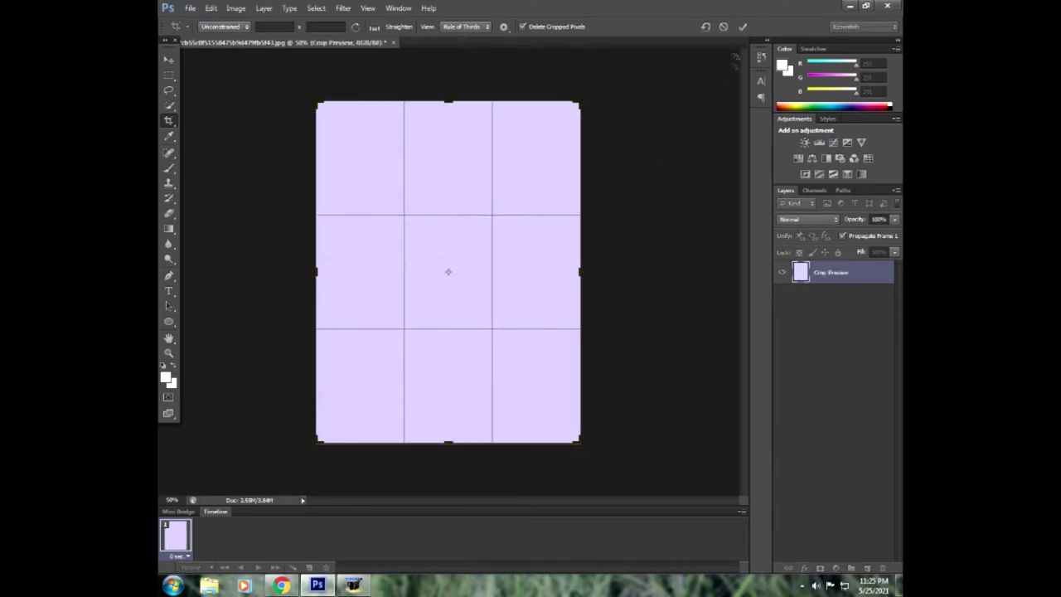
{"action": "left_click", "coordinate": [743, 26]}
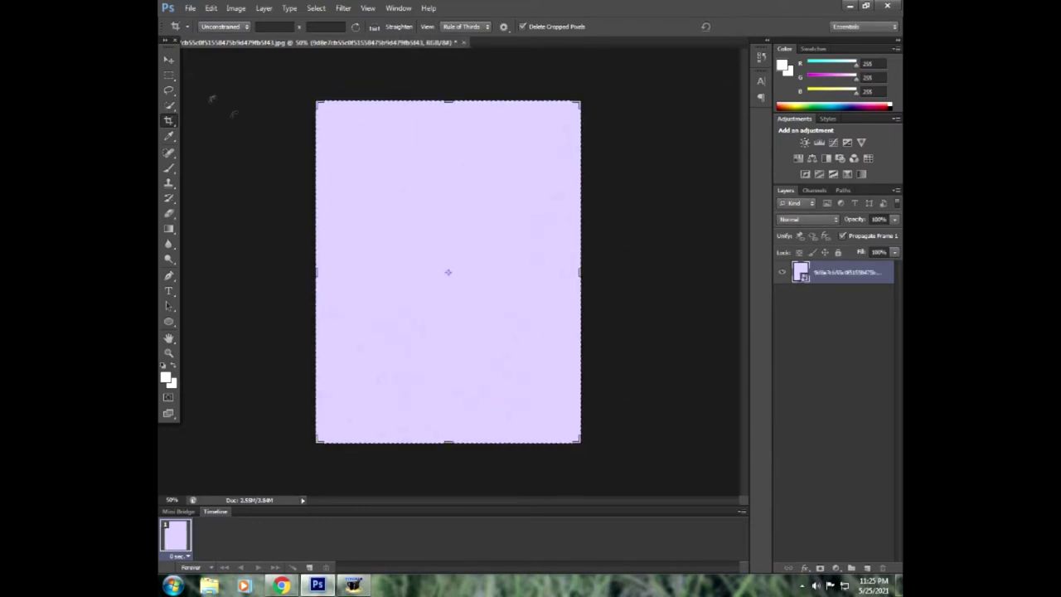
{"action": "left_click", "coordinate": [168, 60]}
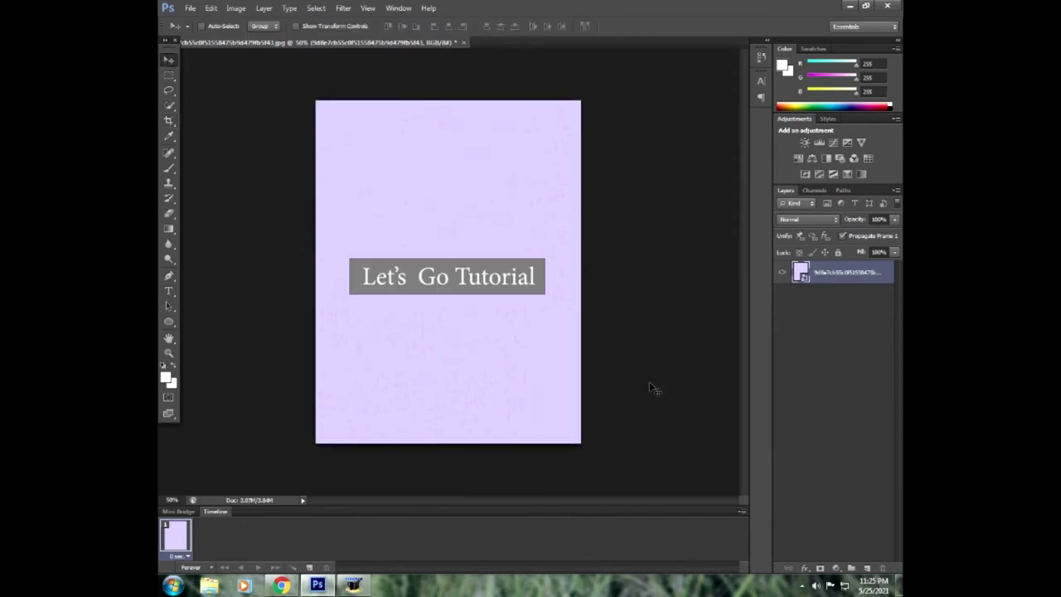
Add a new layer and paint soft white over the lower two thirds of the canvas with a 400 px brush.
{"action": "left_click", "coordinate": [168, 168]}
{"action": "key", "text": "ctrl+shift+alt+n"}
{"action": "left_click", "coordinate": [168, 168]}
{"action": "mouse_move", "coordinate": [347, 252]}
{"action": "left_mouse_down"}
{"action": "mouse_move", "coordinate": [526, 237]}
{"action": "mouse_move", "coordinate": [367, 324]}
{"action": "mouse_move", "coordinate": [355, 356]}
{"action": "mouse_move", "coordinate": [363, 352]}
{"action": "left_mouse_up"}
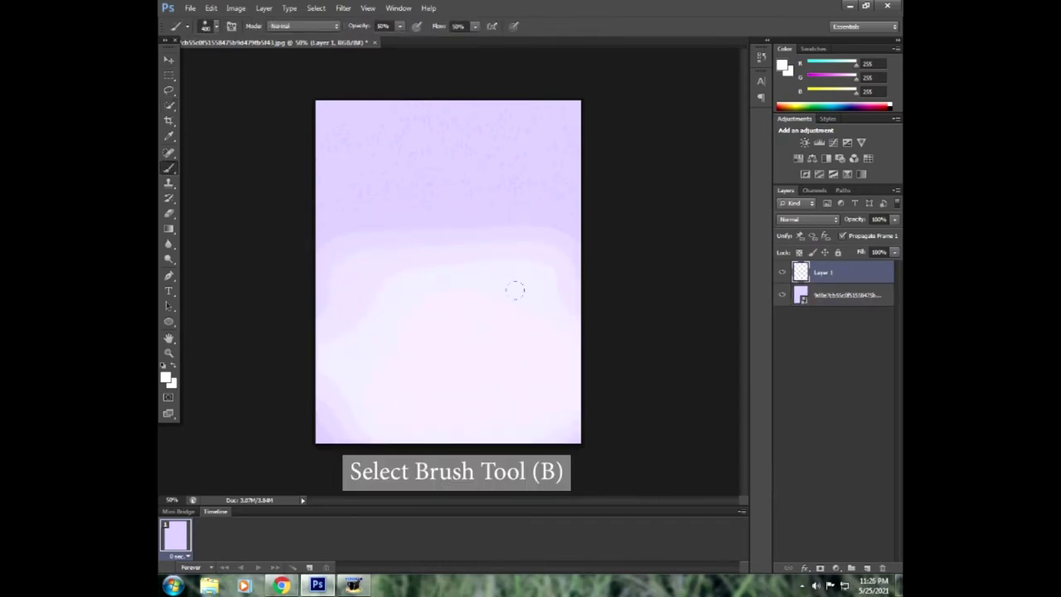
{"action": "left_click_drag", "start_coordinate": [324, 257], "coordinate": [332, 371]}
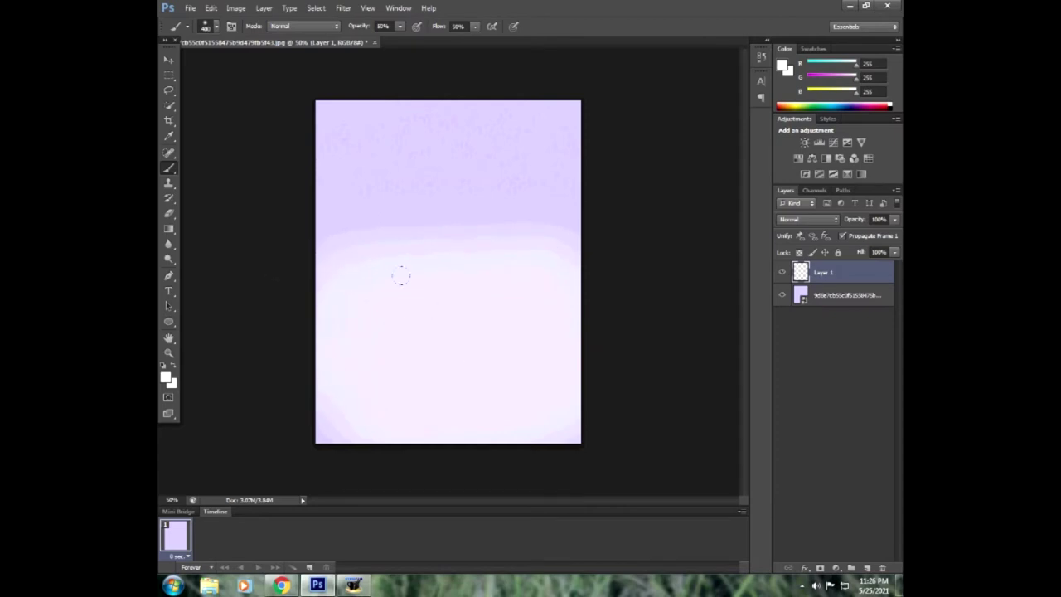
{"action": "mouse_move", "coordinate": [374, 285]}
{"action": "left_mouse_down"}
{"action": "mouse_move", "coordinate": [414, 237]}
{"action": "mouse_move", "coordinate": [398, 237]}
{"action": "left_mouse_up"}
{"action": "left_click_drag", "start_coordinate": [487, 328], "coordinate": [515, 360]}
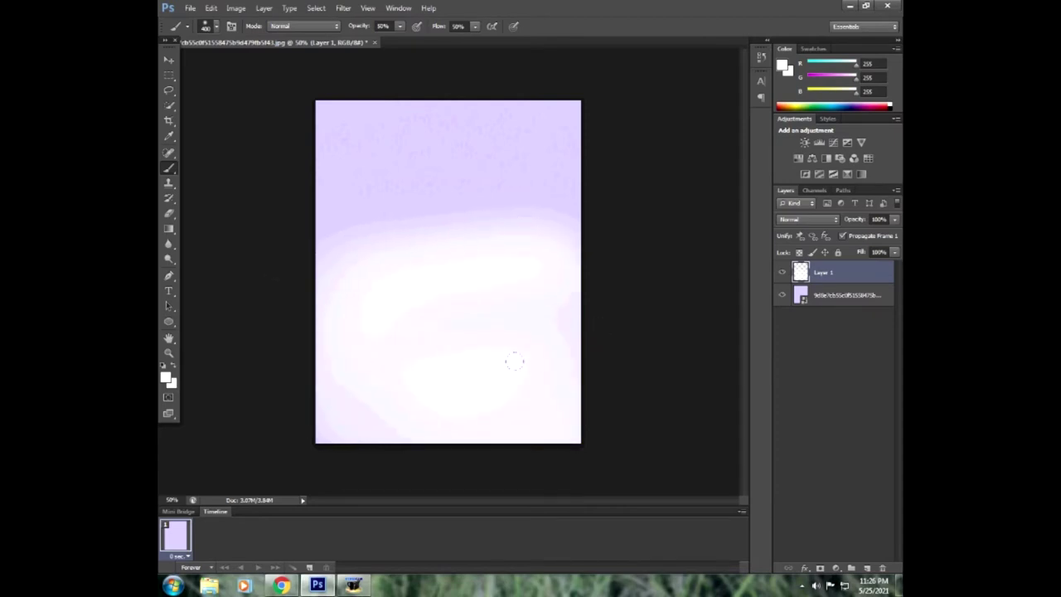
{"action": "mouse_move", "coordinate": [268, 413]}
{"action": "left_mouse_down"}
{"action": "mouse_move", "coordinate": [390, 402]}
{"action": "mouse_move", "coordinate": [507, 362]}
{"action": "left_mouse_up"}
{"action": "left_click_drag", "start_coordinate": [542, 324], "coordinate": [495, 396]}
{"action": "left_click", "coordinate": [169, 60]}
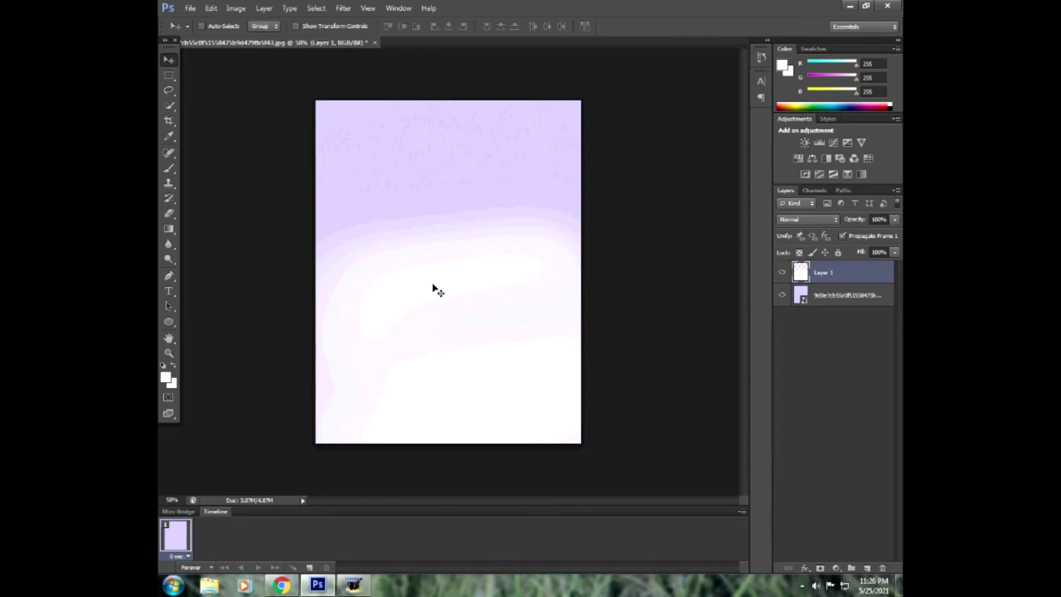
Place the naturacentials-feminine-wash bottle image, enlarge it to about 120%, and centre it on the canvas.
{"action": "left_click", "coordinate": [190, 8]}
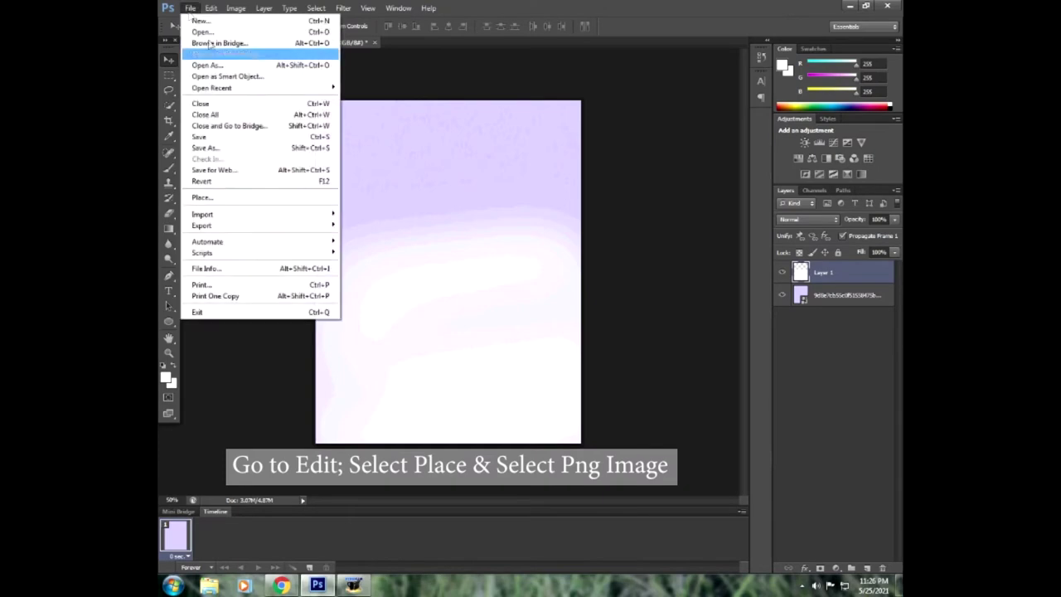
{"action": "left_click", "coordinate": [256, 196]}
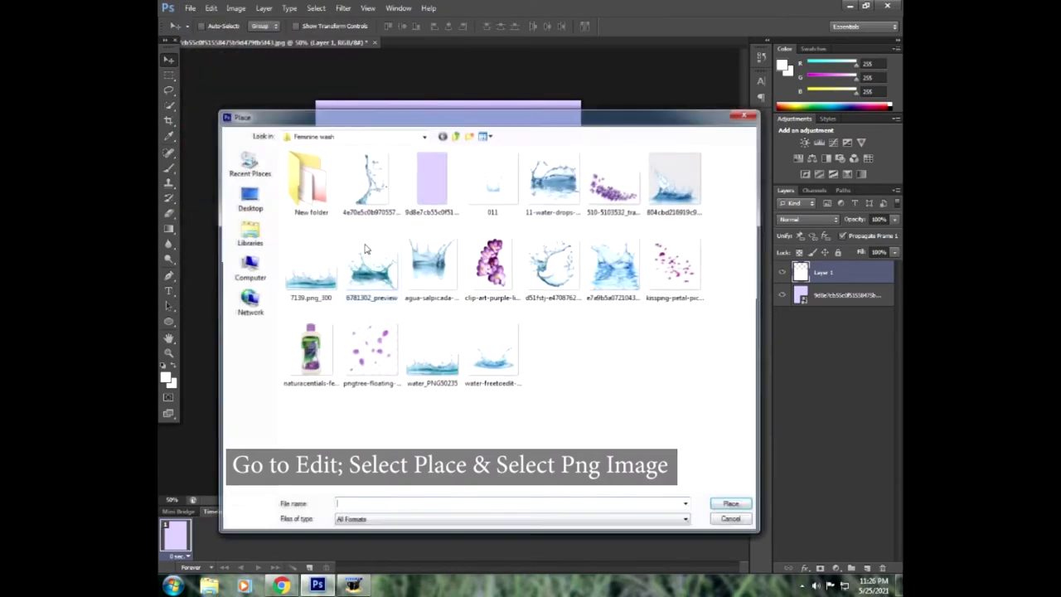
{"action": "left_click", "coordinate": [310, 350]}
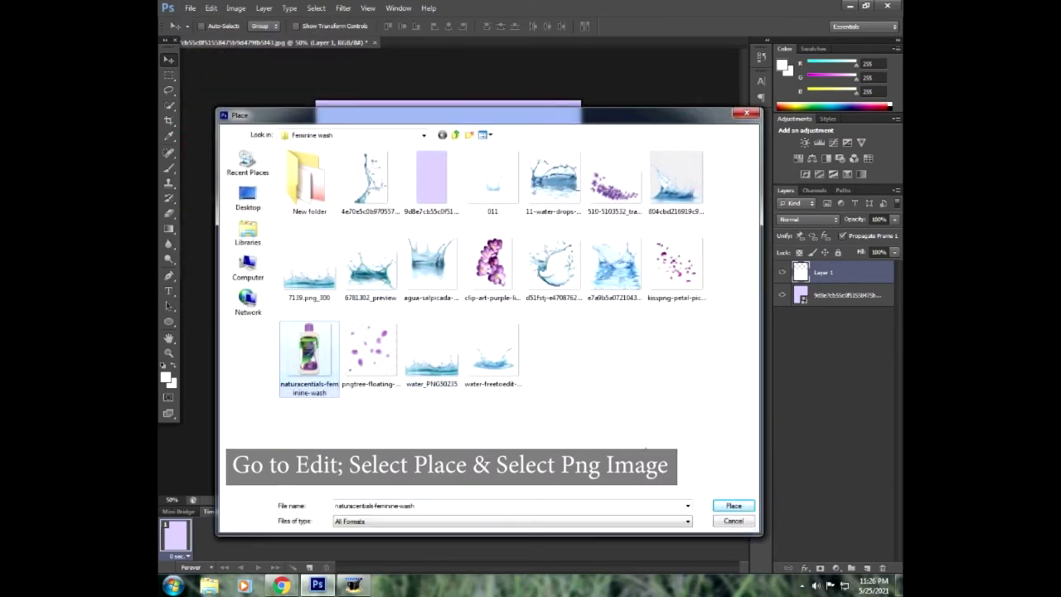
{"action": "left_click", "coordinate": [732, 505]}
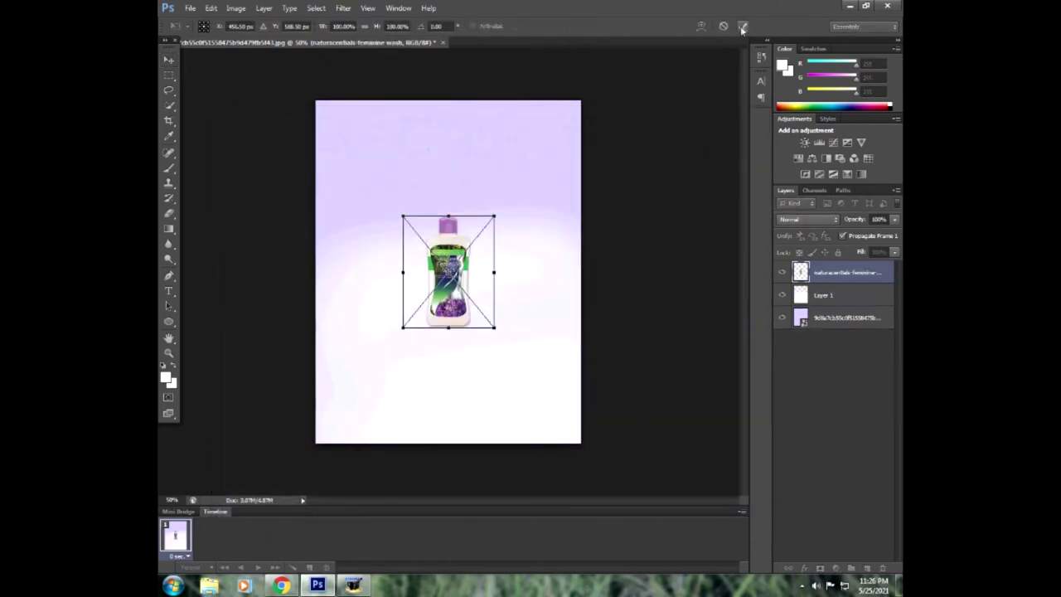
{"action": "left_click_drag", "start_coordinate": [493, 326], "coordinate": [513, 353]}
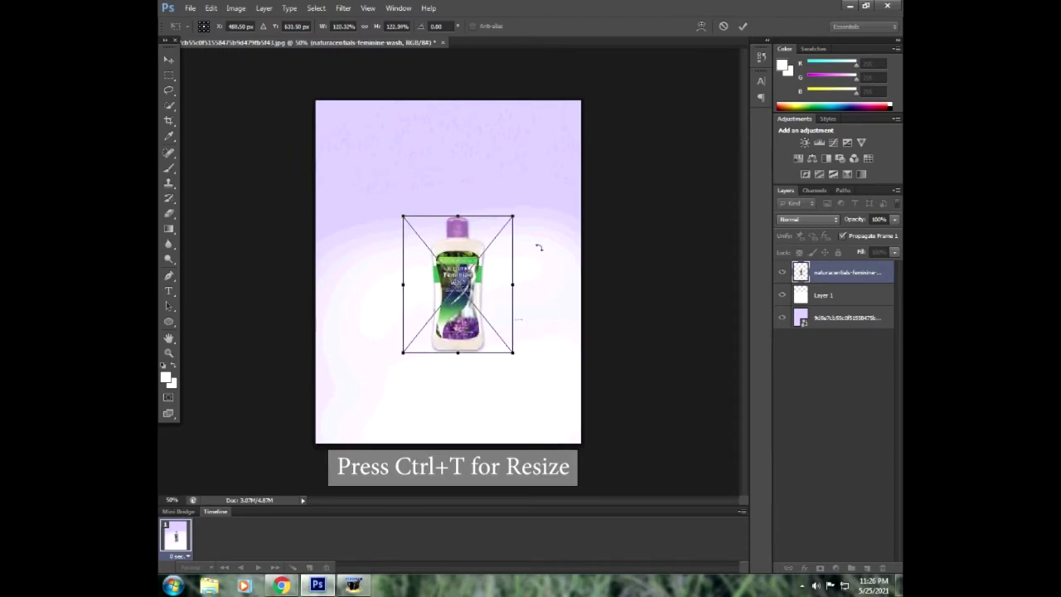
{"action": "left_click", "coordinate": [742, 26]}
{"action": "left_click_drag", "start_coordinate": [492, 315], "coordinate": [465, 299]}
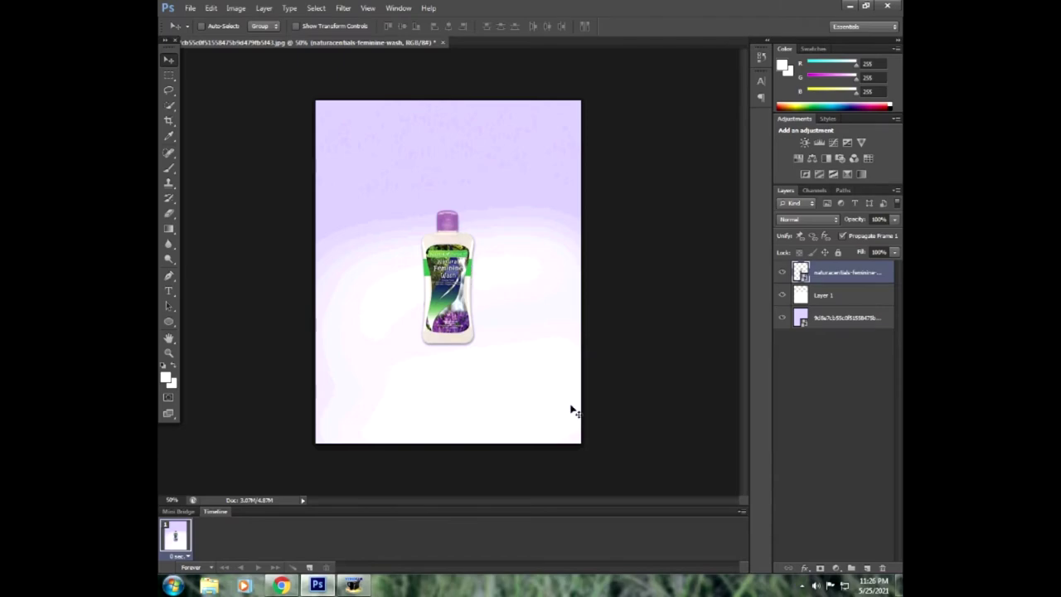
Place the 011 water splash image, scale it to about 113% wide and 109% high, and position it around the bottle's base.
{"action": "left_click", "coordinate": [190, 8]}
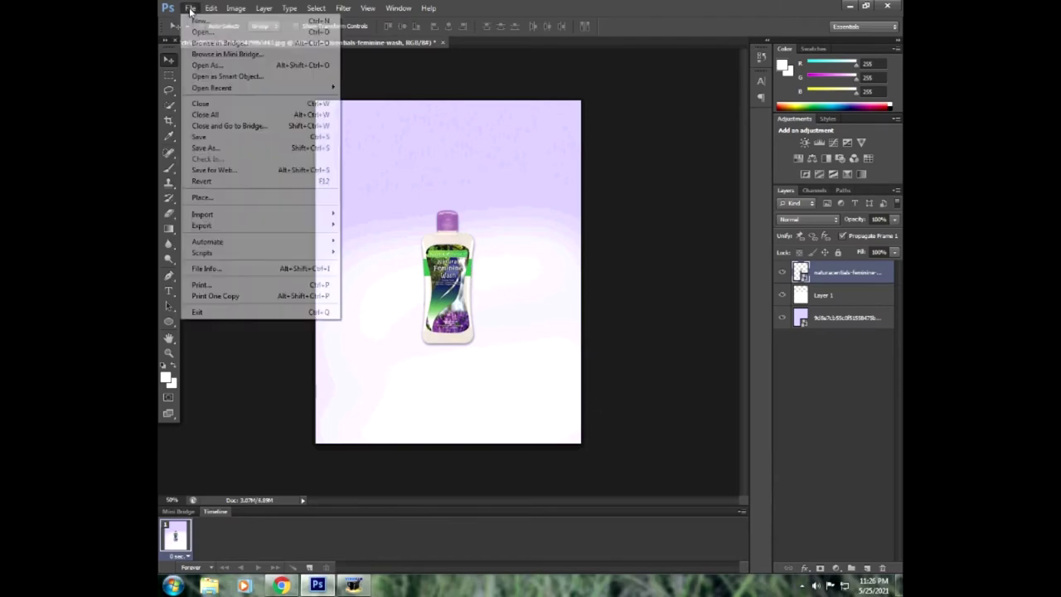
{"action": "left_click", "coordinate": [232, 202]}
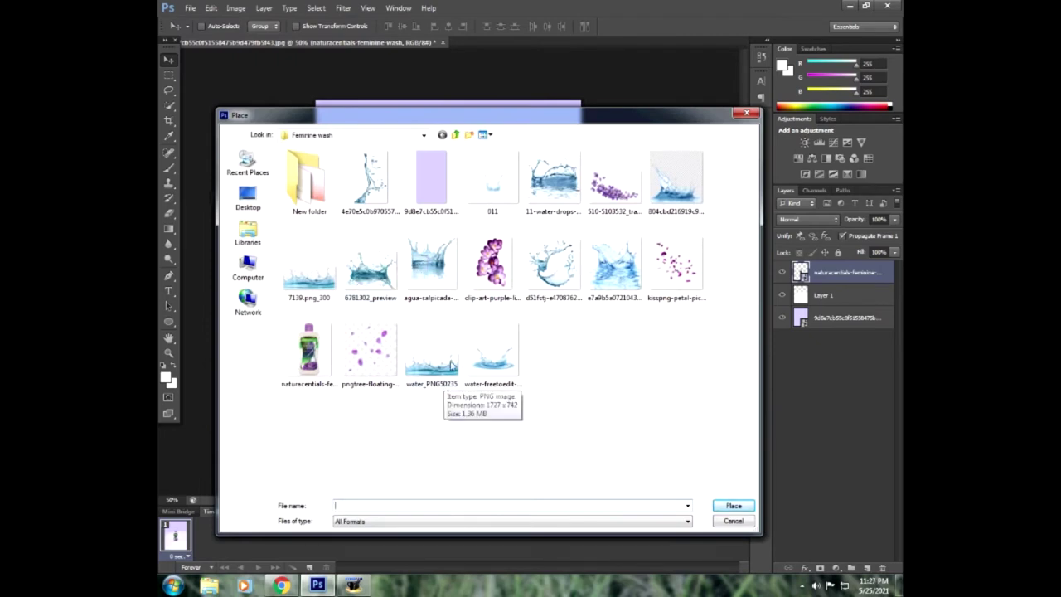
{"action": "left_click", "coordinate": [495, 182]}
{"action": "left_click", "coordinate": [725, 507]}
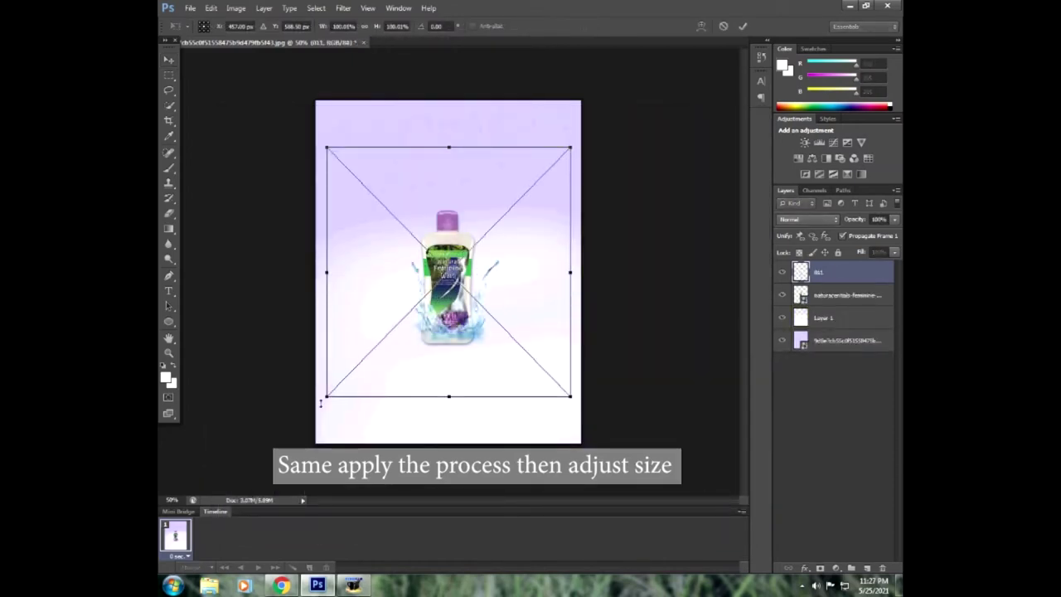
{"action": "left_click_drag", "start_coordinate": [327, 396], "coordinate": [295, 420]}
{"action": "left_click_drag", "start_coordinate": [458, 370], "coordinate": [469, 374]}
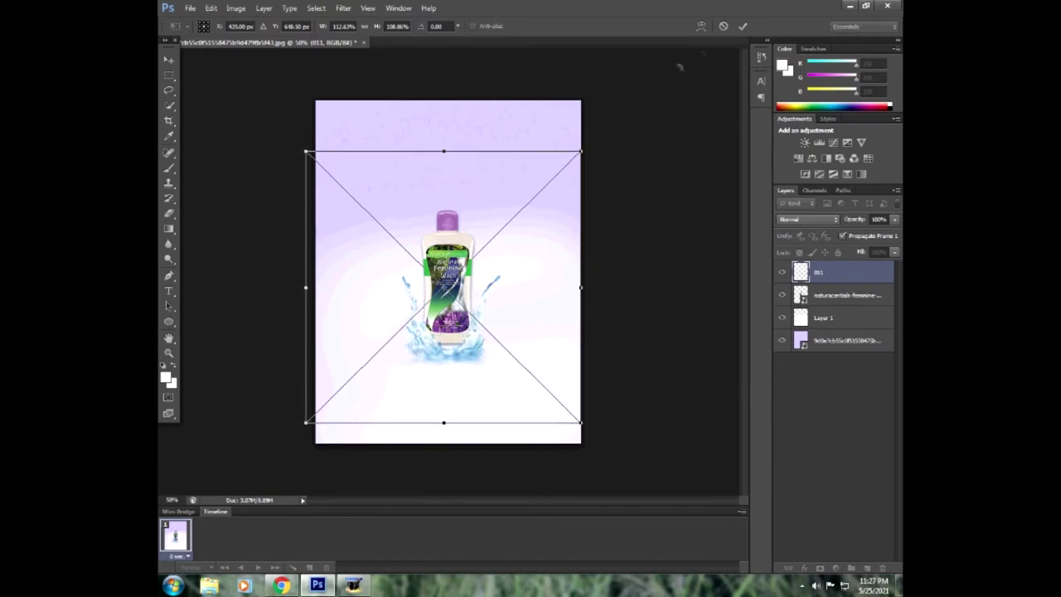
{"action": "left_click", "coordinate": [743, 25]}
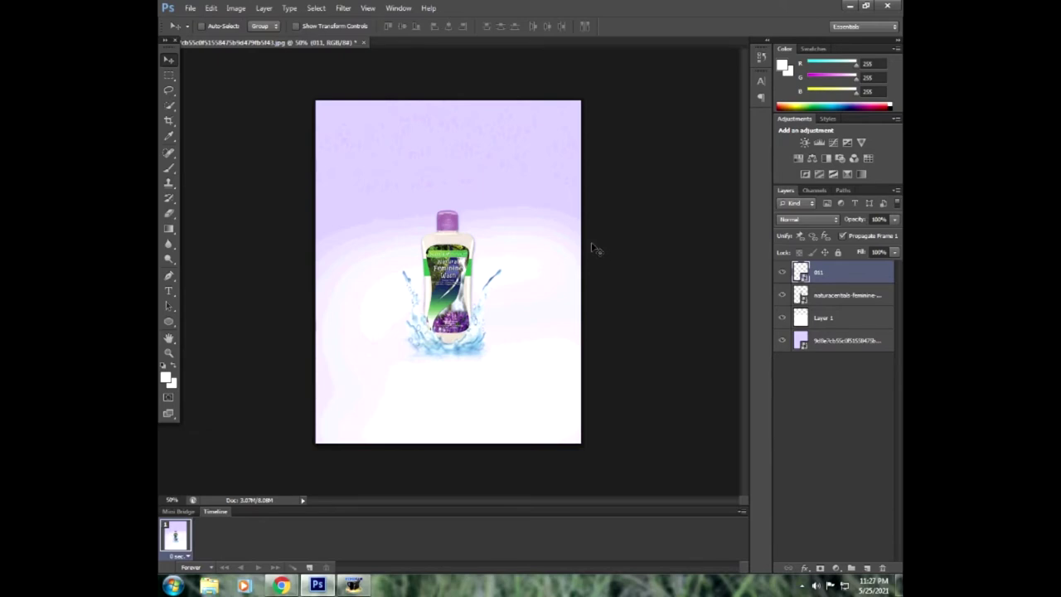
Place the tall water splash image whose file name starts with 4e70e5c0b970557.
{"action": "left_click", "coordinate": [190, 8]}
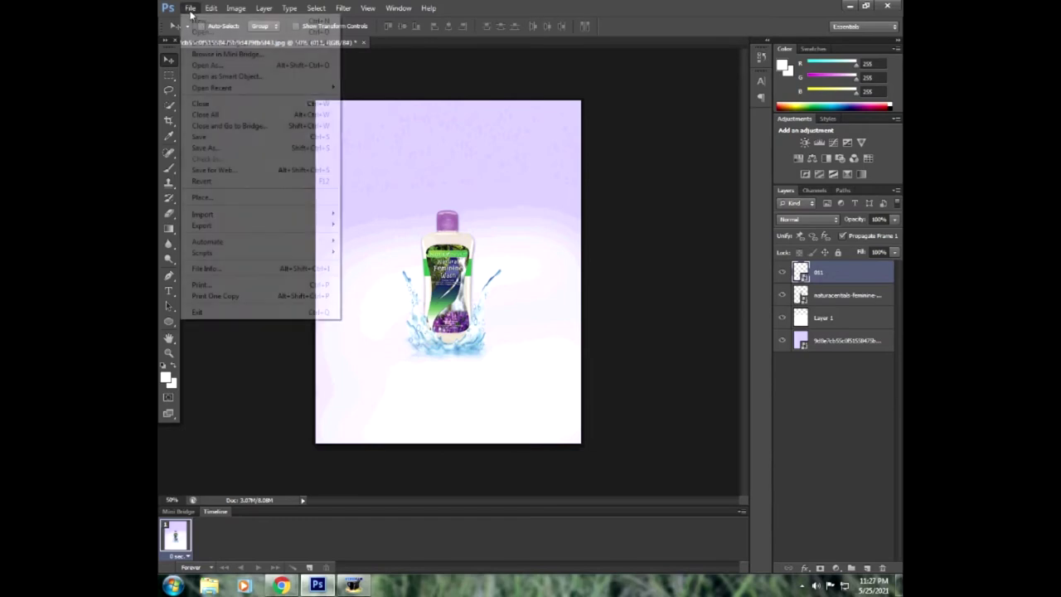
{"action": "left_click", "coordinate": [230, 198]}
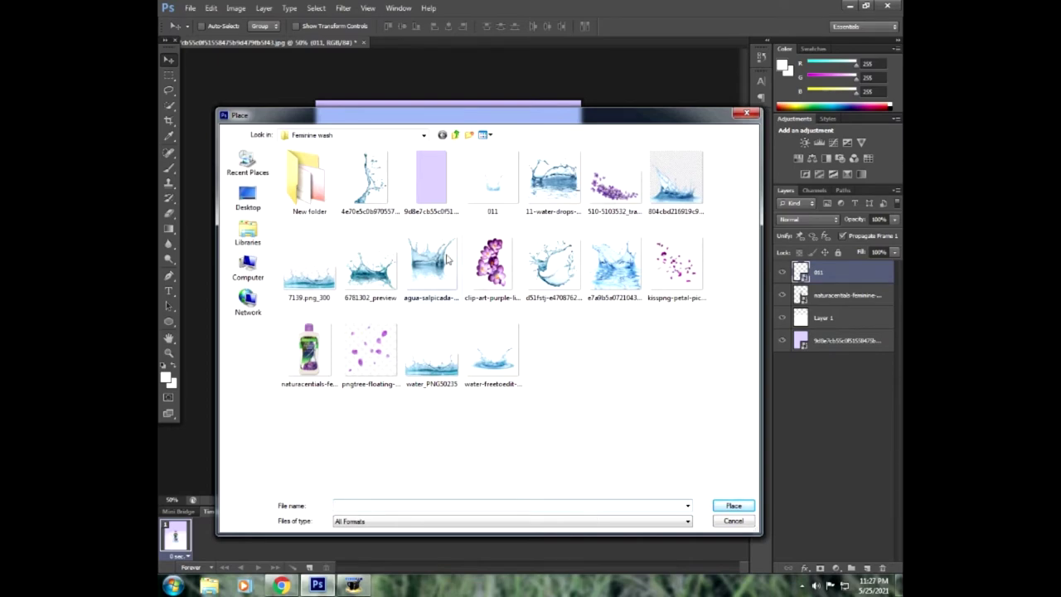
{"action": "left_click", "coordinate": [376, 198]}
{"action": "left_click", "coordinate": [732, 506]}
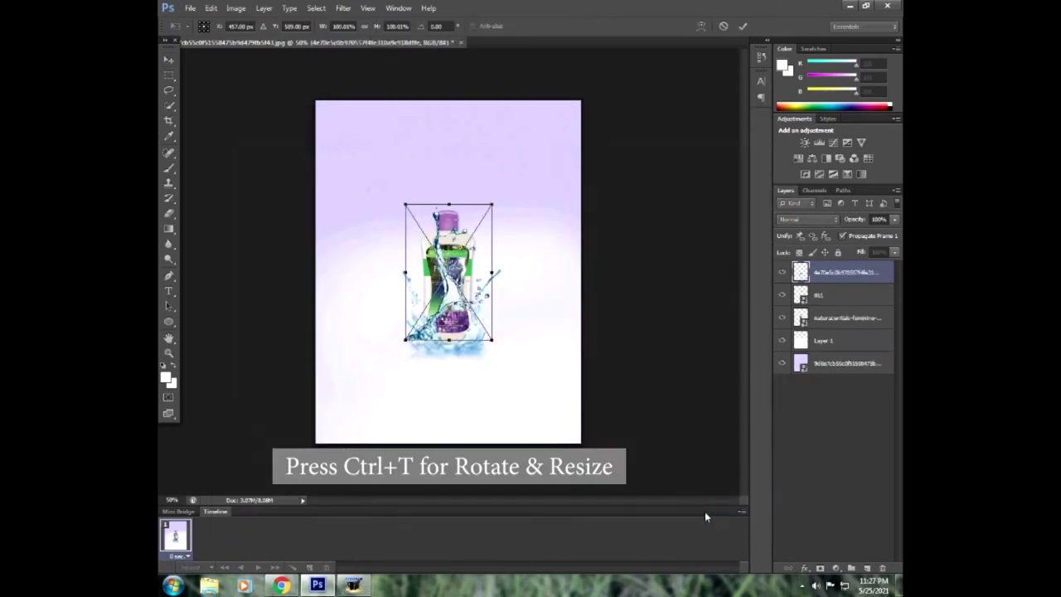
Flip the tall splash vertically, rotate it to about 34°, widen it to about 116%, and position it over the bottle's cap.
{"action": "left_click_drag", "start_coordinate": [519, 207], "coordinate": [586, 175]}
{"action": "left_click_drag", "start_coordinate": [547, 276], "coordinate": [470, 257]}
{"action": "left_click_drag", "start_coordinate": [412, 206], "coordinate": [402, 198]}
{"action": "left_click_drag", "start_coordinate": [460, 261], "coordinate": [464, 262]}
{"action": "left_click_drag", "start_coordinate": [462, 153], "coordinate": [448, 129]}
{"action": "left_click_drag", "start_coordinate": [470, 242], "coordinate": [471, 242]}
{"action": "left_click", "coordinate": [743, 26]}
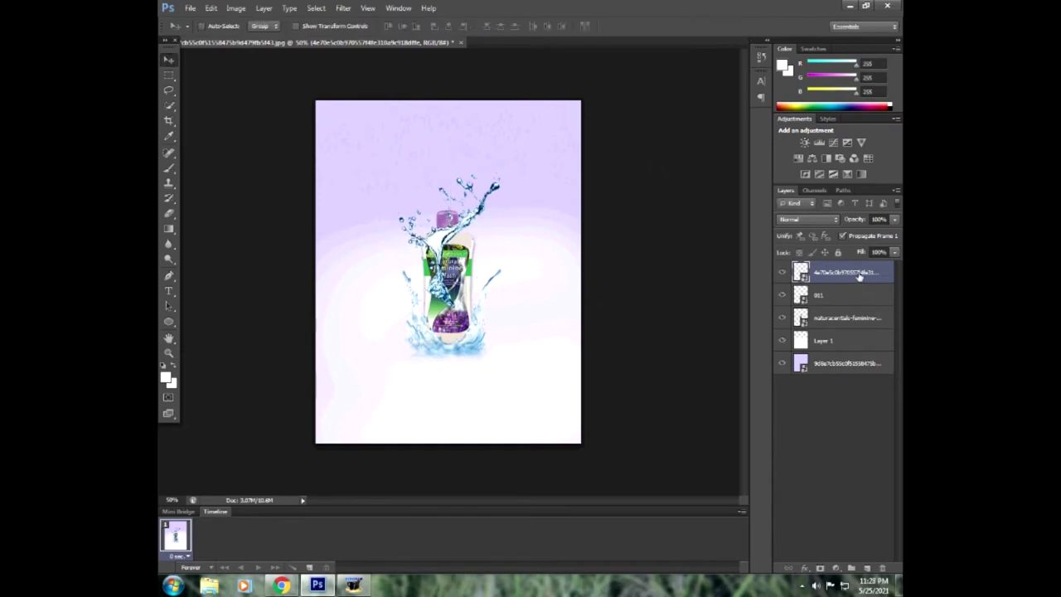
Move the tall splash layer directly below the bottle layer and stretch its height to about 102%.
{"action": "left_click_drag", "start_coordinate": [860, 276], "coordinate": [865, 316]}
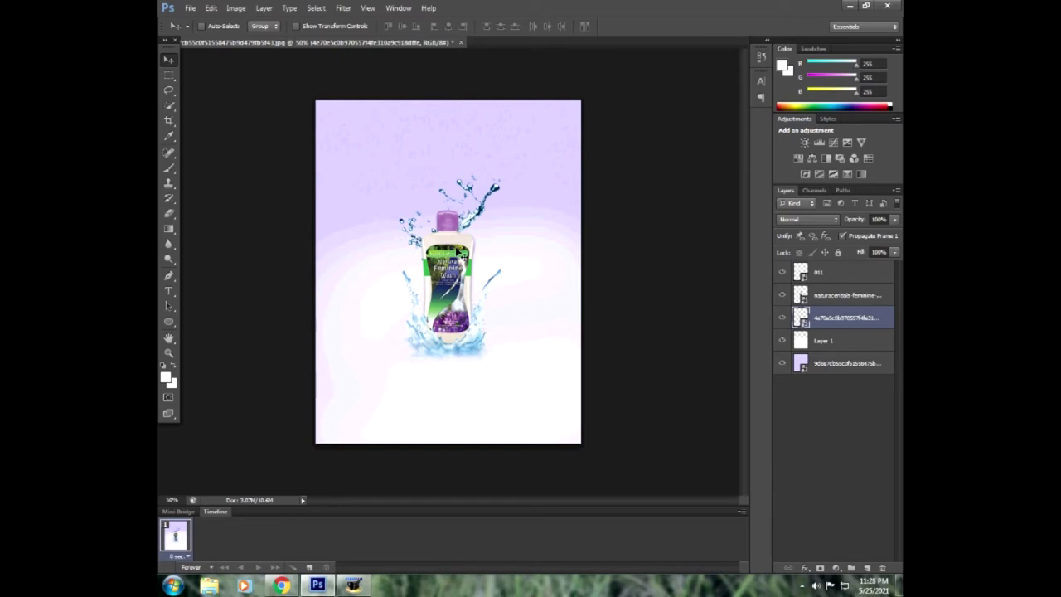
{"action": "key", "text": "ctrl+t"}
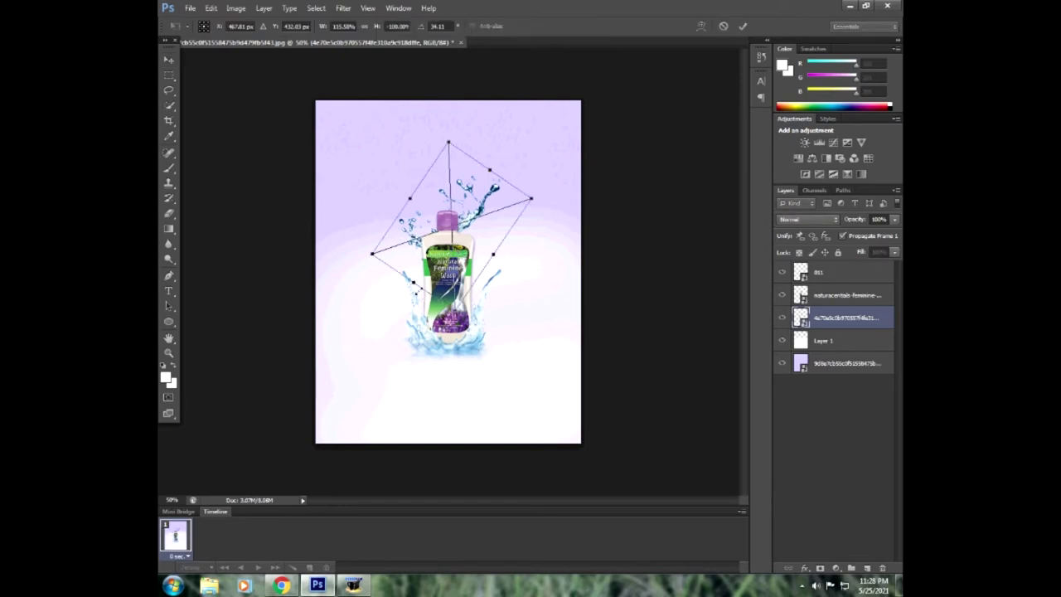
{"action": "left_click_drag", "start_coordinate": [413, 283], "coordinate": [412, 287]}
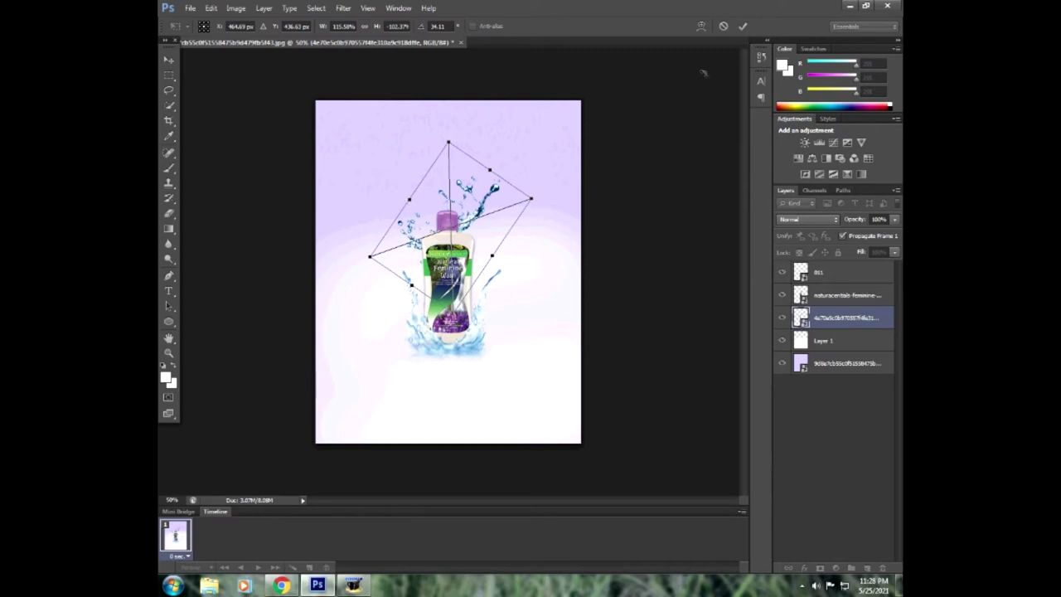
{"action": "left_click", "coordinate": [743, 26]}
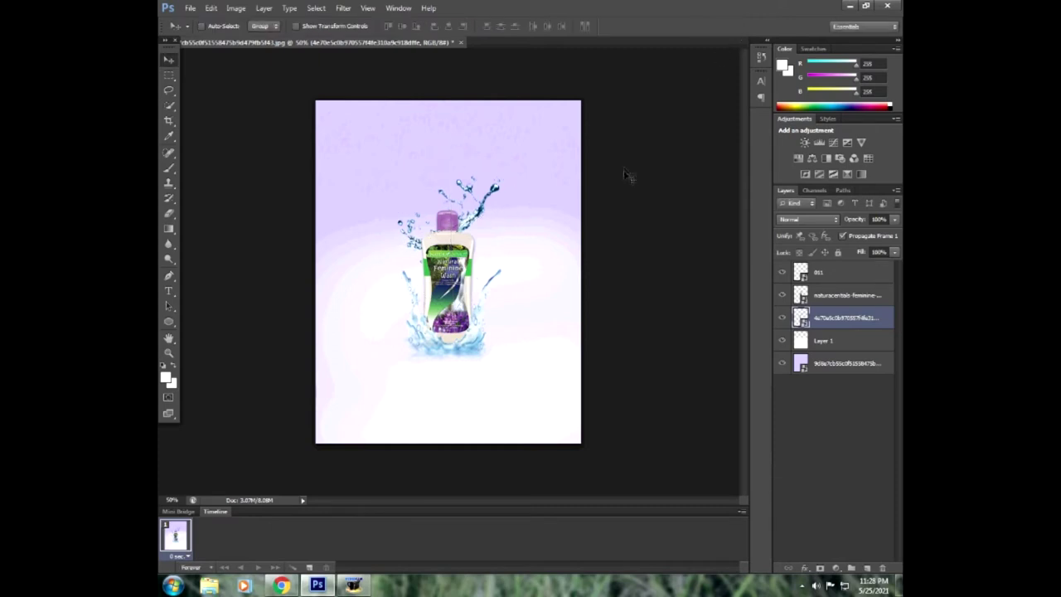
Rasterize the tall splash layer and erase its spray above and right of the bottle cap, keeping the left droplets.
{"action": "left_click", "coordinate": [172, 215]}
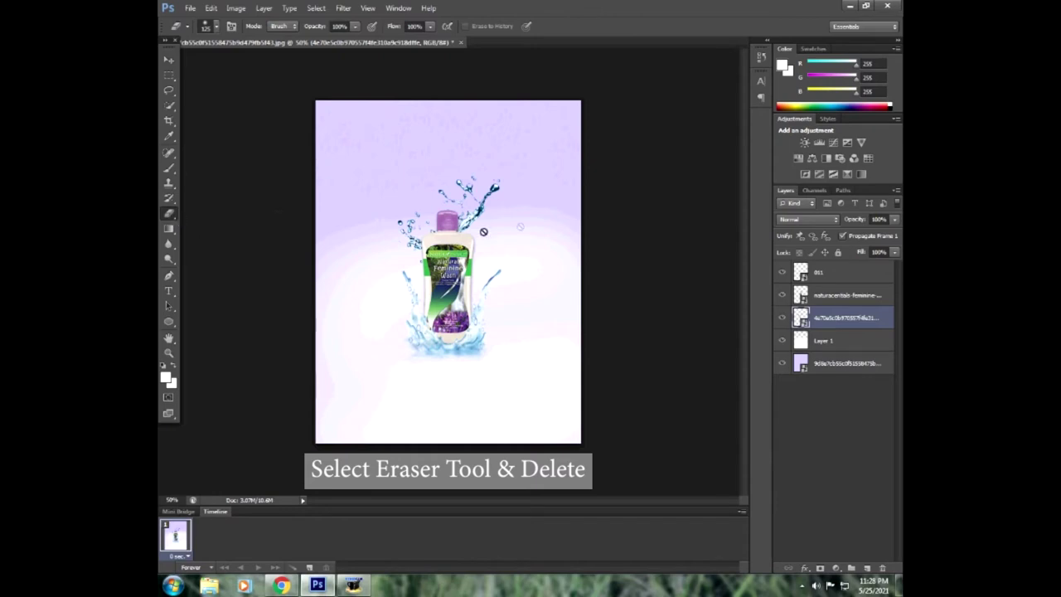
{"action": "left_click", "coordinate": [509, 221]}
{"action": "left_click", "coordinate": [524, 229]}
{"action": "mouse_move", "coordinate": [440, 200]}
{"action": "left_mouse_down"}
{"action": "mouse_move", "coordinate": [486, 201]}
{"action": "mouse_move", "coordinate": [465, 175]}
{"action": "left_mouse_up"}
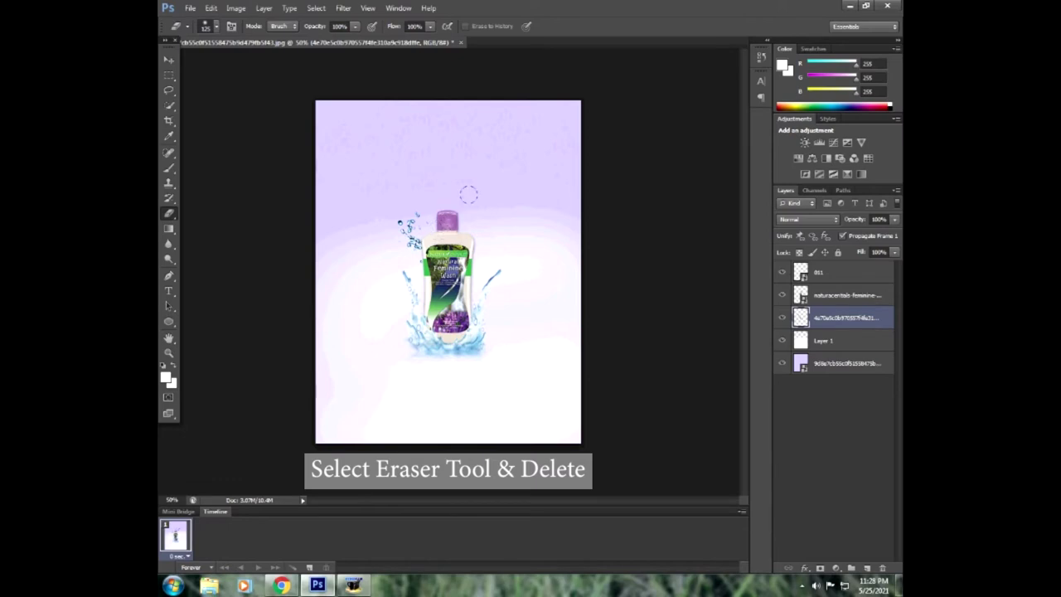
{"action": "left_click", "coordinate": [169, 61]}
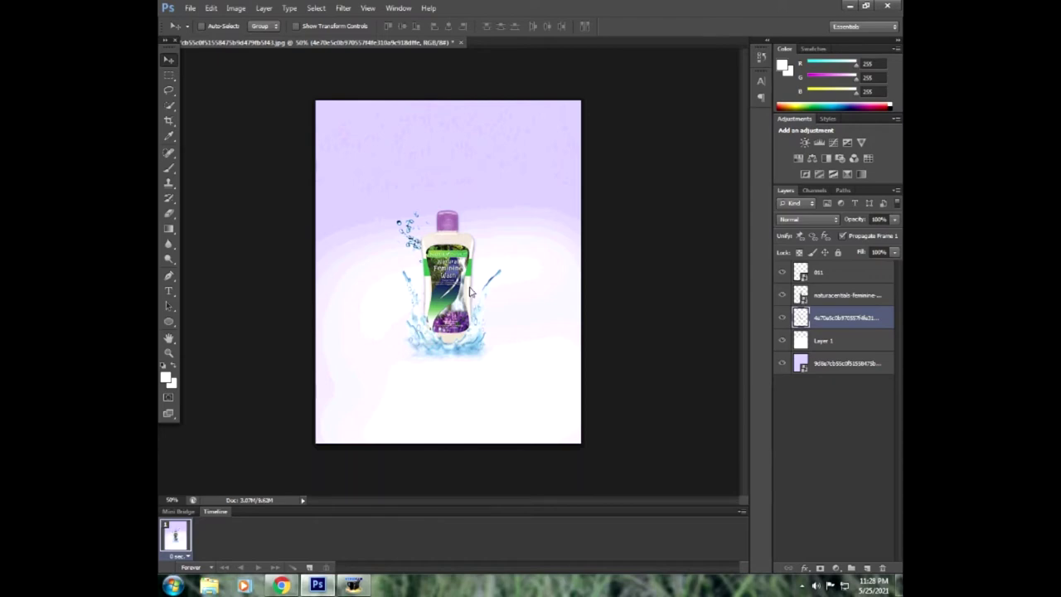
Rotate the remaining droplets left of the cap counterclockwise by about 2.8°.
{"action": "key", "text": "ctrl+t"}
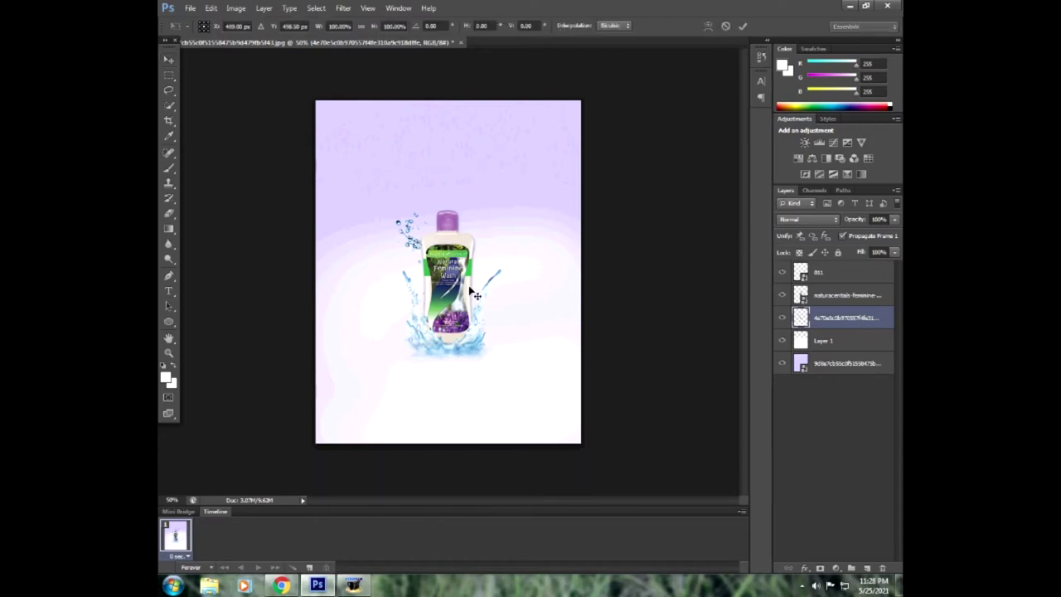
{"action": "left_click_drag", "start_coordinate": [390, 170], "coordinate": [385, 170]}
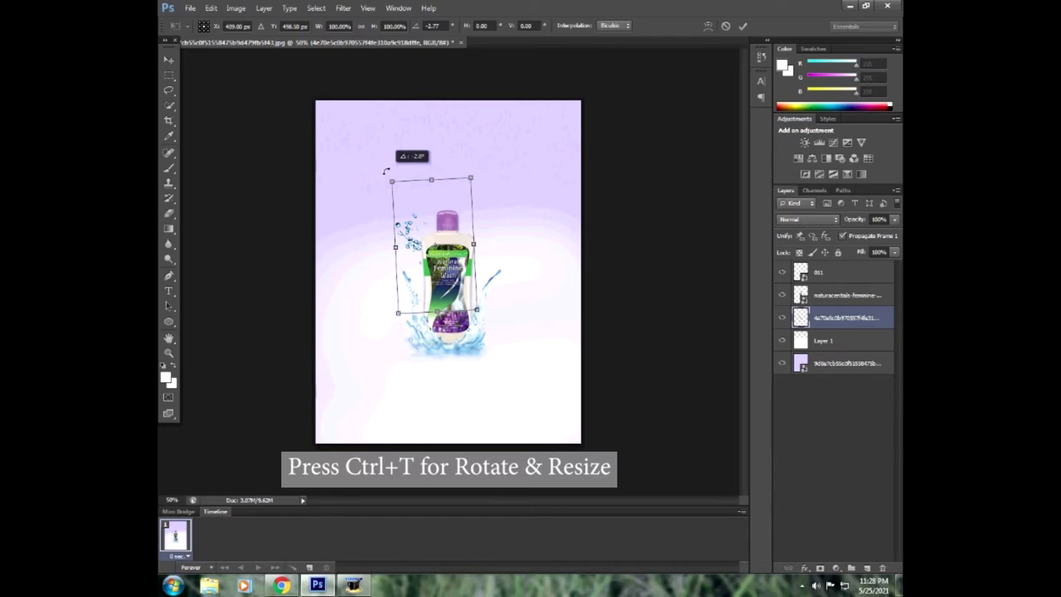
{"action": "left_click", "coordinate": [743, 26]}
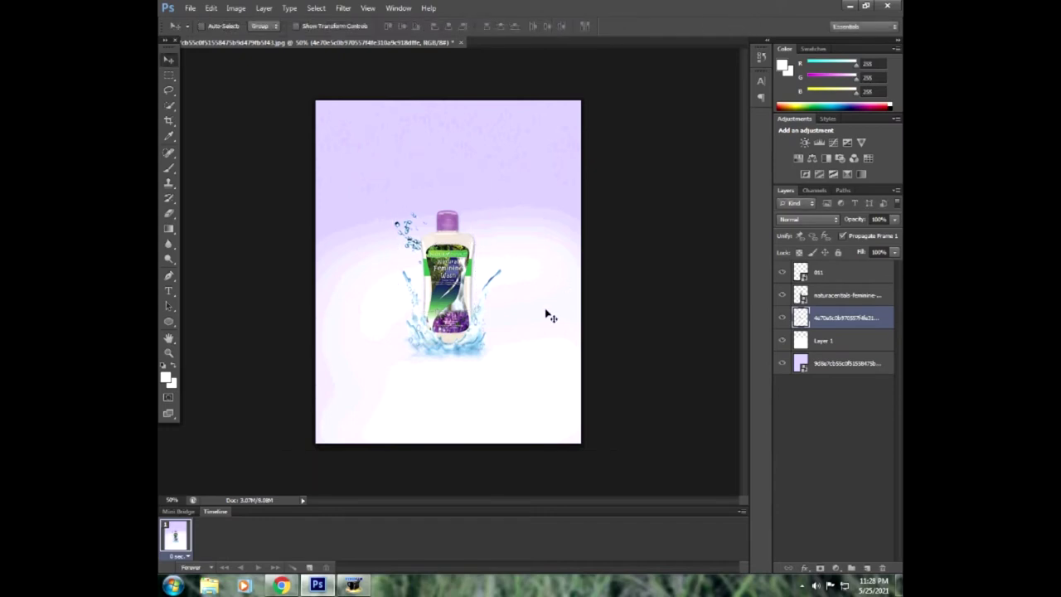
Place another copy of the tall water splash image from the Feminine wash folder into the poster.
{"action": "left_click", "coordinate": [190, 8]}
{"action": "left_click", "coordinate": [232, 198]}
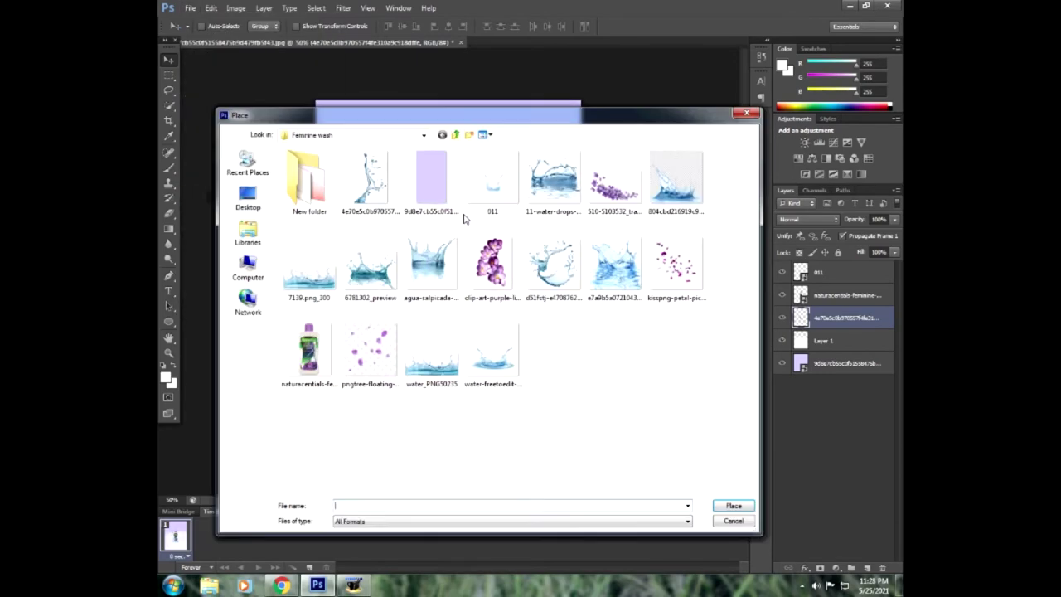
{"action": "left_click", "coordinate": [371, 184]}
{"action": "left_click", "coordinate": [733, 506]}
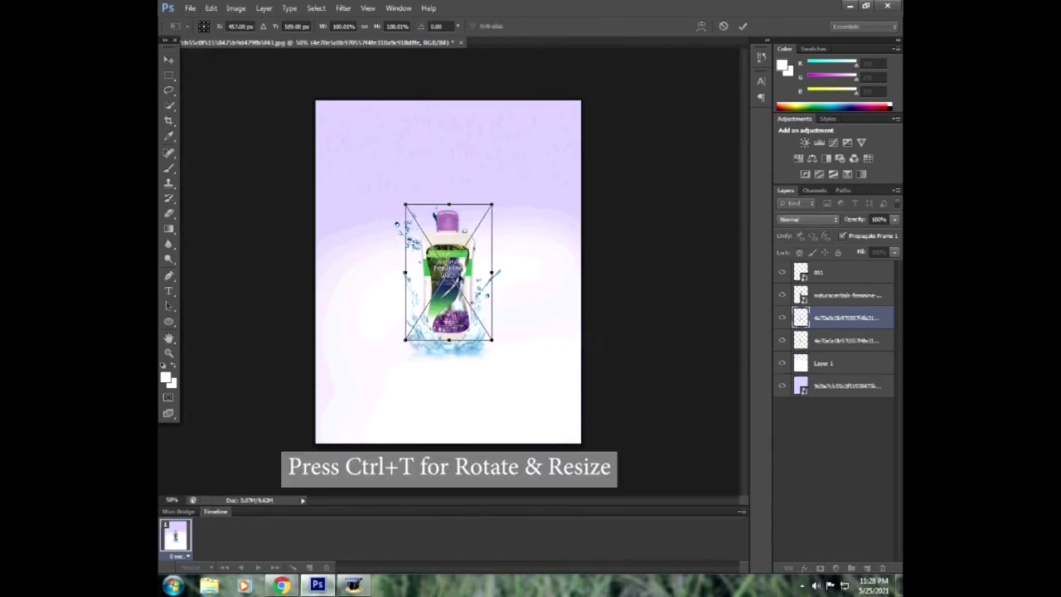
Flip the new splash vertically, rotate it to about 50.7°, set its width to about 91%, and position its spray right of the bottle's cap.
{"action": "left_click_drag", "start_coordinate": [407, 273], "coordinate": [567, 260]}
{"action": "left_click_drag", "start_coordinate": [484, 170], "coordinate": [588, 207]}
{"action": "left_click_drag", "start_coordinate": [516, 290], "coordinate": [481, 273]}
{"action": "left_click_drag", "start_coordinate": [505, 189], "coordinate": [506, 185]}
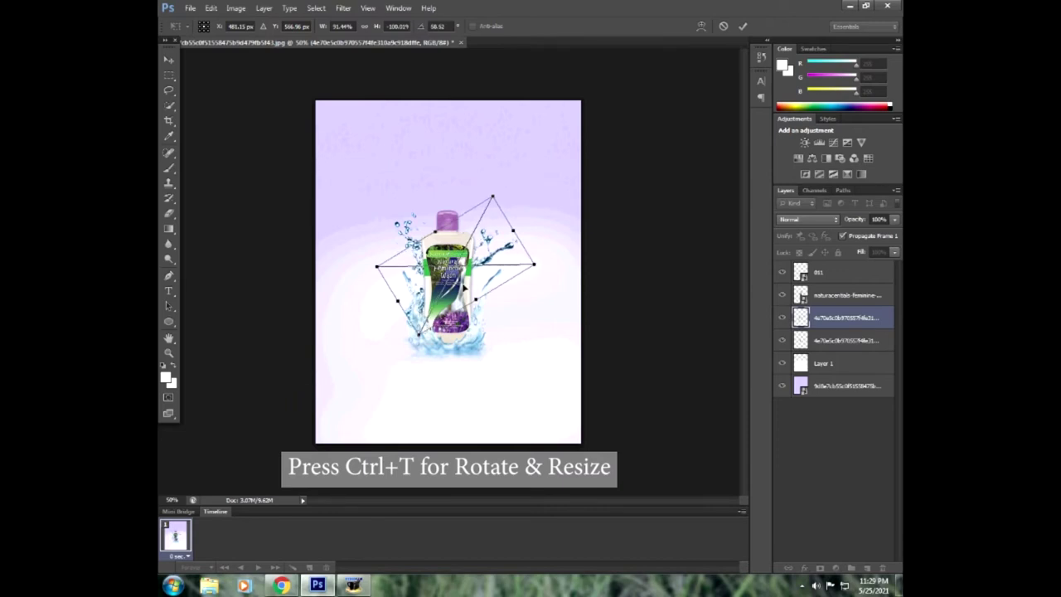
{"action": "left_click_drag", "start_coordinate": [463, 239], "coordinate": [455, 239]}
{"action": "left_click_drag", "start_coordinate": [359, 269], "coordinate": [360, 274]}
{"action": "left_click_drag", "start_coordinate": [515, 242], "coordinate": [516, 236]}
{"action": "left_click_drag", "start_coordinate": [354, 261], "coordinate": [354, 268]}
{"action": "left_click_drag", "start_coordinate": [474, 267], "coordinate": [476, 275]}
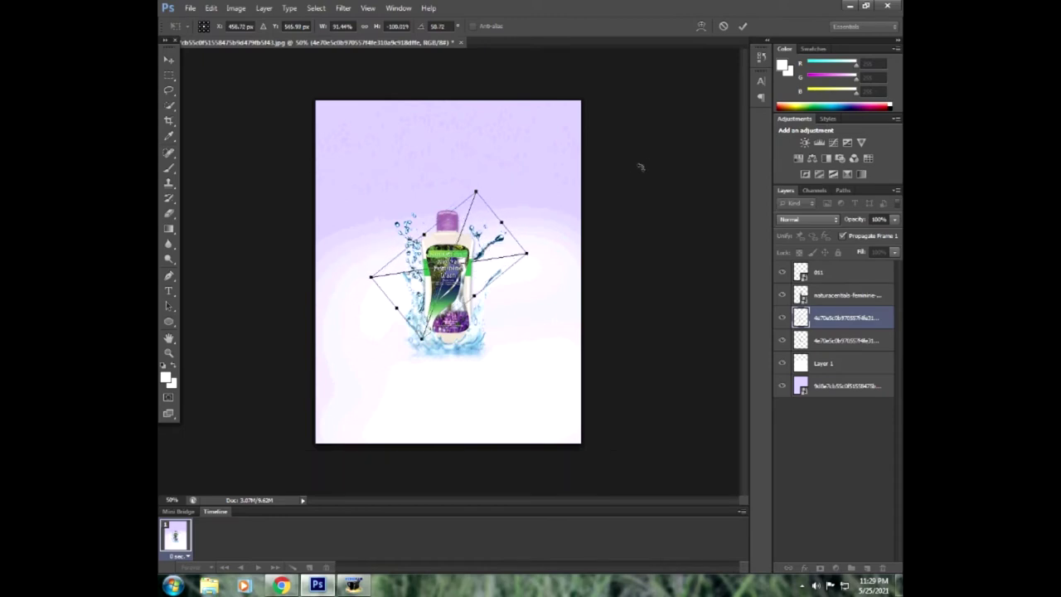
{"action": "left_click", "coordinate": [742, 27]}
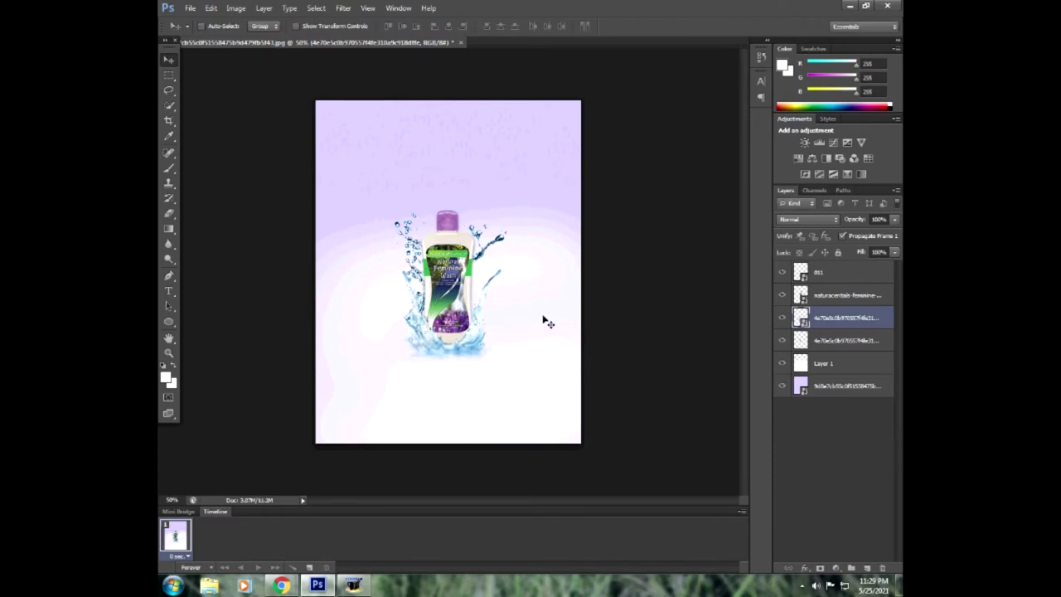
Rasterize the new splash layer and erase its spray left of the bottle, keeping only the droplets right of the cap.
{"action": "left_click", "coordinate": [169, 213]}
{"action": "left_click", "coordinate": [374, 305]}
{"action": "left_click", "coordinate": [515, 228]}
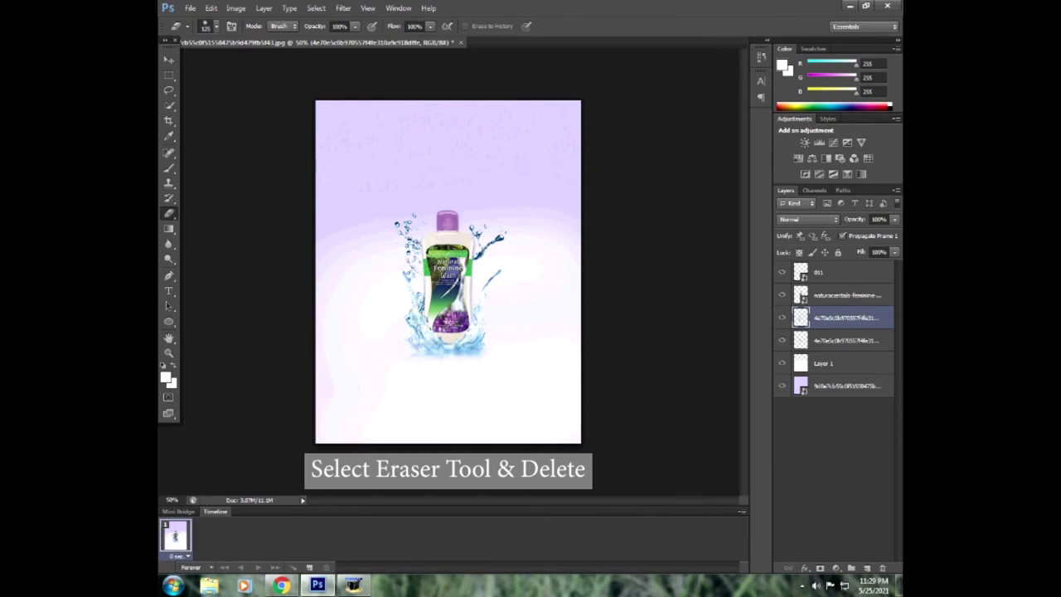
{"action": "left_click_drag", "start_coordinate": [404, 317], "coordinate": [404, 322]}
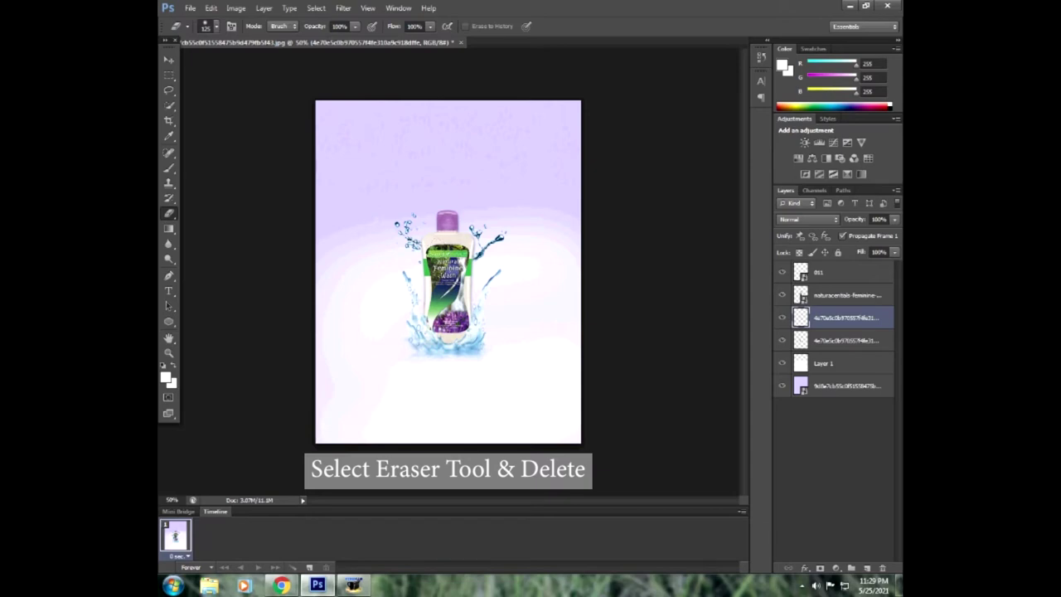
{"action": "key", "text": "v"}
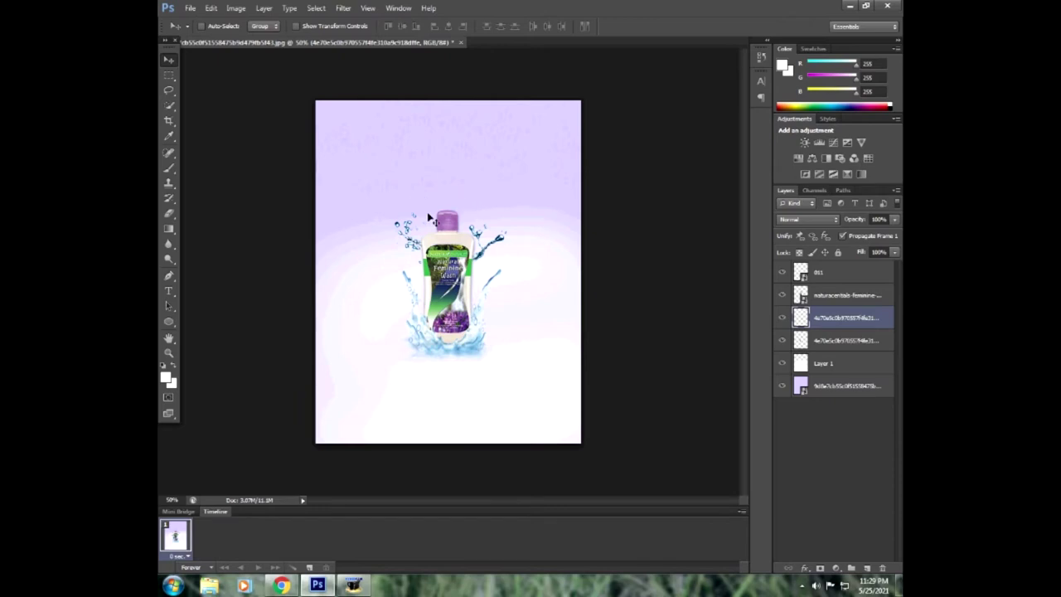
Try Layer 1 at 80% opacity and restore it to 100%.
{"action": "right_click", "coordinate": [502, 240]}
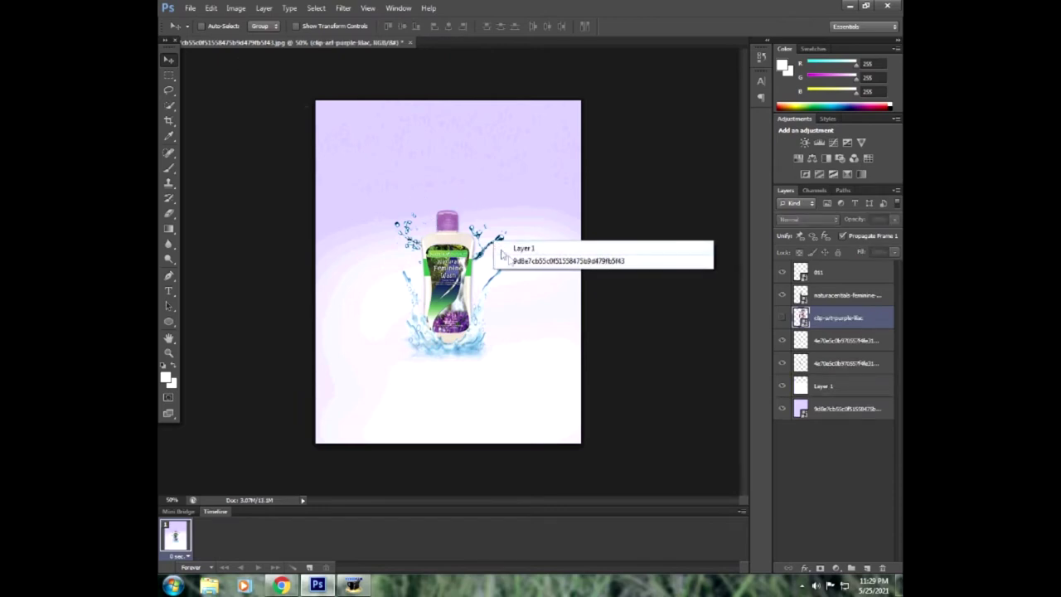
{"action": "left_click", "coordinate": [518, 247]}
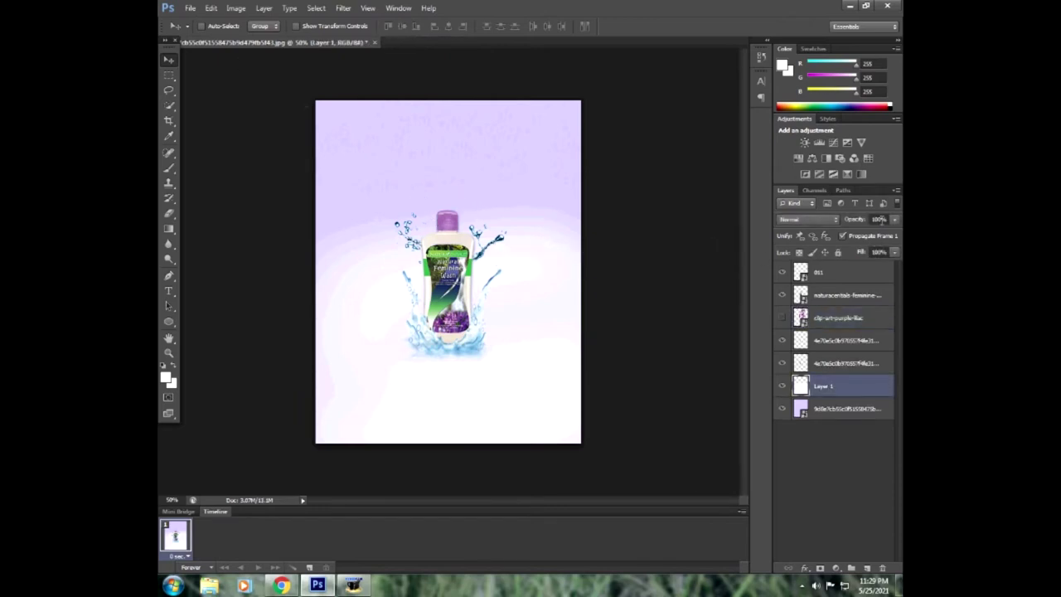
{"action": "left_click", "coordinate": [881, 220]}
{"action": "type", "text": "80"}
{"action": "key", "text": "Return"}
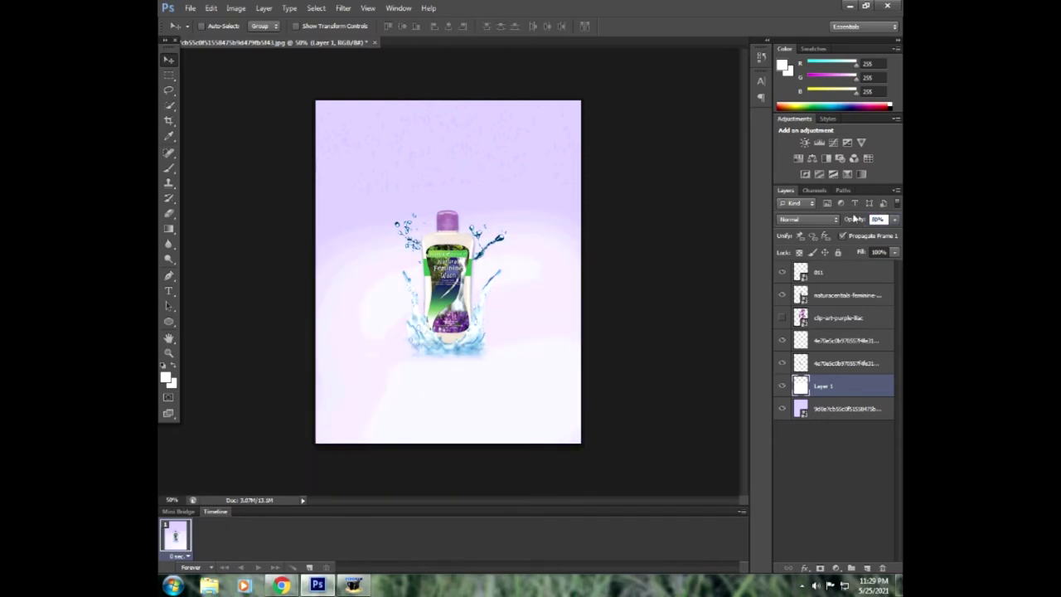
{"action": "key", "text": "0"}
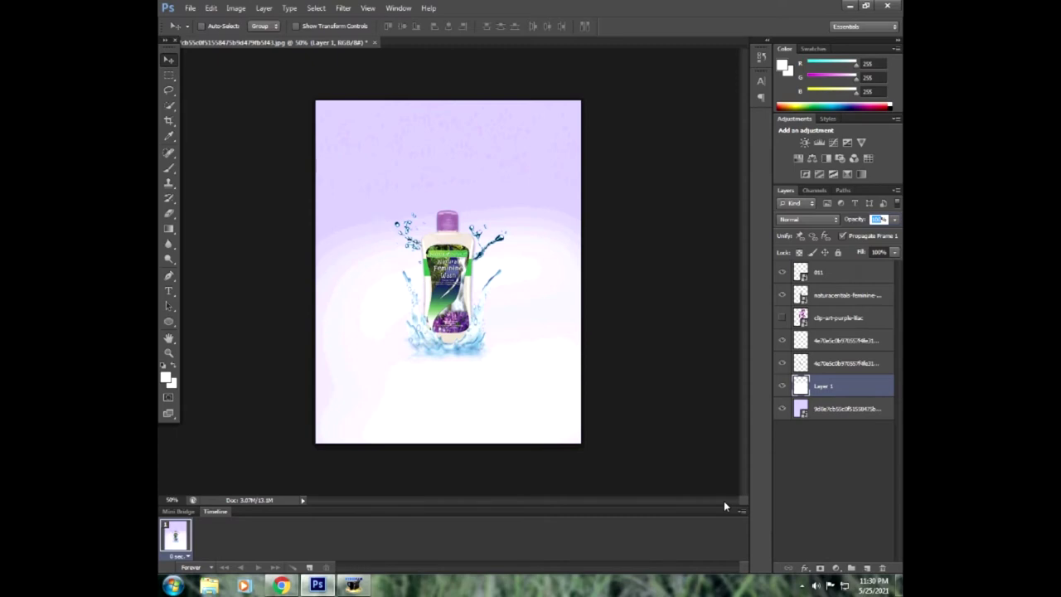
{"action": "key", "text": "alt+bracketright"}
{"action": "key", "text": "alt+bracketright"}
{"action": "key", "text": "alt+bracketright"}
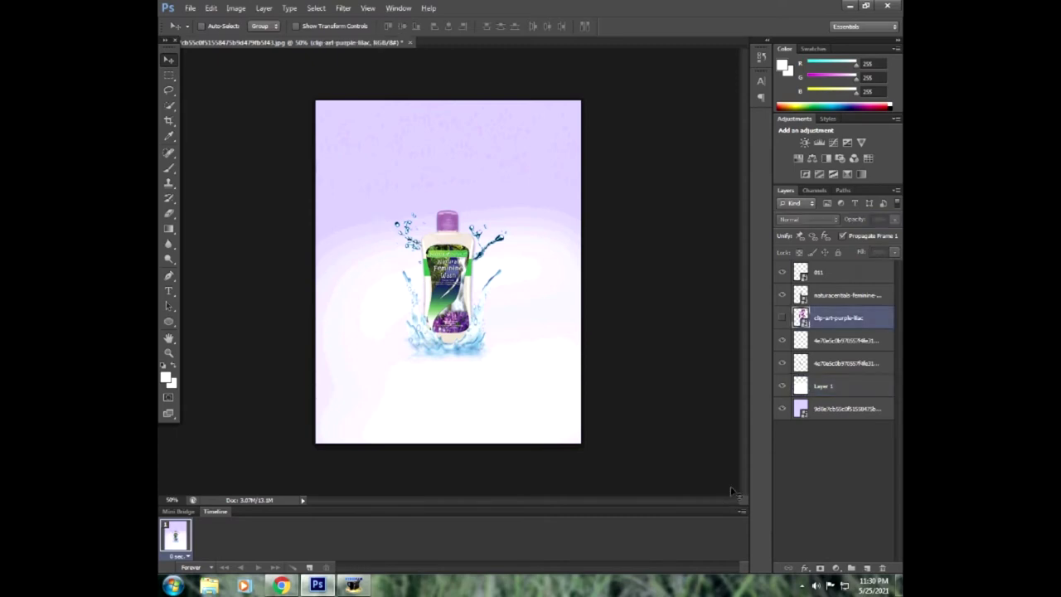
Try 60% opacity on the two droplet layers right and left of the bottle.
{"action": "right_click", "coordinate": [480, 255]}
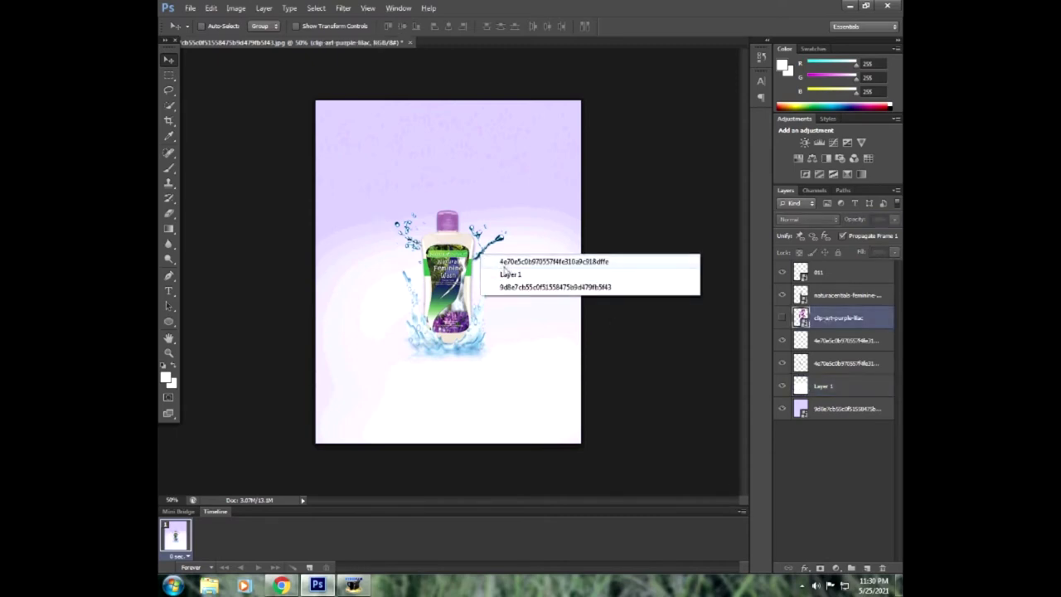
{"action": "left_click", "coordinate": [508, 262]}
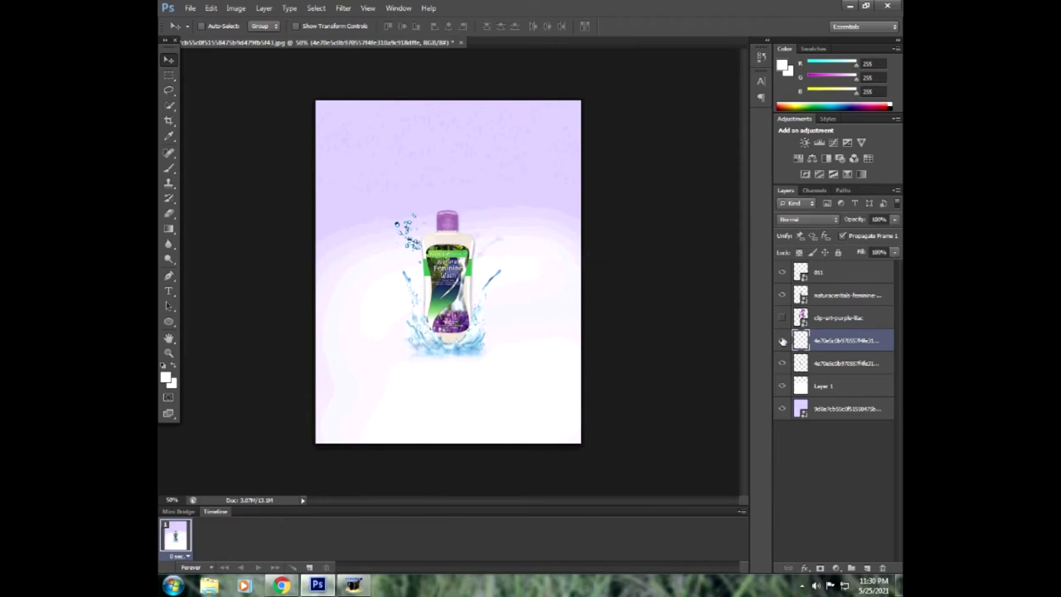
{"action": "left_click", "coordinate": [880, 219]}
{"action": "type", "text": "60"}
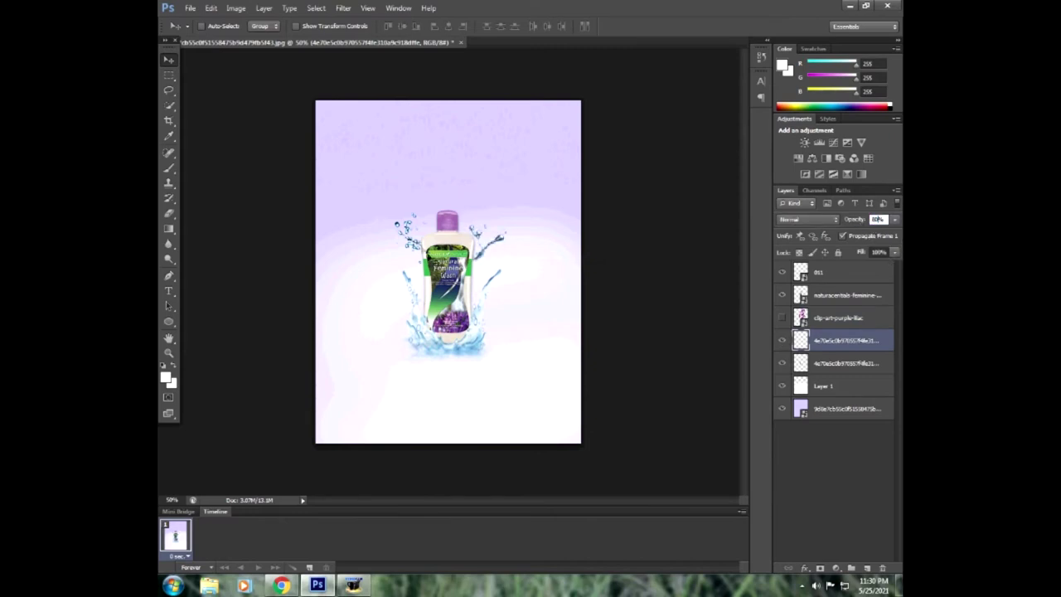
{"action": "right_click", "coordinate": [419, 245]}
{"action": "left_click", "coordinate": [464, 280]}
{"action": "left_click", "coordinate": [780, 363]}
{"action": "left_click", "coordinate": [780, 363]}
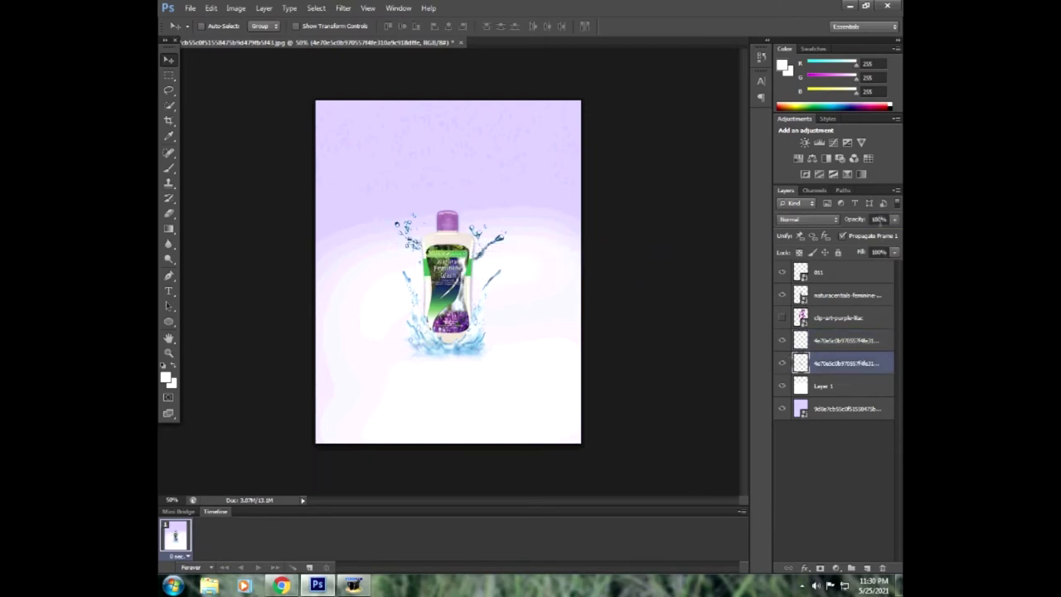
{"action": "left_click", "coordinate": [878, 219]}
{"action": "type", "text": "60"}
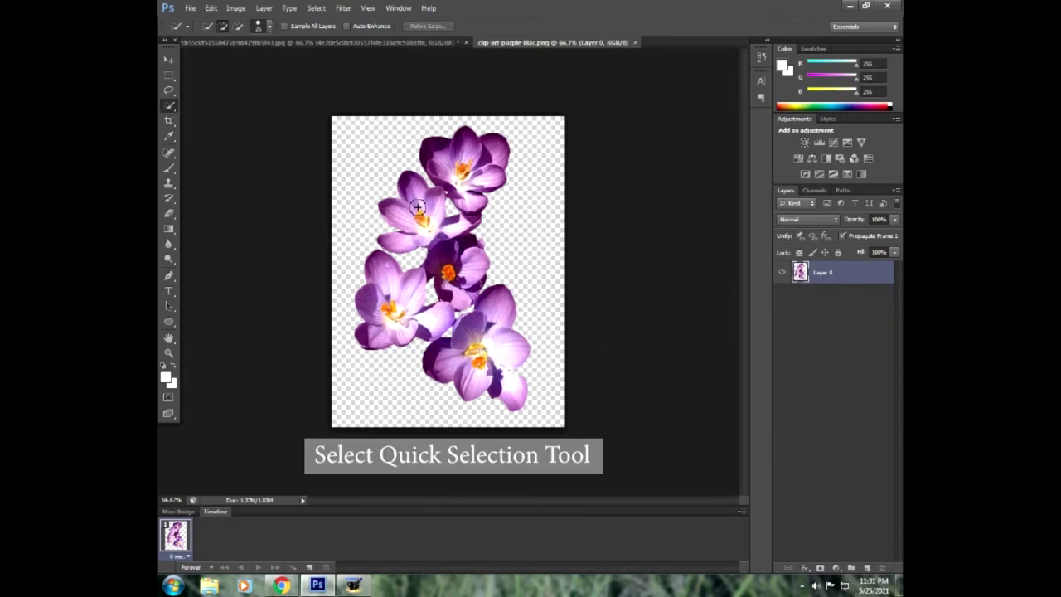
Select the topmost crocus in the purple lilac clip art with Quick Selection and copy it into the poster.
{"action": "mouse_move", "coordinate": [445, 160]}
{"action": "left_mouse_down"}
{"action": "mouse_move", "coordinate": [460, 167]}
{"action": "mouse_move", "coordinate": [501, 154]}
{"action": "mouse_move", "coordinate": [469, 204]}
{"action": "mouse_move", "coordinate": [475, 222]}
{"action": "left_mouse_up"}
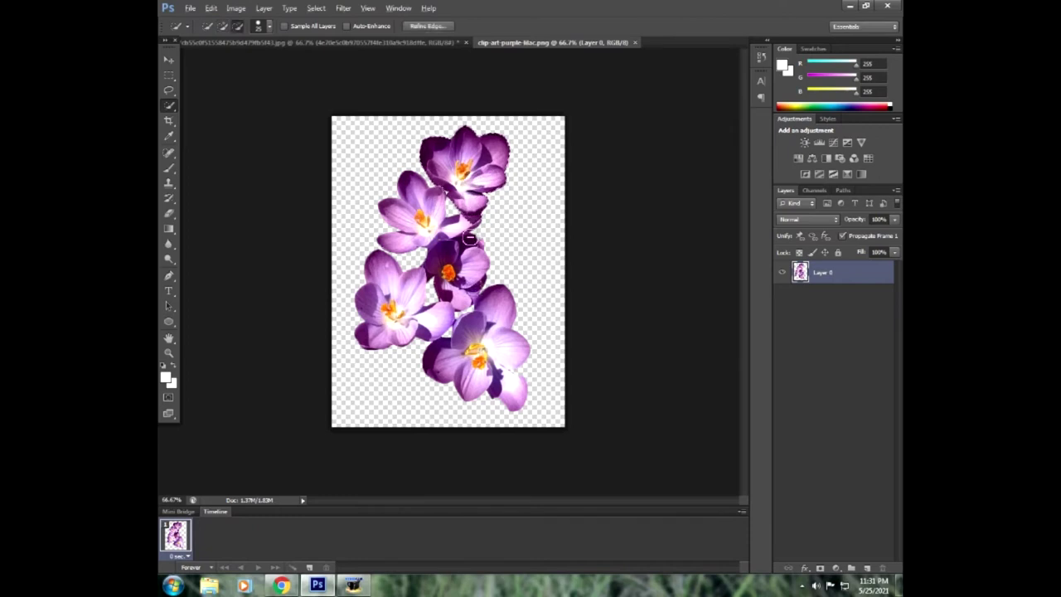
{"action": "key", "text": "ctrl+c"}
{"action": "left_click", "coordinate": [332, 42]}
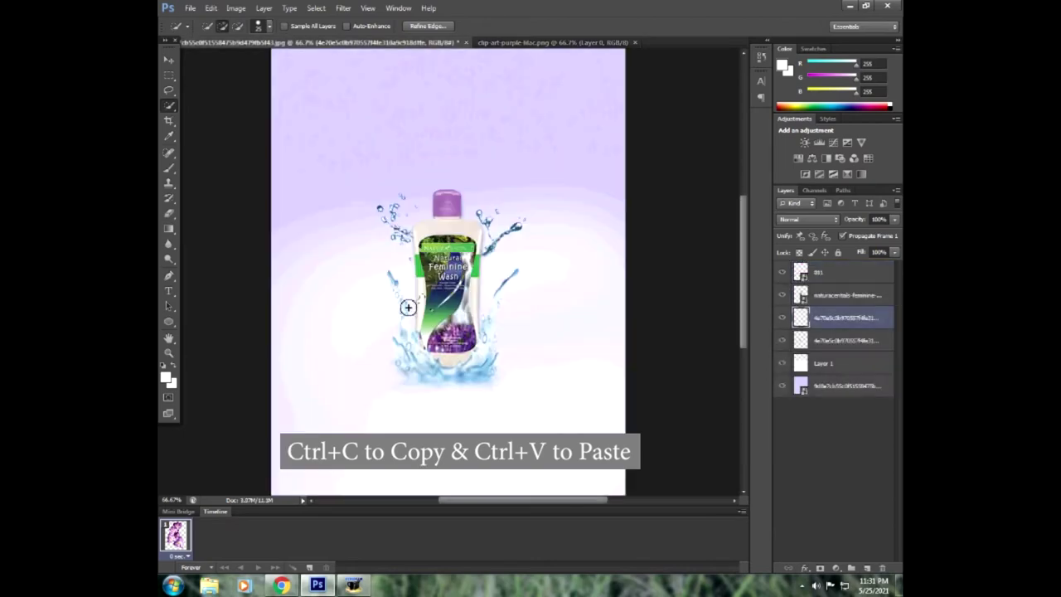
{"action": "key", "text": "ctrl+v"}
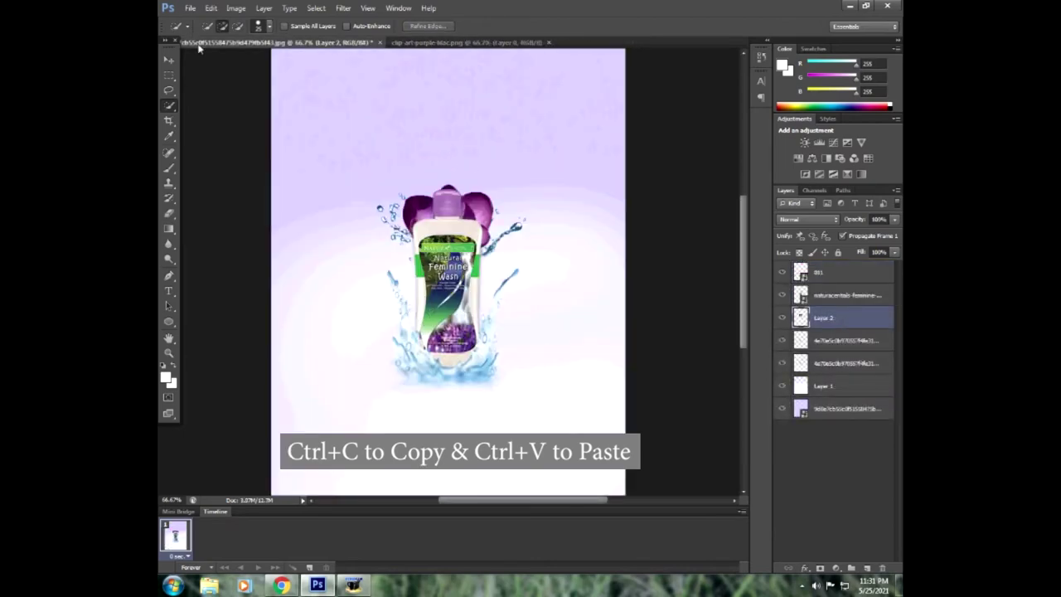
Move the crocus to the lower right of the bottle and rotate it clockwise by about 56°.
{"action": "left_click", "coordinate": [169, 61]}
{"action": "left_click_drag", "start_coordinate": [425, 212], "coordinate": [521, 355]}
{"action": "key", "text": "ctrl+t"}
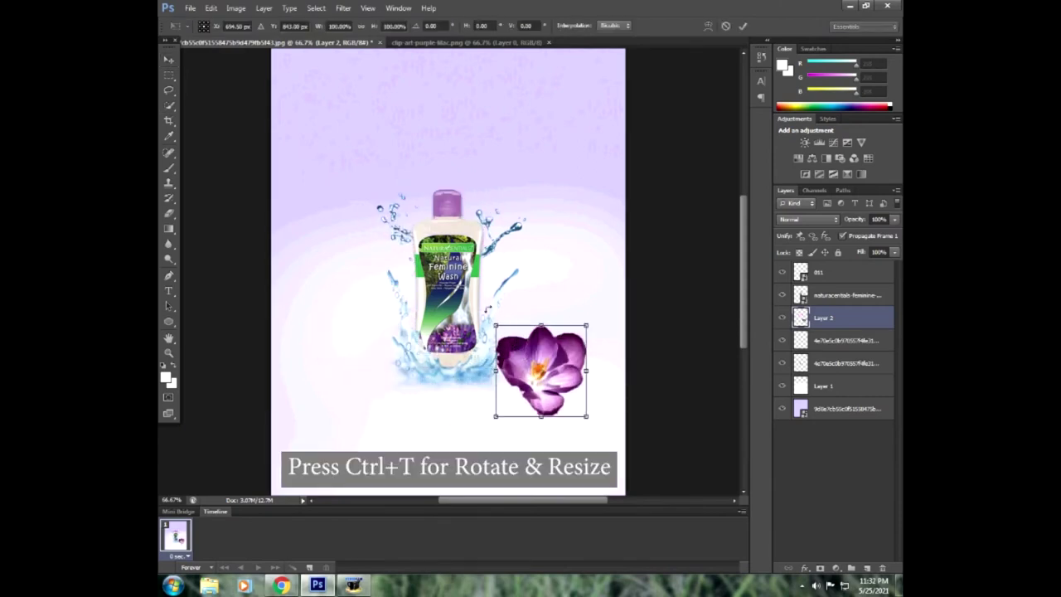
{"action": "left_click_drag", "start_coordinate": [489, 308], "coordinate": [554, 317]}
{"action": "left_click_drag", "start_coordinate": [531, 365], "coordinate": [513, 363]}
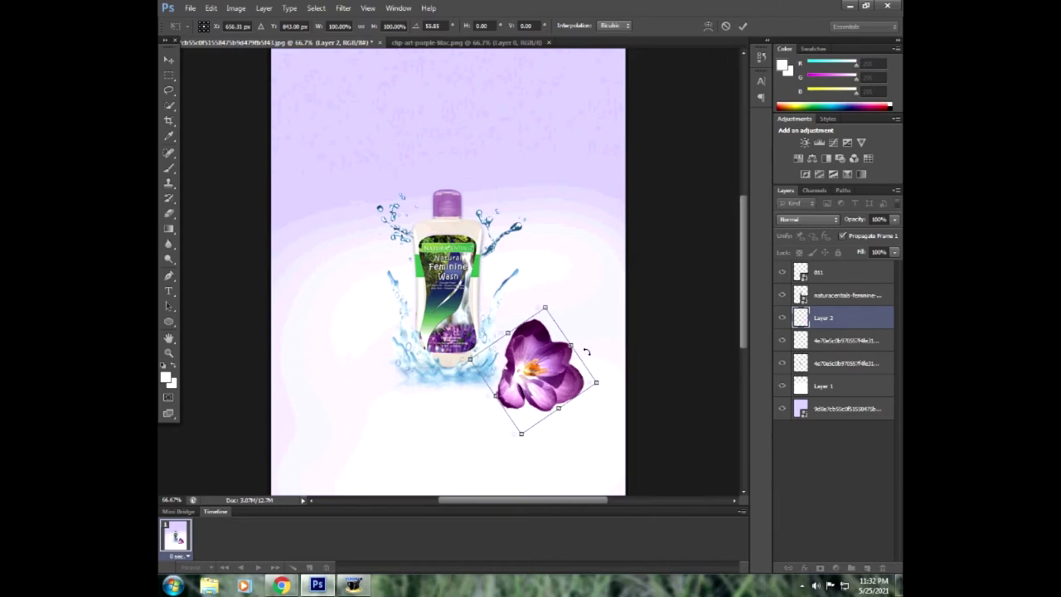
Scale the right-hand crocus down to about 88% and nudge it against the splash at the bottle's base.
{"action": "key", "text": "Left"}
{"action": "key", "text": "Left"}
{"action": "key", "text": "Right"}
{"action": "key", "text": "Right"}
{"action": "key", "text": "Right"}
{"action": "key", "text": "Right"}
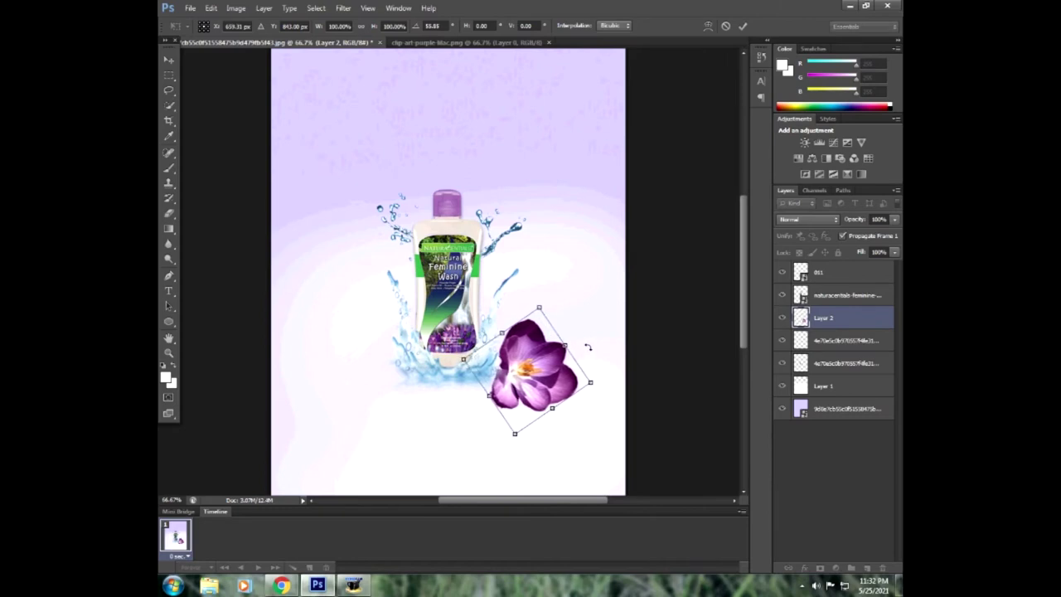
{"action": "left_click_drag", "start_coordinate": [539, 310], "coordinate": [535, 323]}
{"action": "key", "text": "Left"}
{"action": "key", "text": "Left"}
{"action": "key", "text": "Left"}
{"action": "key", "text": "Left"}
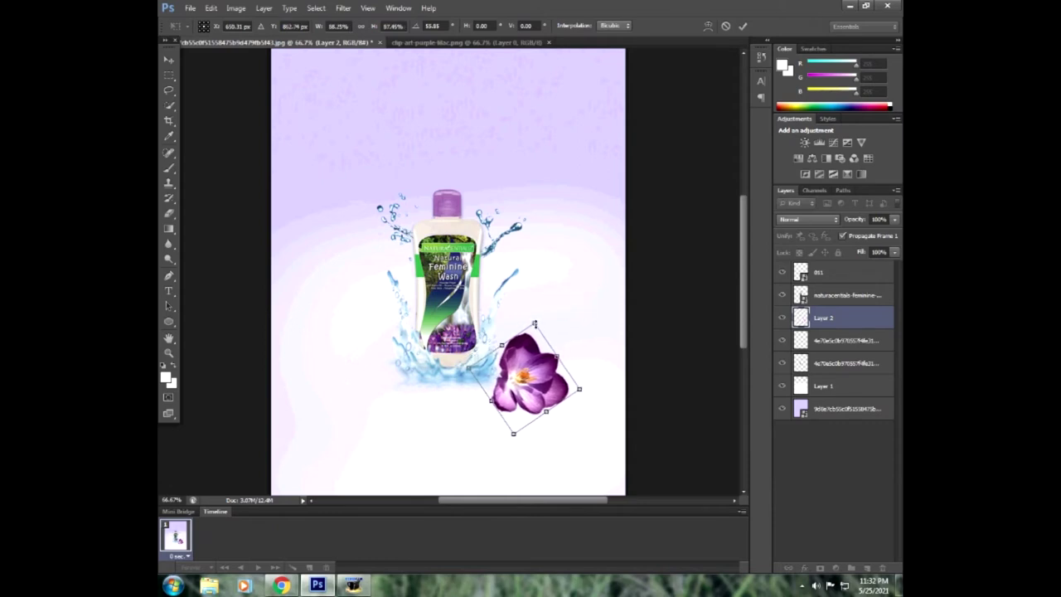
{"action": "key", "text": "Left"}
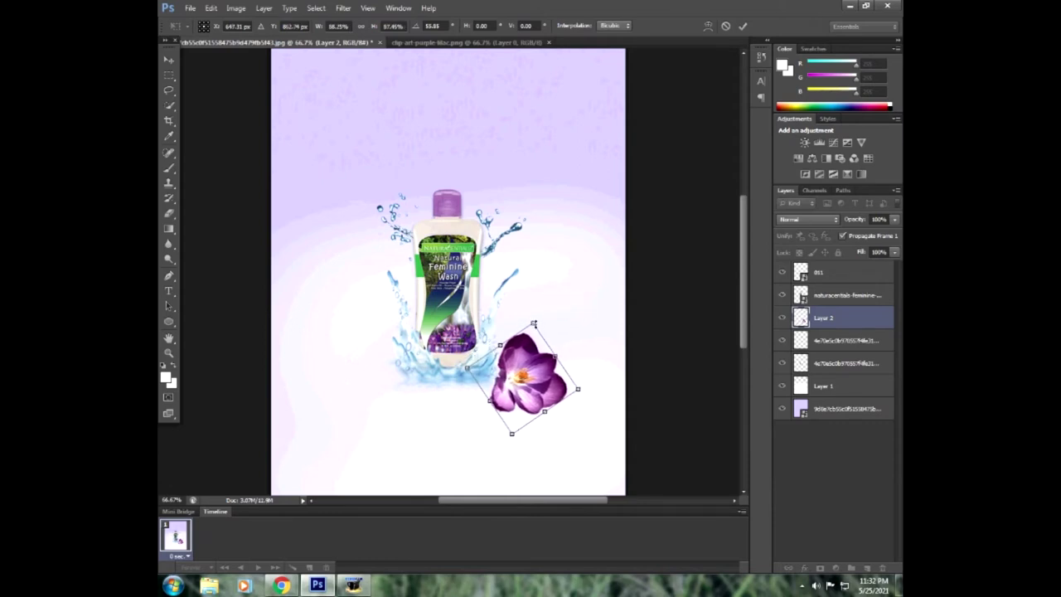
{"action": "left_click", "coordinate": [743, 26]}
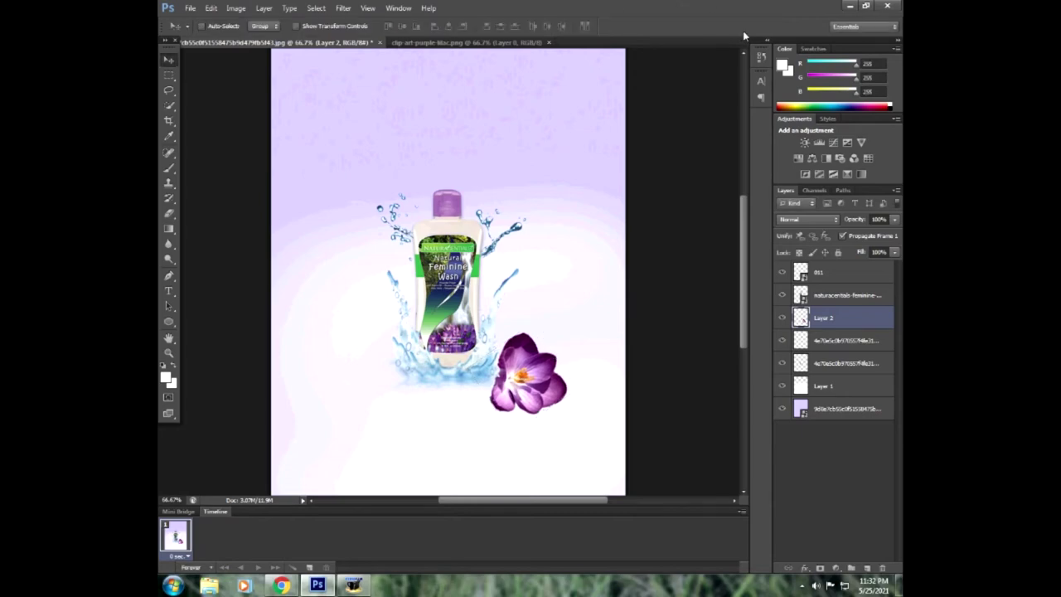
Select the lower-left light purple crocus in the clip art with Quick Selection and copy it into the poster.
{"action": "left_click", "coordinate": [476, 43]}
{"action": "key", "text": "w"}
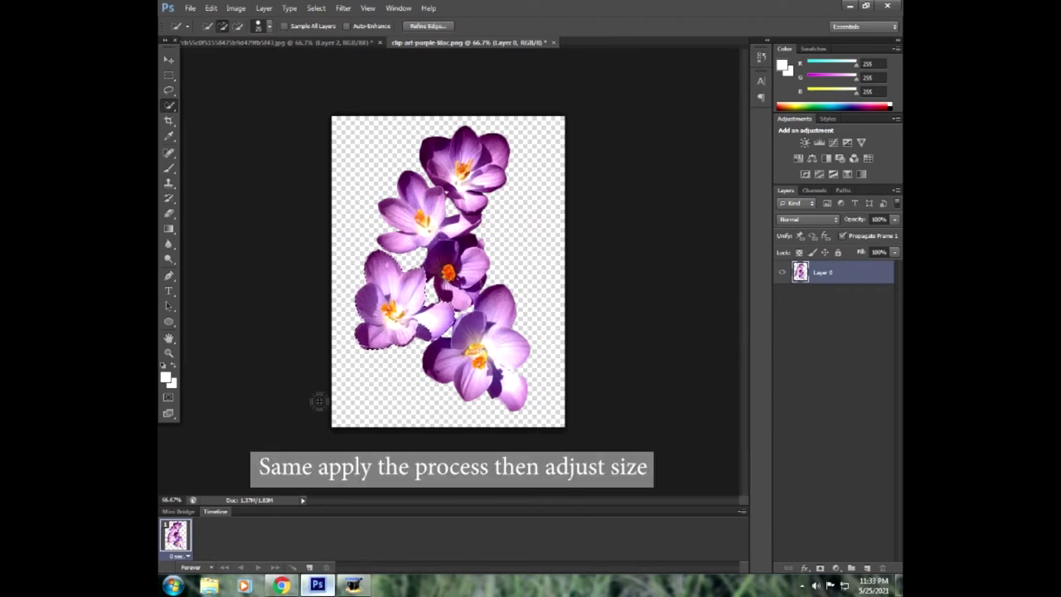
{"action": "left_click", "coordinate": [273, 48]}
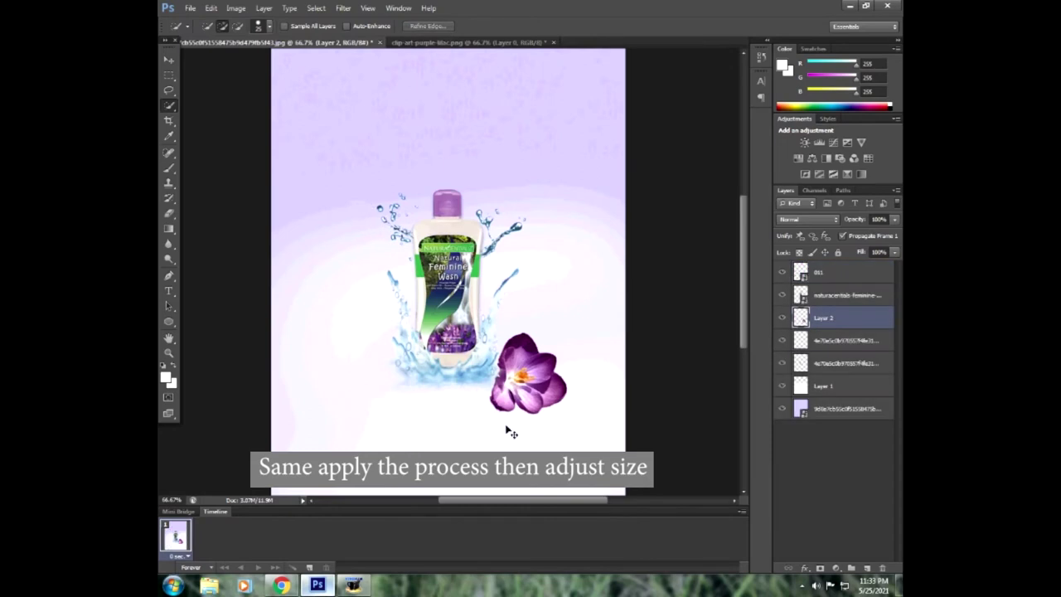
{"action": "key", "text": "ctrl+v"}
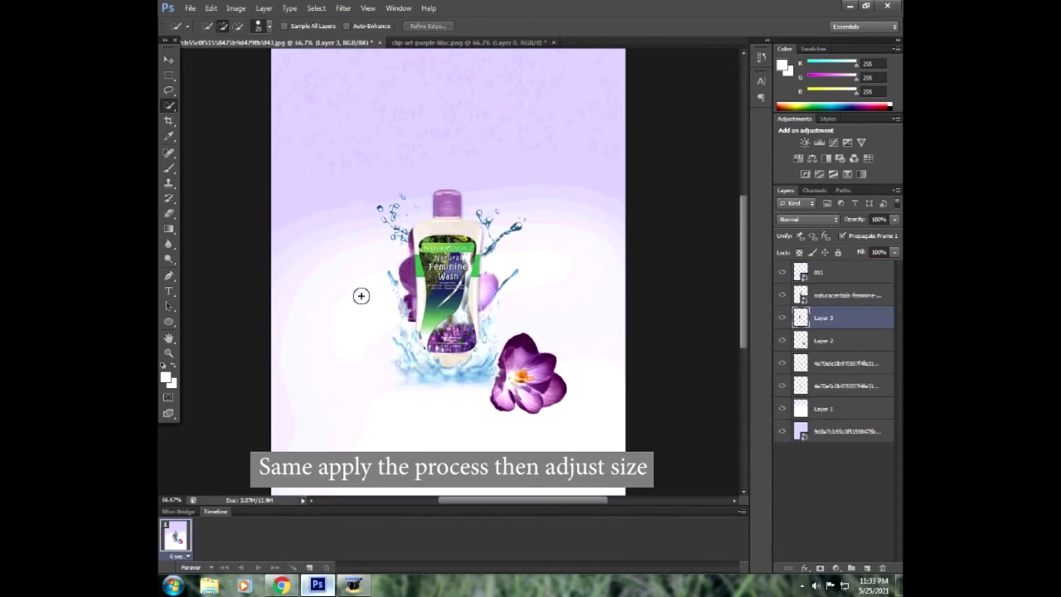
Move the light purple crocus to the lower left of the bottle and shrink it to about 80%.
{"action": "left_click", "coordinate": [168, 61]}
{"action": "left_click_drag", "start_coordinate": [417, 287], "coordinate": [323, 358]}
{"action": "key", "text": "ctrl+t"}
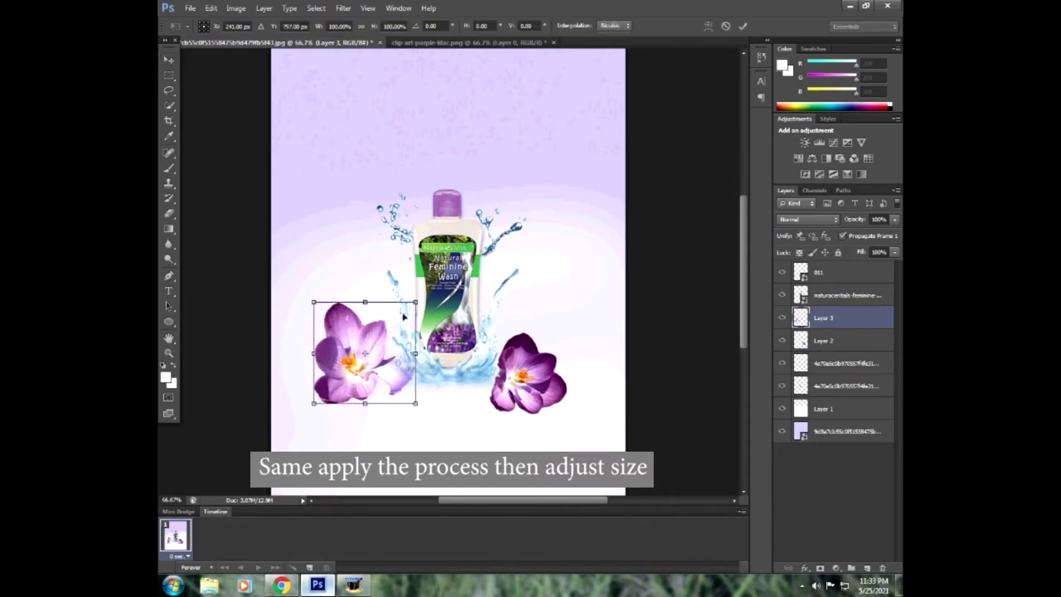
{"action": "left_click_drag", "start_coordinate": [416, 301], "coordinate": [396, 318]}
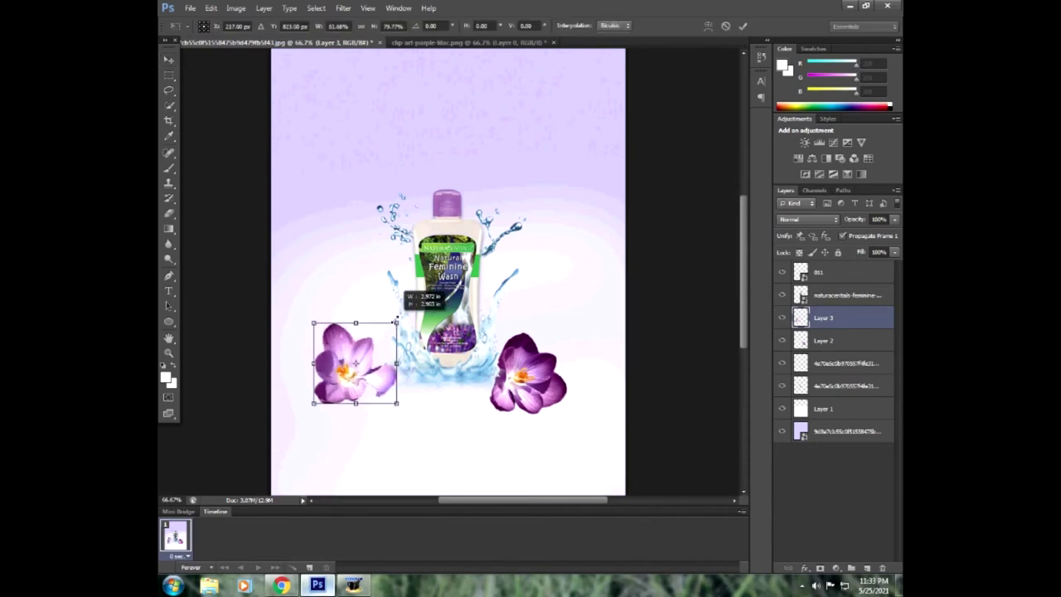
Warp the light purple crocus by pulling its left and right edges inward to make it narrower.
{"action": "left_click", "coordinate": [707, 26]}
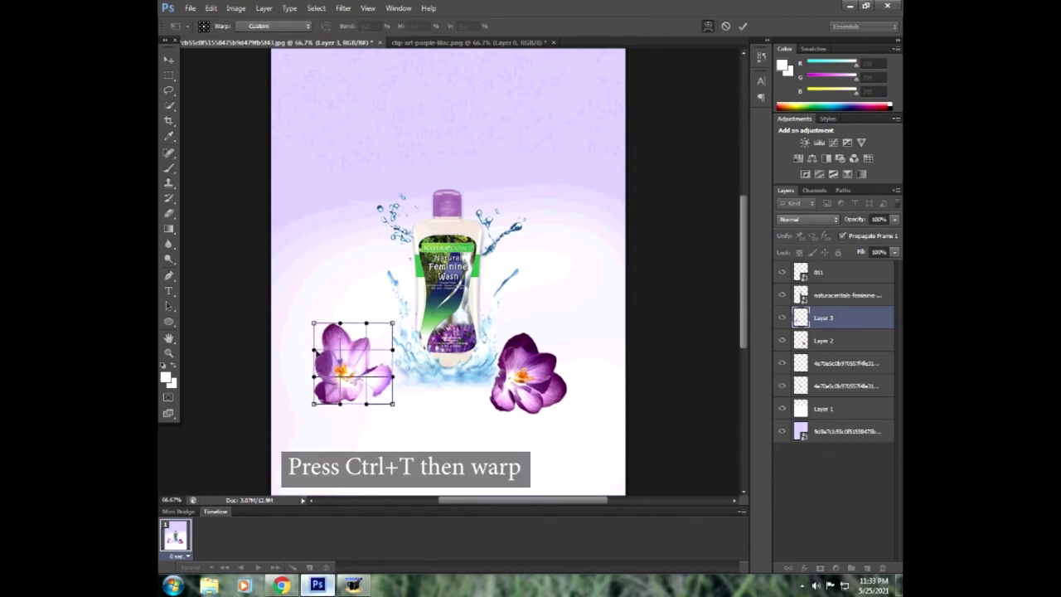
{"action": "left_click_drag", "start_coordinate": [322, 351], "coordinate": [324, 352]}
{"action": "left_click_drag", "start_coordinate": [393, 351], "coordinate": [362, 354]}
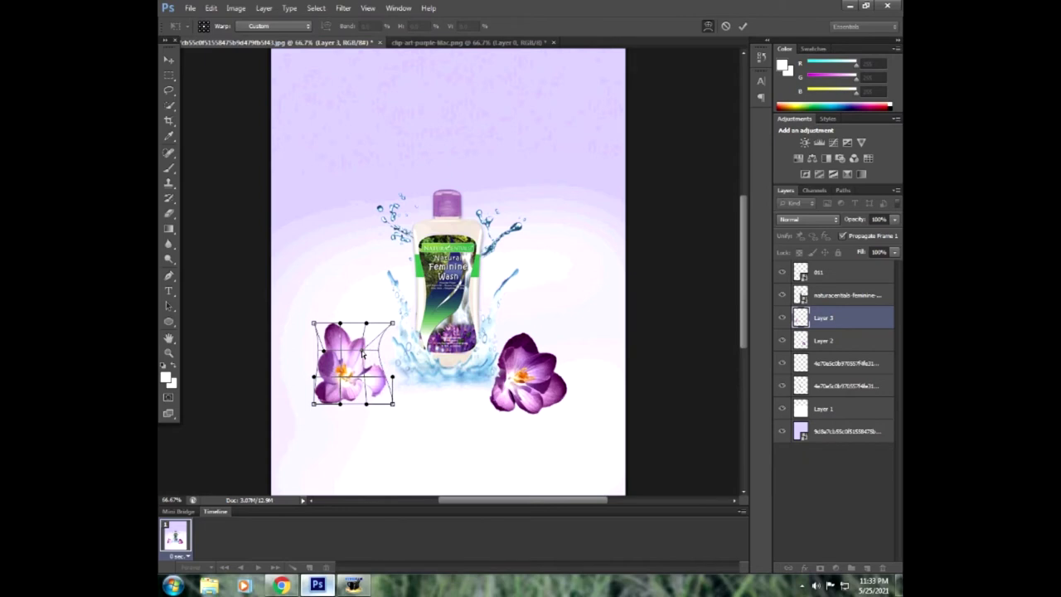
{"action": "left_click", "coordinate": [742, 26]}
Position the warped crocus against the splash on the bottle's left side, slightly higher than the right-hand crocus.
{"action": "left_click_drag", "start_coordinate": [352, 368], "coordinate": [381, 340]}
{"action": "key", "text": "Left"}
{"action": "key", "text": "Left"}
{"action": "key", "text": "Left"}
{"action": "key", "text": "Left"}
{"action": "key", "text": "Left"}
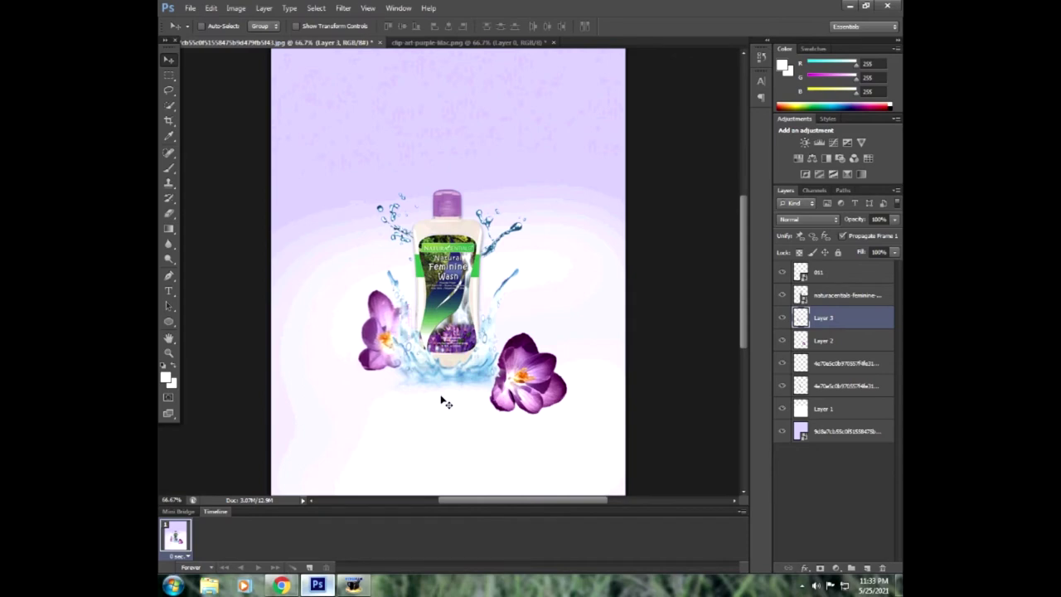
Nudge the left crocus slightly up and to the right, closer to the bottle.
{"action": "key", "text": "Up"}
{"action": "key", "text": "Up"}
{"action": "key", "text": "Up"}
{"action": "key", "text": "Up"}
{"action": "key", "text": "Up"}
{"action": "key", "text": "Up"}
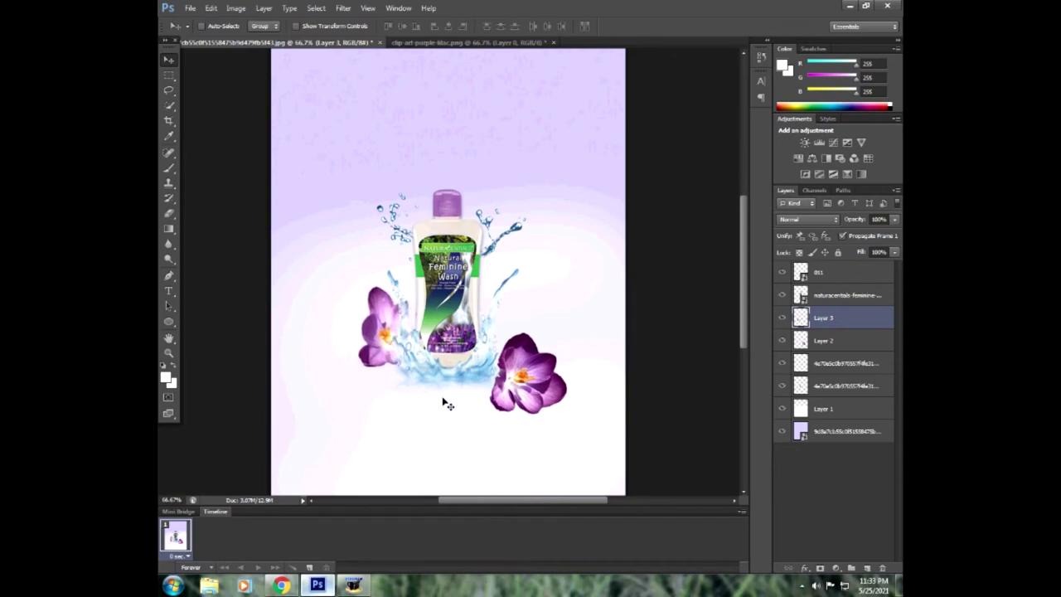
{"action": "key", "text": "Right"}
{"action": "key", "text": "Right"}
{"action": "key", "text": "Right"}
{"action": "key", "text": "Right"}
{"action": "key", "text": "Right"}
{"action": "key", "text": "Left"}
{"action": "key", "text": "Up"}
{"action": "key", "text": "Down"}
Duplicate the right-hand crocus, move the copy up beside the bottle's right side, and shrink it to about 85%.
{"action": "key", "text": "ctrl+j"}
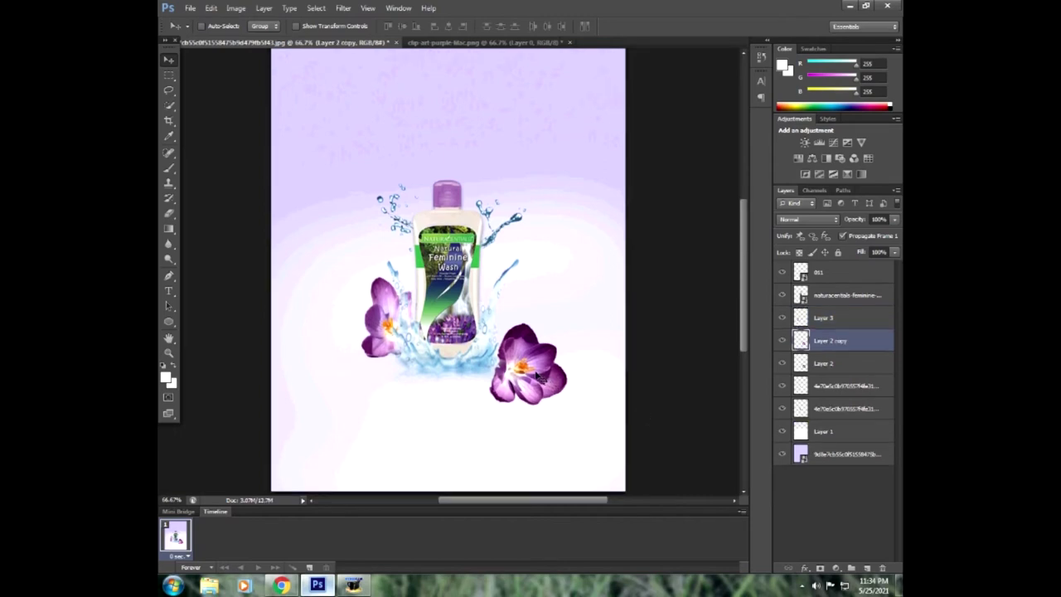
{"action": "left_click_drag", "start_coordinate": [538, 375], "coordinate": [510, 292]}
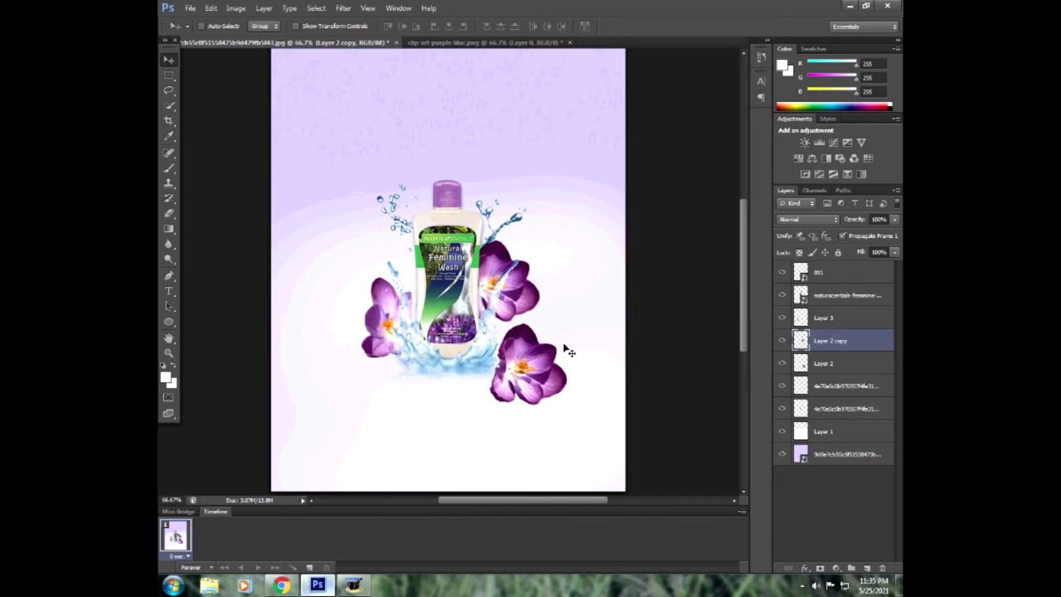
{"action": "key", "text": "ctrl+t"}
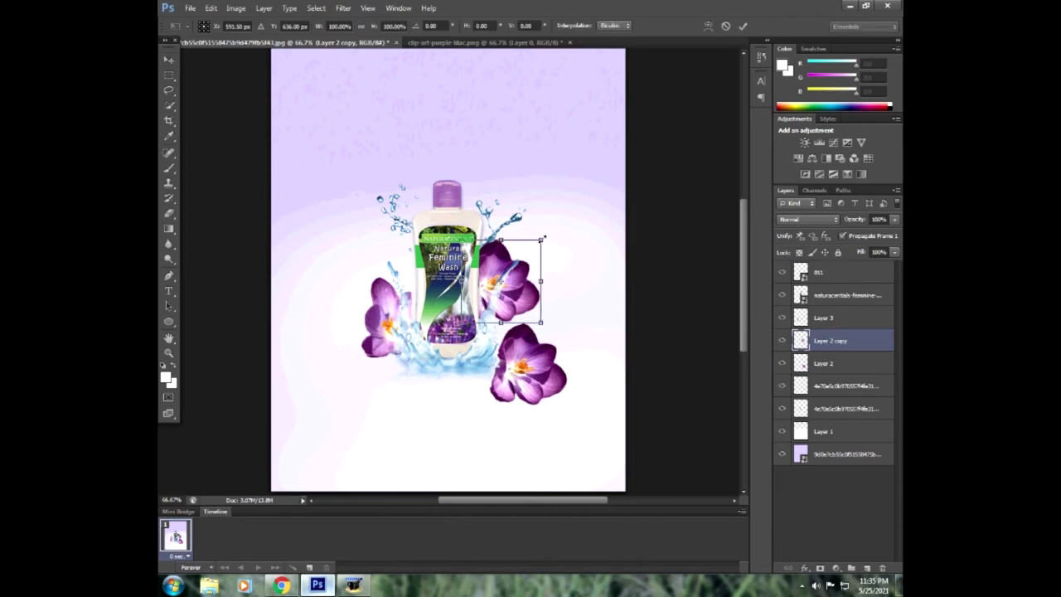
{"action": "mouse_move", "coordinate": [543, 240]}
{"action": "left_mouse_down"}
{"action": "mouse_move", "coordinate": [563, 246]}
{"action": "mouse_move", "coordinate": [528, 251]}
{"action": "left_mouse_up"}
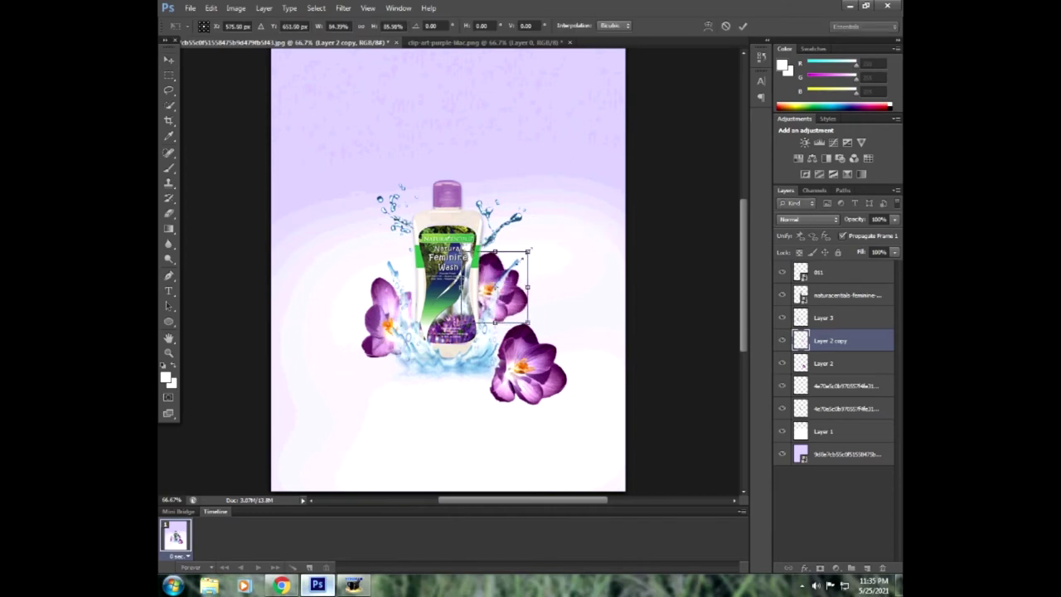
Rotate the crocus copy about 6.8°, stretch its height to about 94%, and lower it to just above the original crocus.
{"action": "left_click_drag", "start_coordinate": [458, 251], "coordinate": [460, 254]}
{"action": "left_click_drag", "start_coordinate": [489, 300], "coordinate": [497, 222]}
{"action": "mouse_move", "coordinate": [515, 309]}
{"action": "left_mouse_down"}
{"action": "mouse_move", "coordinate": [524, 308]}
{"action": "mouse_move", "coordinate": [515, 329]}
{"action": "left_mouse_up"}
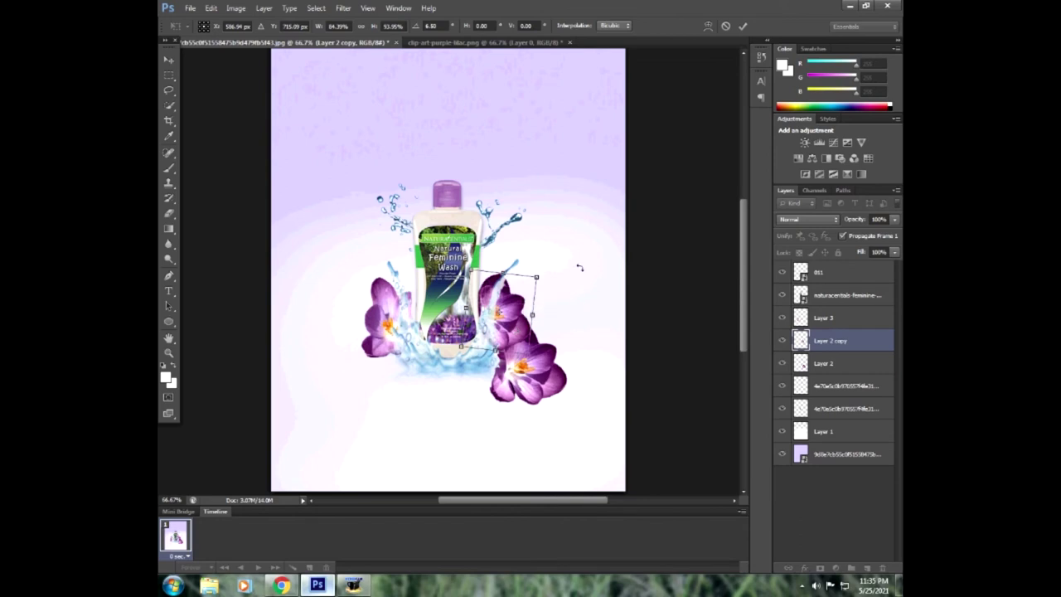
Nudge the rotated crocus copy slightly left and up against the bottle and apply the transformation.
{"action": "key", "text": "Left"}
{"action": "key", "text": "Left"}
{"action": "key", "text": "Left"}
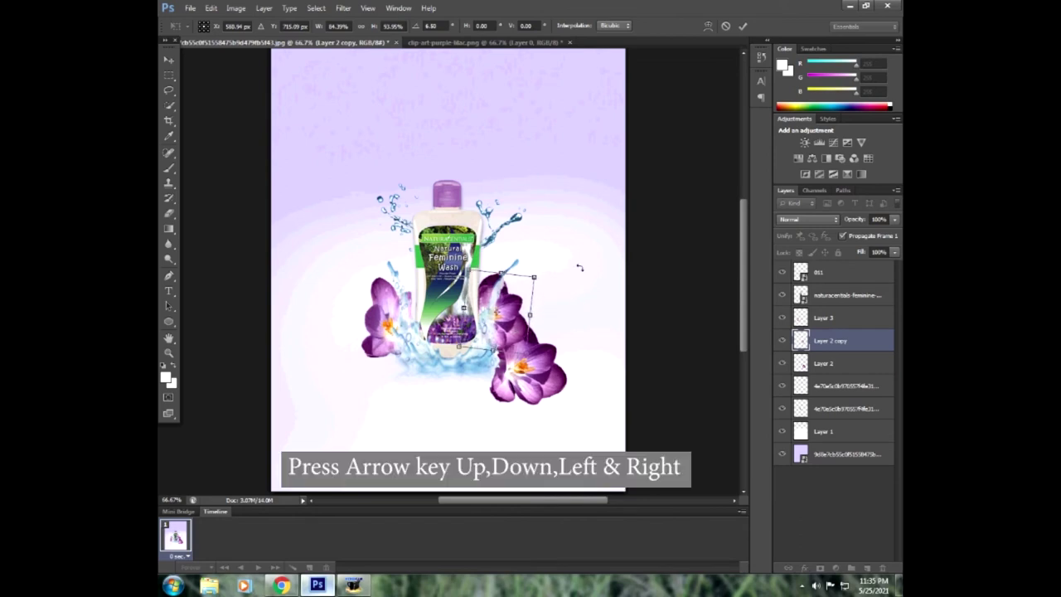
{"action": "key", "text": "Down"}
{"action": "key", "text": "Up"}
{"action": "key", "text": "Up"}
{"action": "key", "text": "Up"}
{"action": "key", "text": "Up"}
{"action": "key", "text": "Up"}
{"action": "key", "text": "Up"}
{"action": "key", "text": "Up"}
{"action": "key", "text": "Up"}
{"action": "key", "text": "Up"}
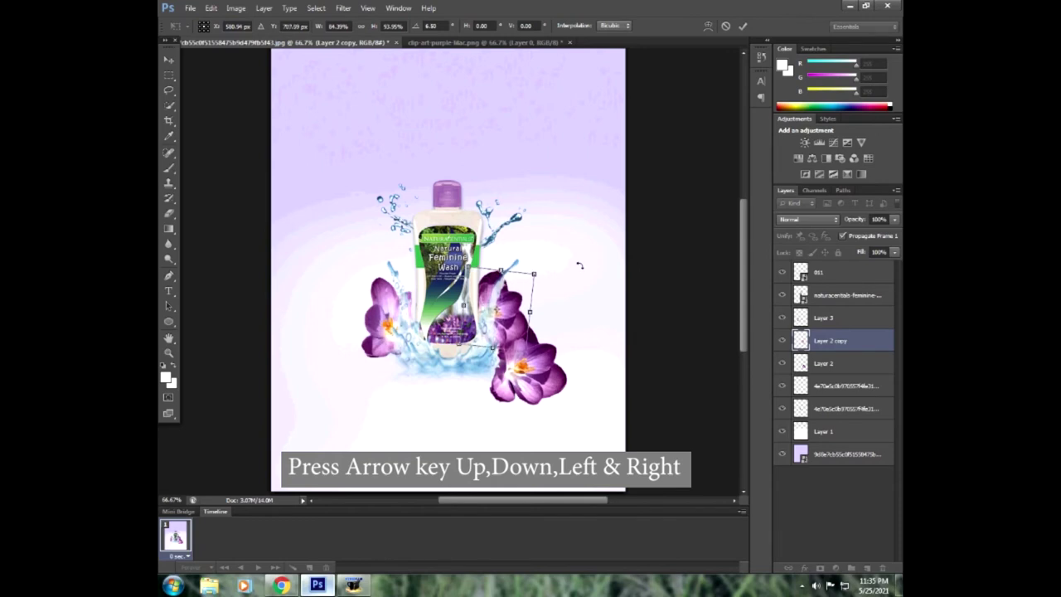
{"action": "left_click", "coordinate": [743, 26]}
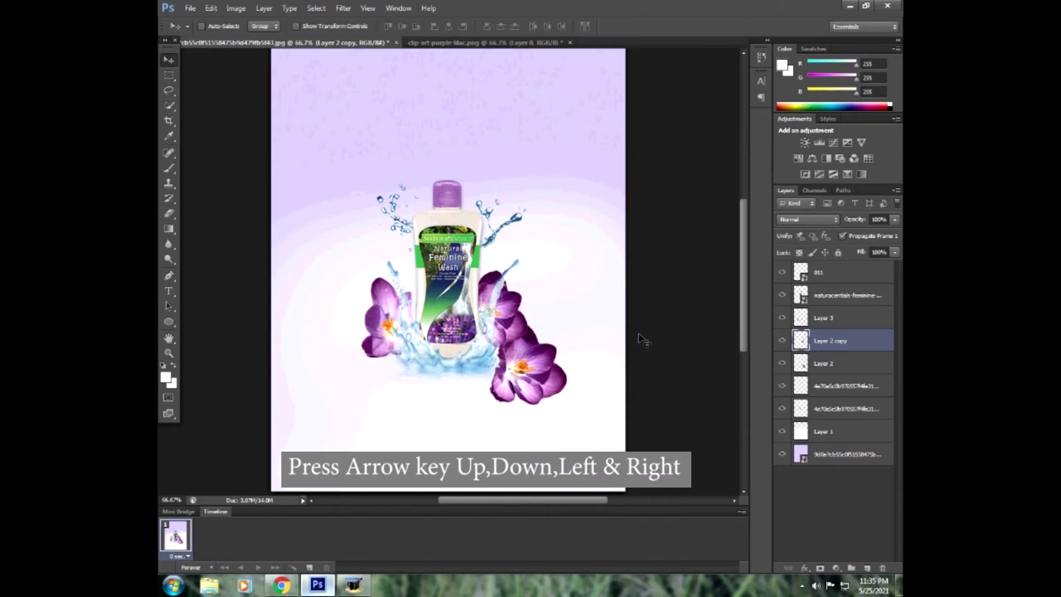
Nudge the lower-right crocus slightly left, closer to the splash.
{"action": "right_click", "coordinate": [535, 365]}
{"action": "left_click", "coordinate": [572, 371]}
{"action": "key", "text": "Left"}
{"action": "key", "text": "Left"}
{"action": "key", "text": "Left"}
{"action": "key", "text": "Left"}
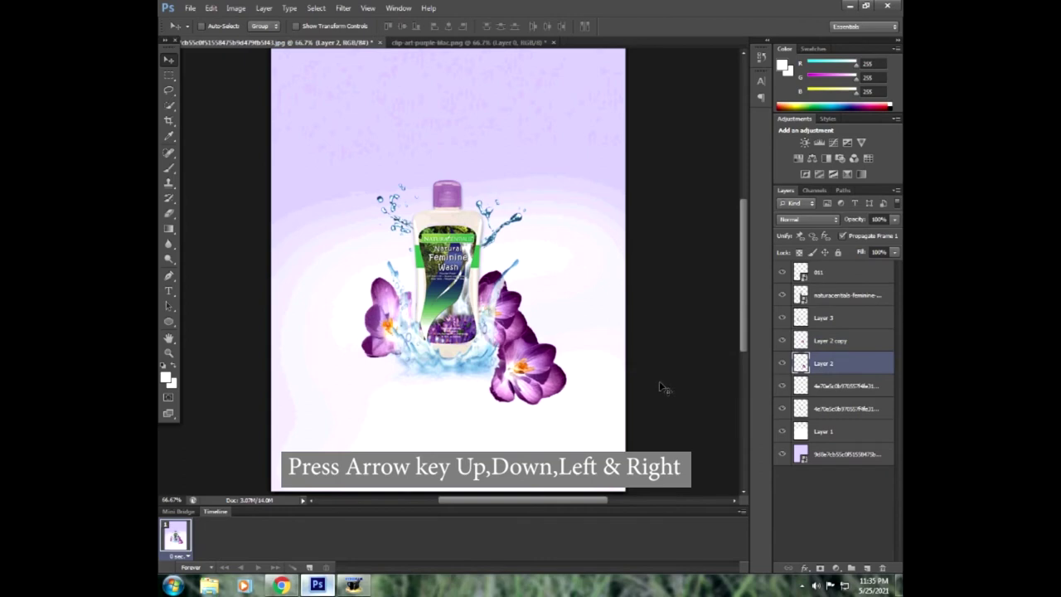
{"action": "key", "text": "Left"}
{"action": "key", "text": "Left"}
{"action": "key", "text": "Left"}
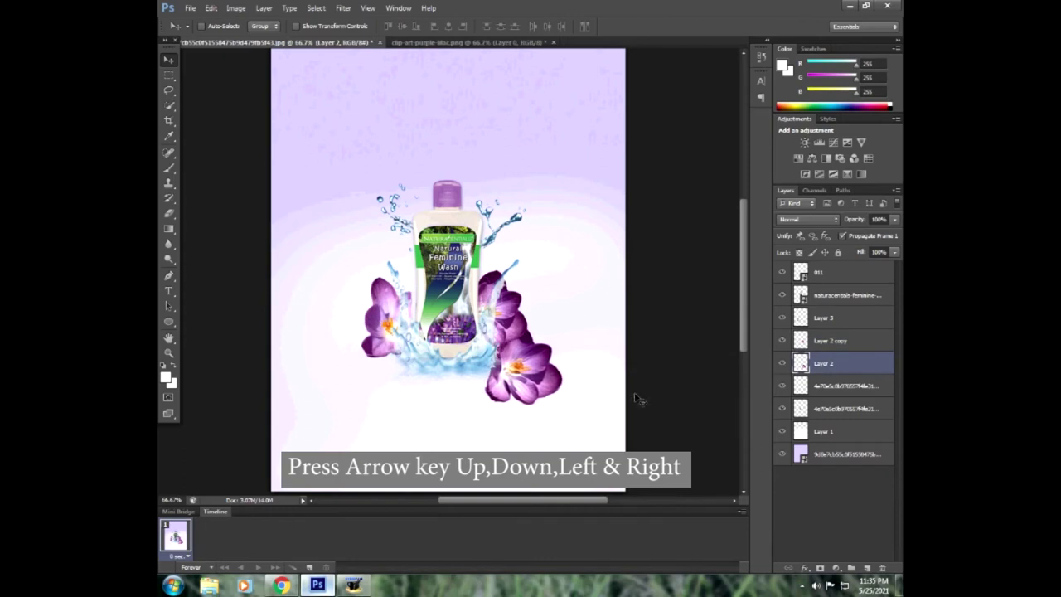
{"action": "left_click", "coordinate": [190, 9]}
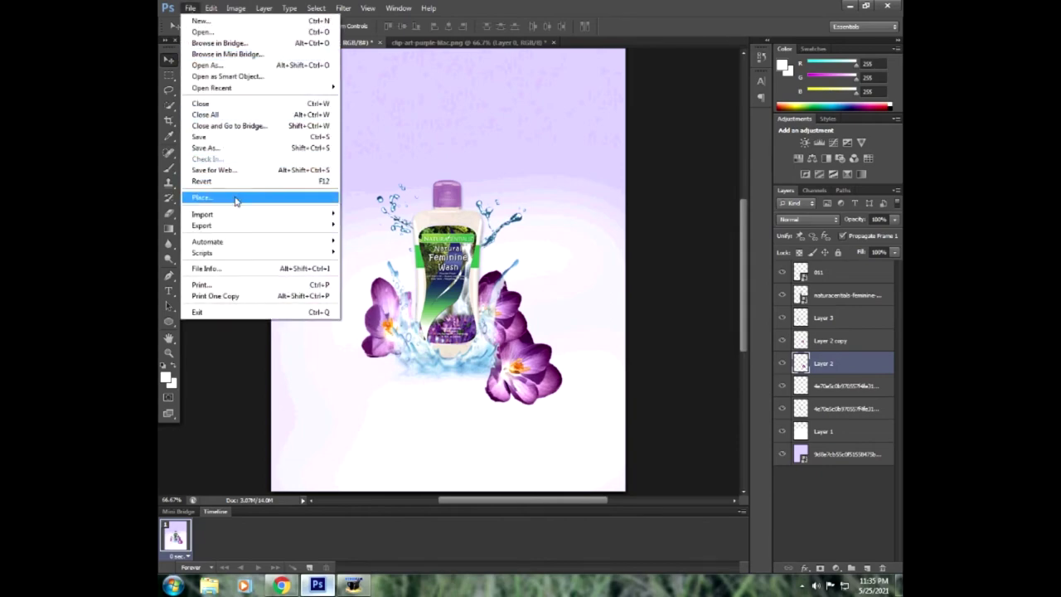
{"action": "left_click", "coordinate": [236, 201]}
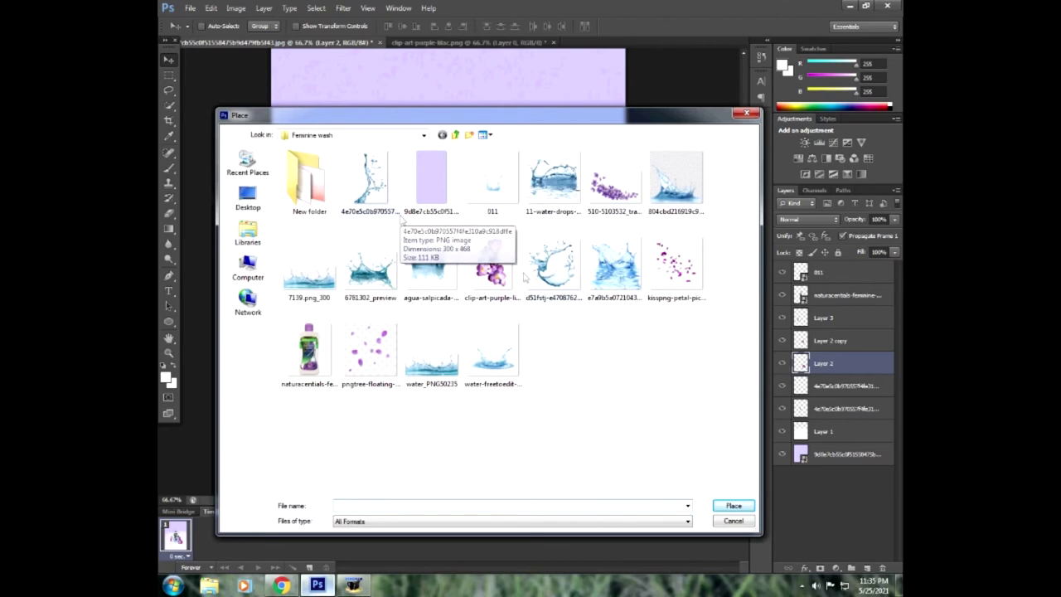
{"action": "left_click", "coordinate": [746, 114]}
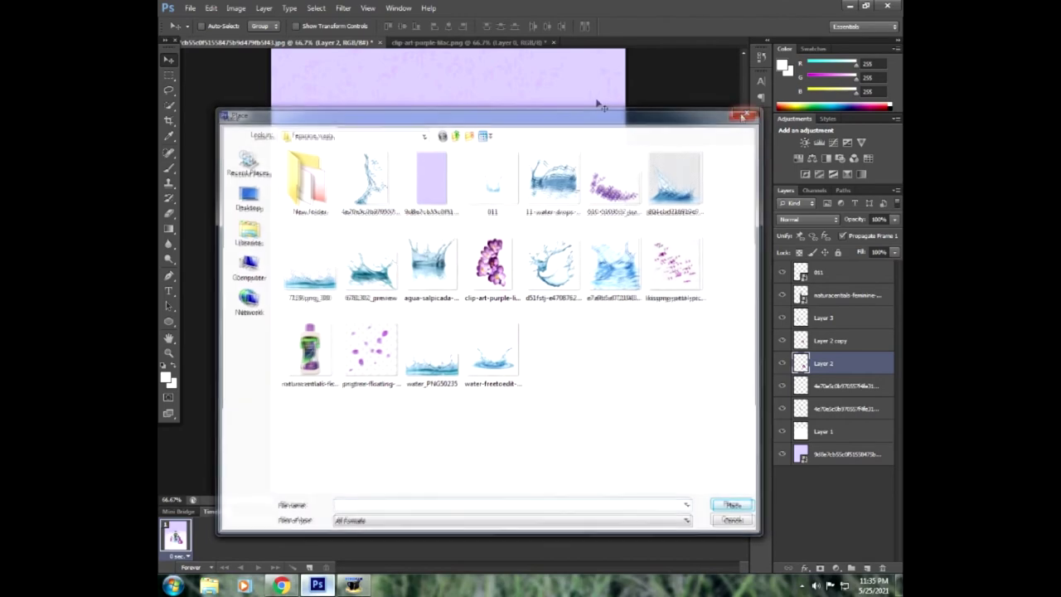
Open the kisspng-petal JPEG from the Feminine wash folder and convert its background into a regular layer.
{"action": "left_click", "coordinate": [190, 8]}
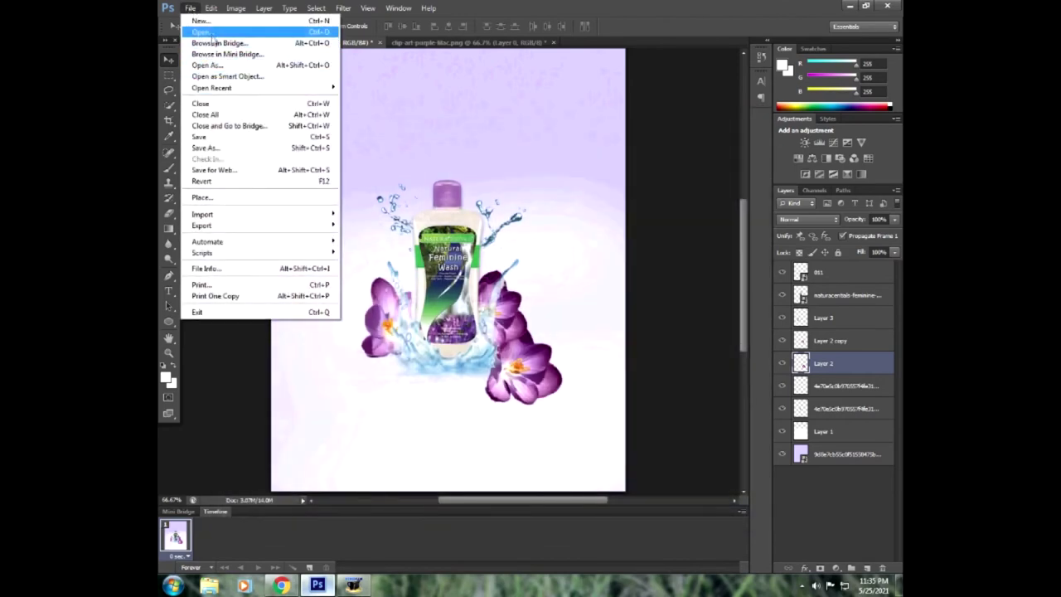
{"action": "left_click", "coordinate": [212, 32]}
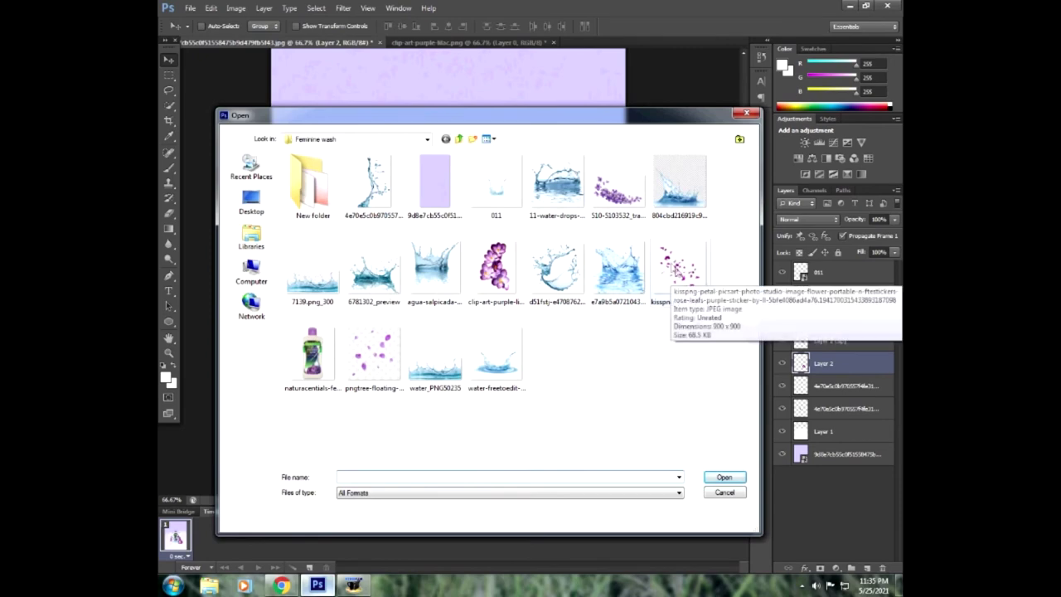
{"action": "left_click", "coordinate": [690, 294]}
{"action": "left_click", "coordinate": [724, 479]}
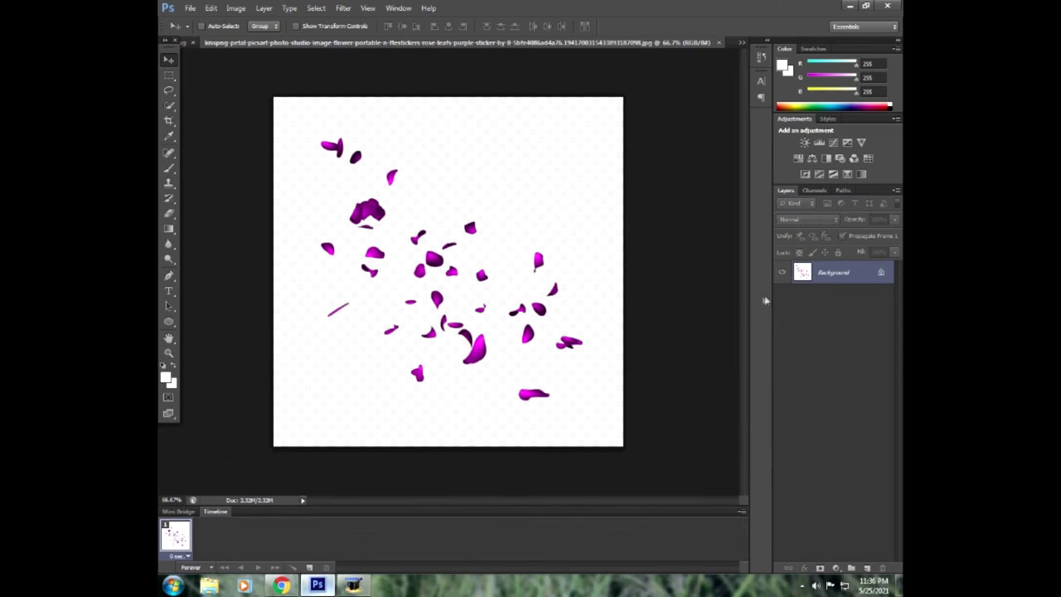
{"action": "double_click", "coordinate": [819, 276]}
{"action": "left_click", "coordinate": [752, 162]}
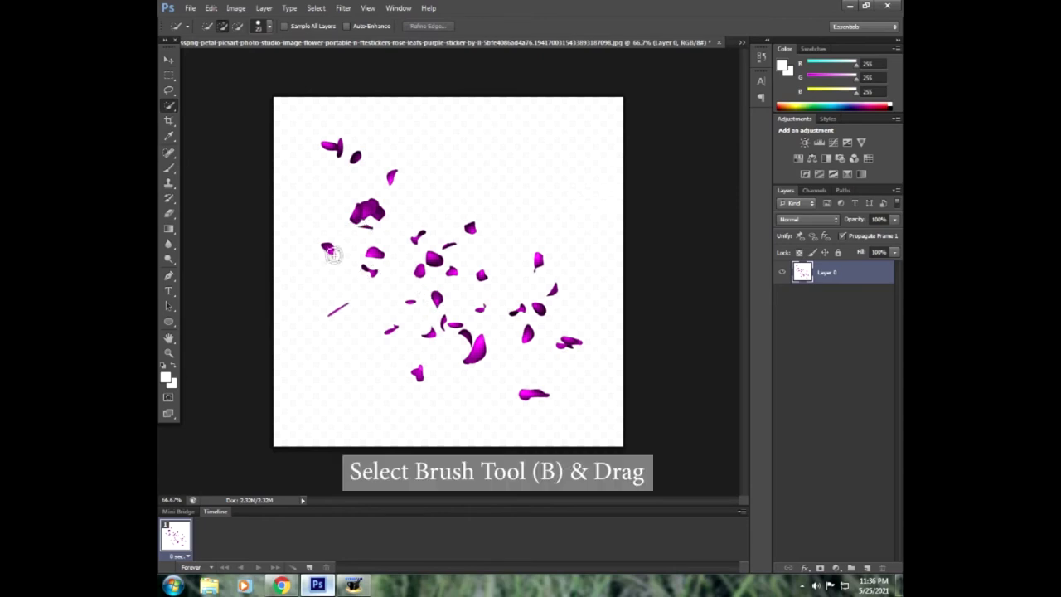
Select the far-left single petal with Quick Selection and copy it into the poster to the left of the bottle.
{"action": "left_click_drag", "start_coordinate": [332, 254], "coordinate": [333, 250]}
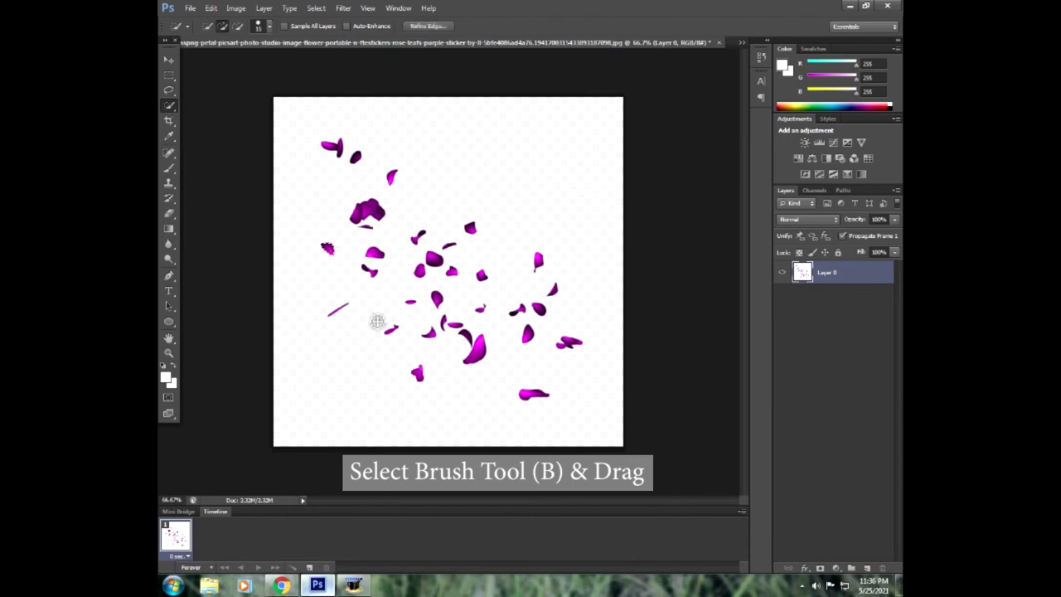
{"action": "left_click_drag", "start_coordinate": [187, 43], "coordinate": [394, 71]}
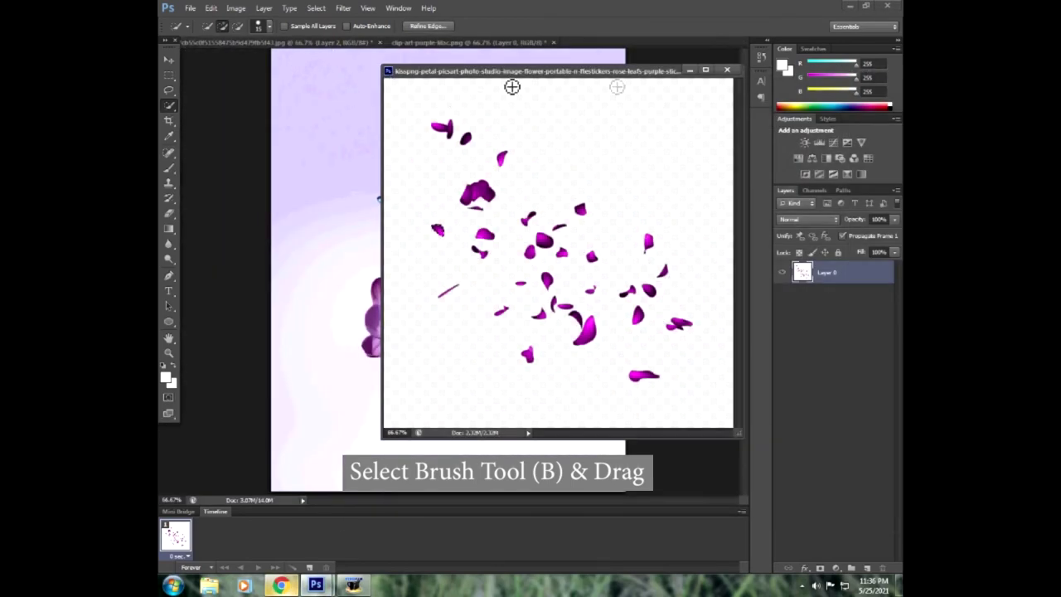
{"action": "left_click", "coordinate": [690, 73]}
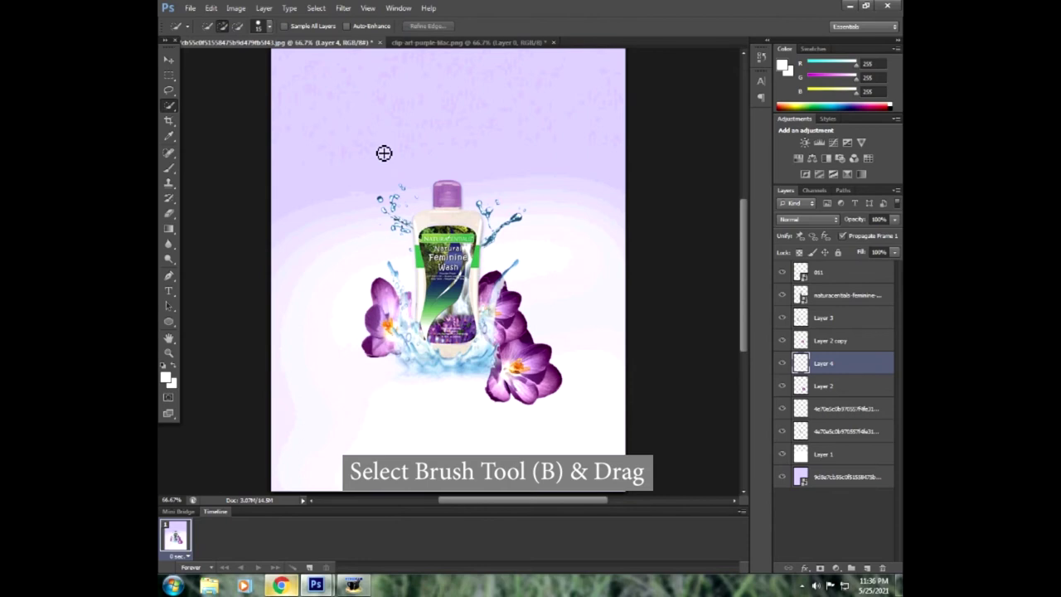
{"action": "key", "text": "v"}
{"action": "left_click", "coordinate": [534, 499]}
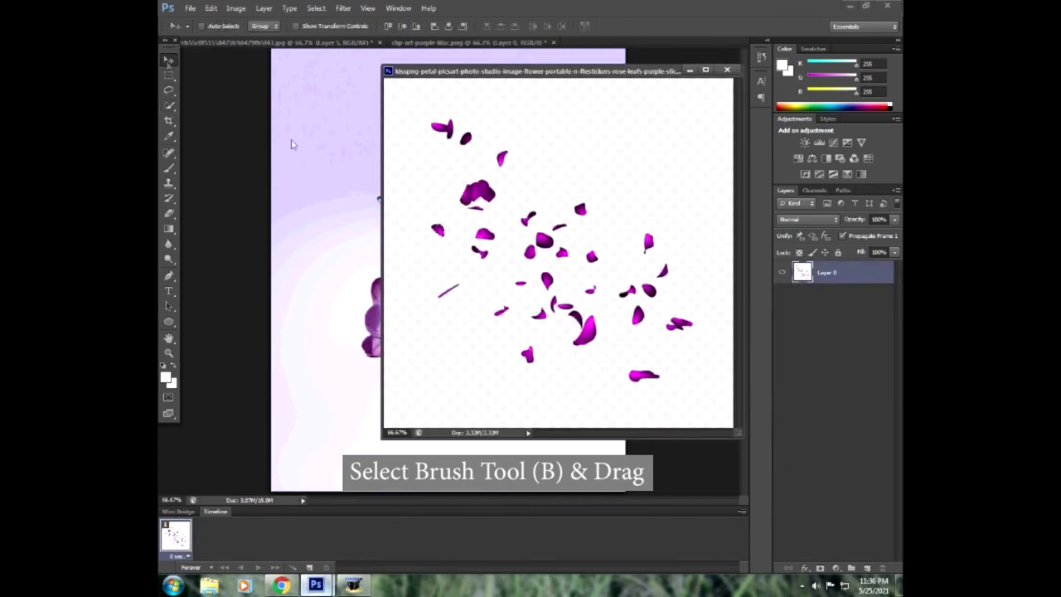
{"action": "left_click_drag", "start_coordinate": [439, 232], "coordinate": [349, 213]}
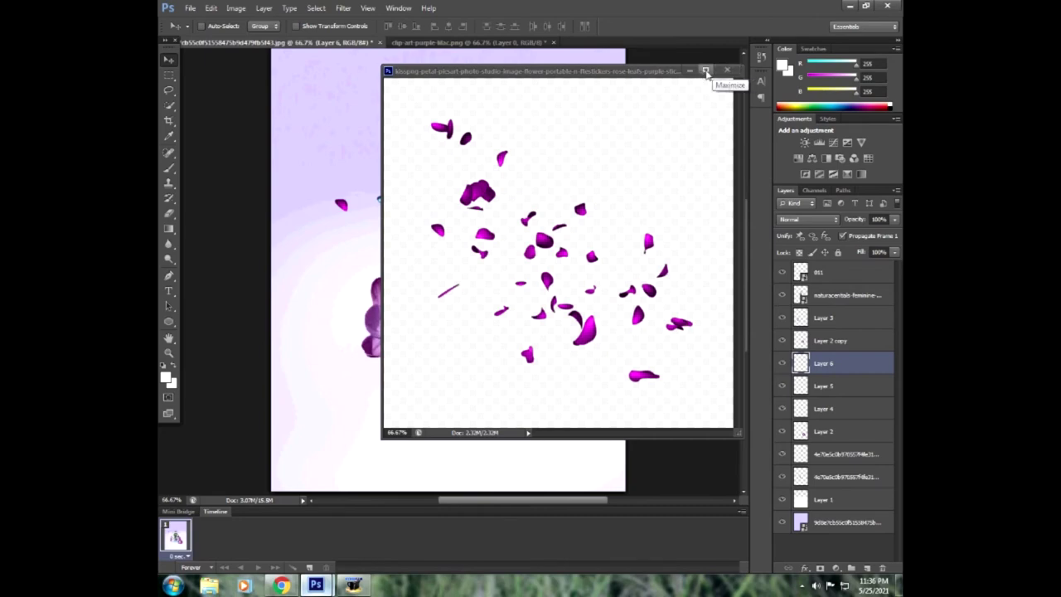
Close the clip-art-purple-lilac.png document without saving its changes.
{"action": "left_click", "coordinate": [508, 44]}
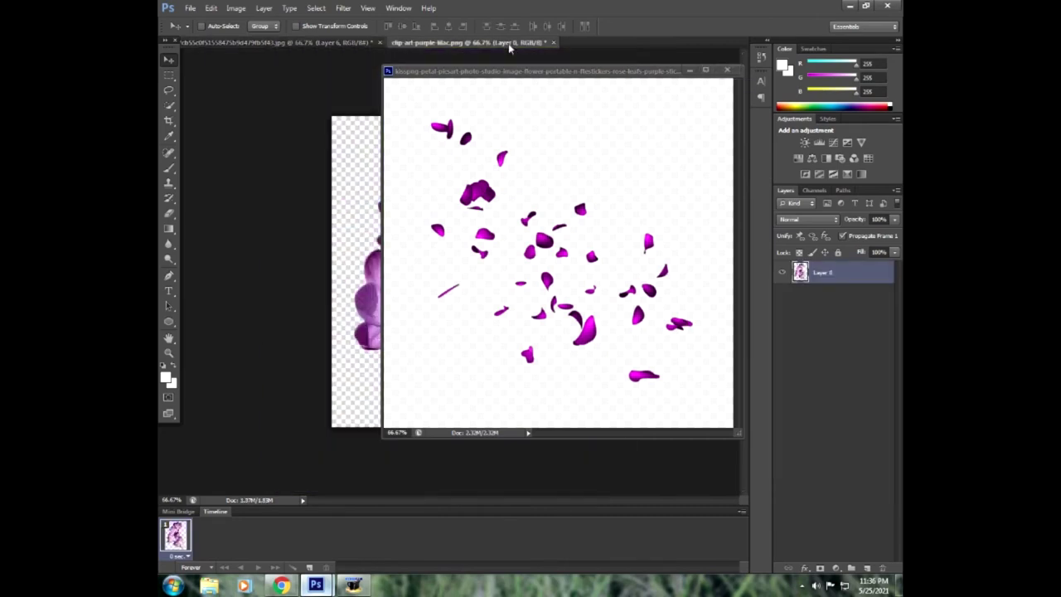
{"action": "left_click", "coordinate": [552, 42]}
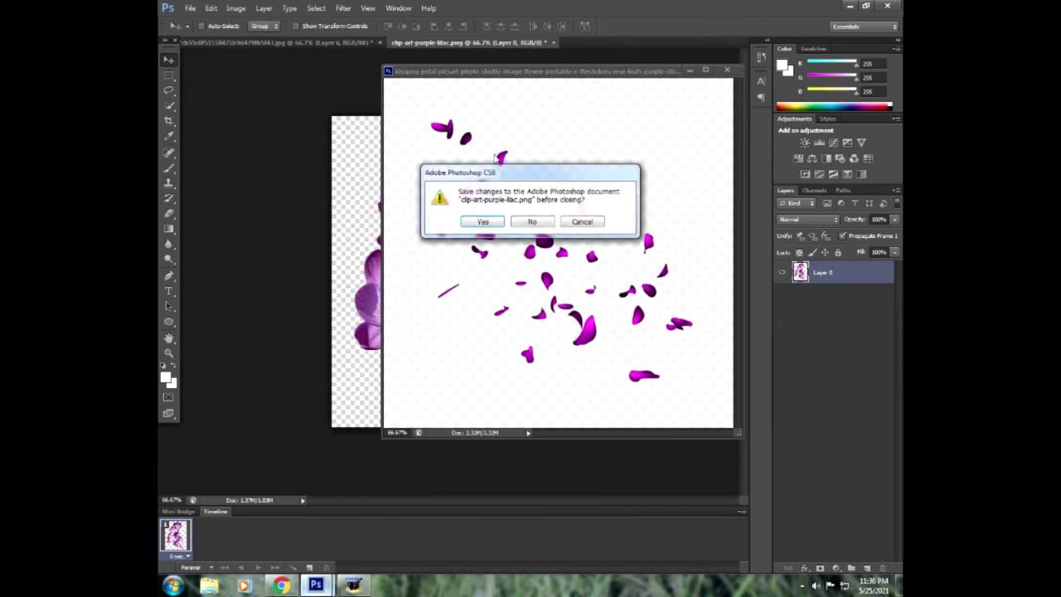
{"action": "left_click", "coordinate": [533, 222]}
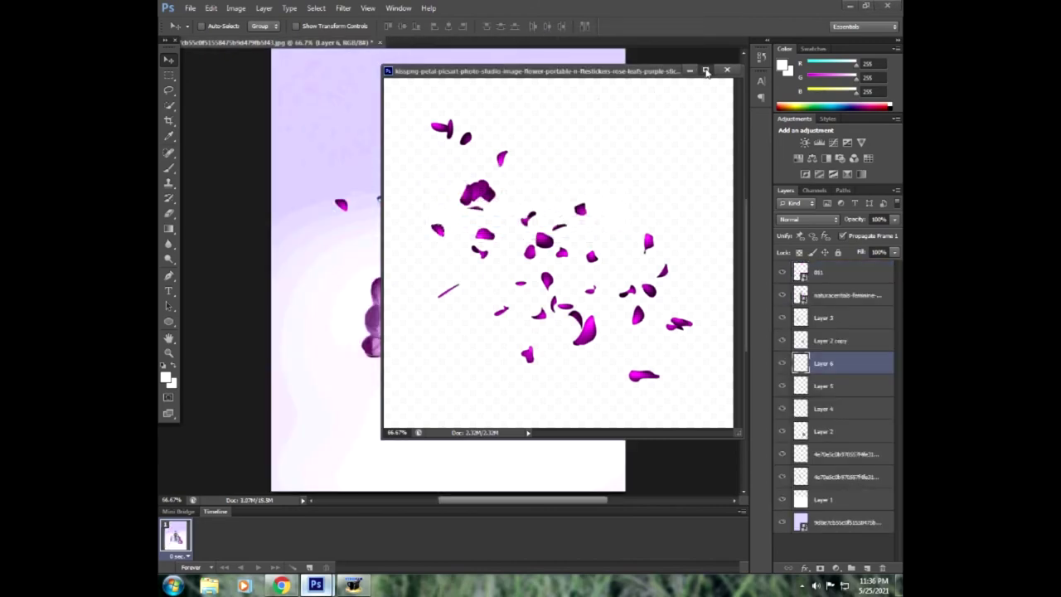
Dock the floating petal image back among the open documents and switch to the poster.
{"action": "double_click", "coordinate": [531, 71]}
{"action": "left_click", "coordinate": [865, 6]}
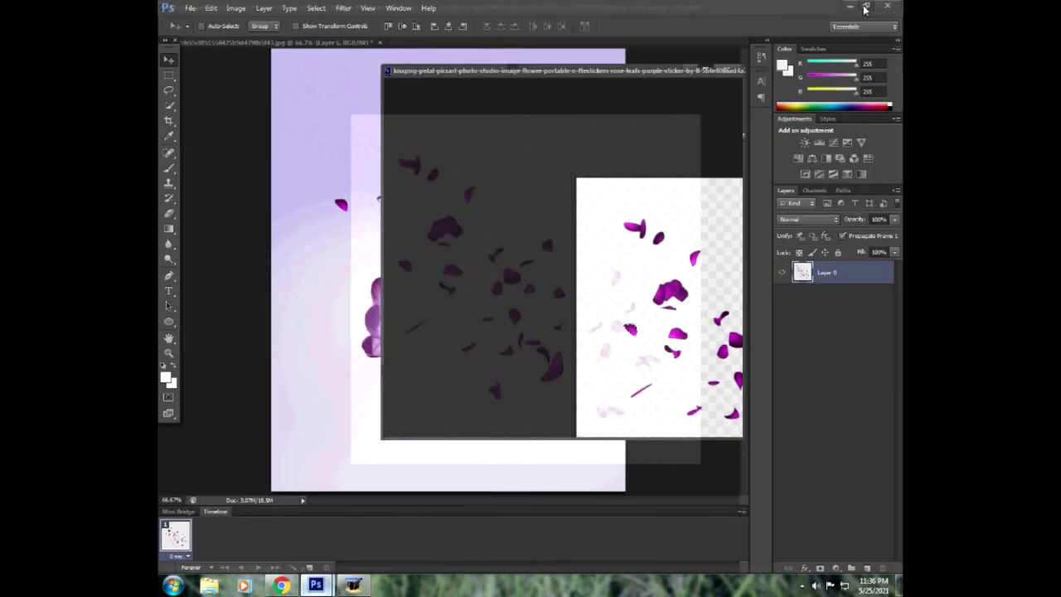
{"action": "left_click_drag", "start_coordinate": [517, 78], "coordinate": [520, 51]}
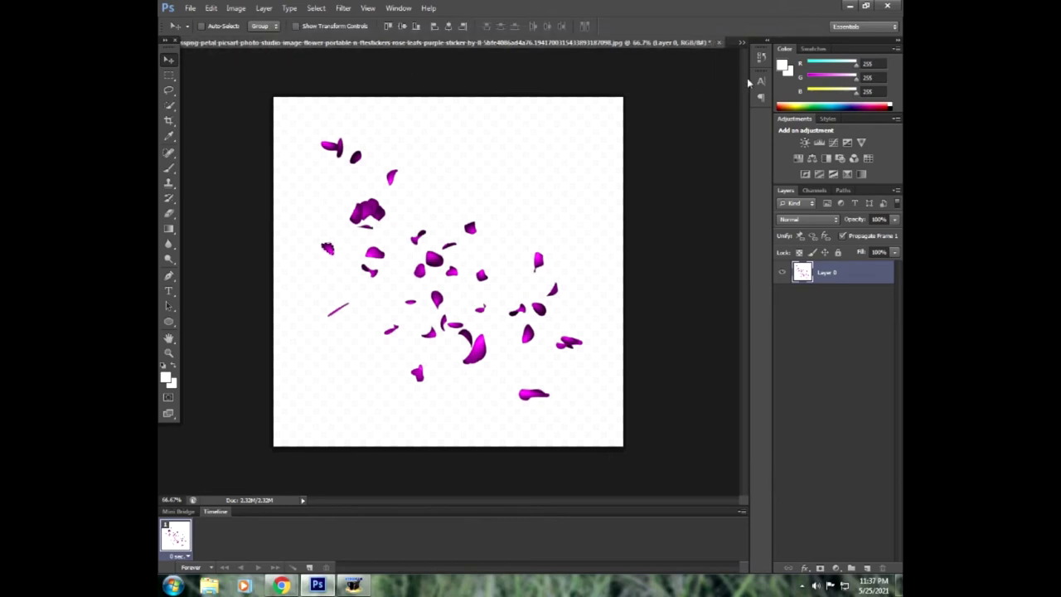
{"action": "left_click", "coordinate": [742, 42]}
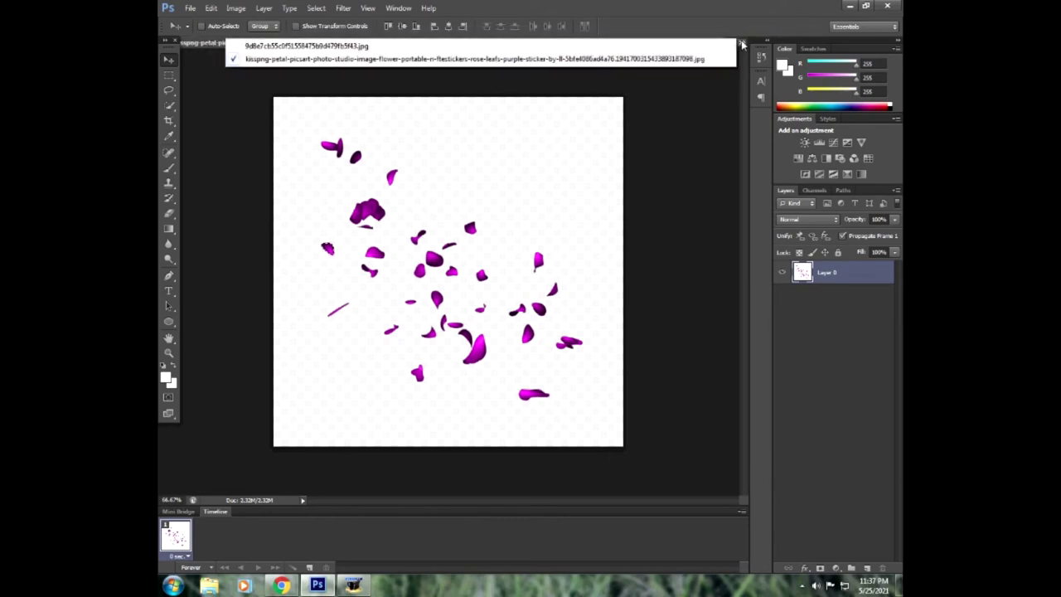
{"action": "left_click", "coordinate": [399, 47]}
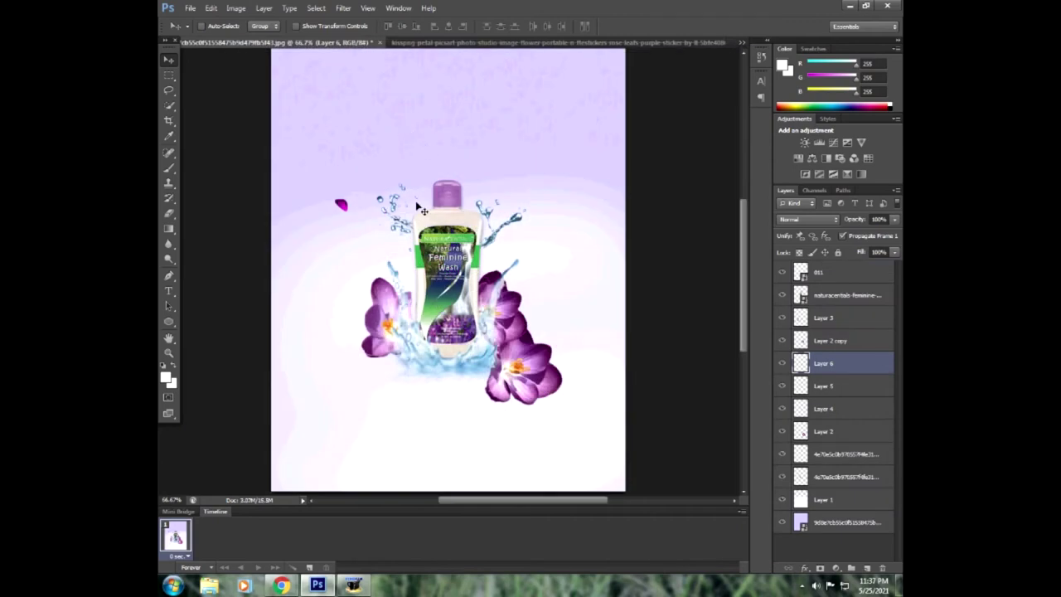
Move the petal up into the poster's upper-left area and place a duplicate of it just left of the bottle cap.
{"action": "left_click_drag", "start_coordinate": [340, 205], "coordinate": [341, 130]}
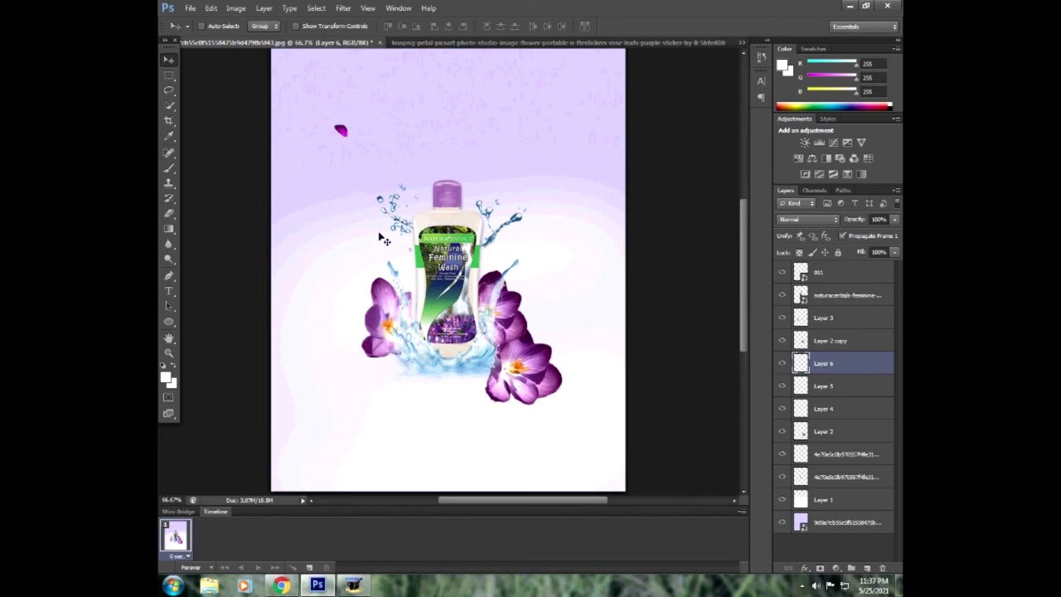
{"action": "key", "text": "ctrl+j"}
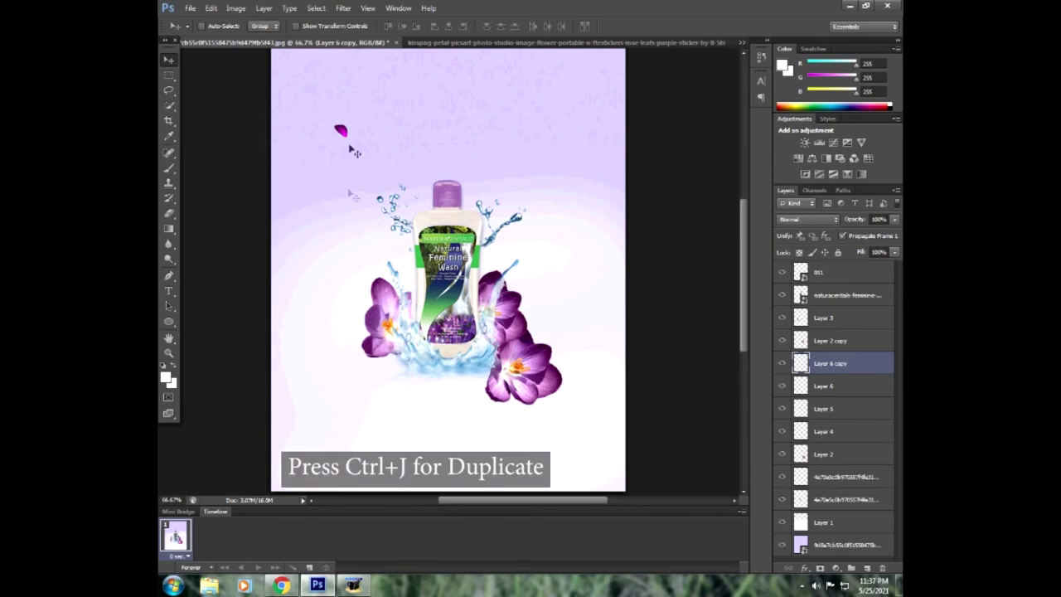
{"action": "left_click_drag", "start_coordinate": [348, 137], "coordinate": [423, 194]}
Flip the petal copy horizontally, shrink it to about 64% width and 79% height, and set it beside the cap.
{"action": "key", "text": "ctrl+t"}
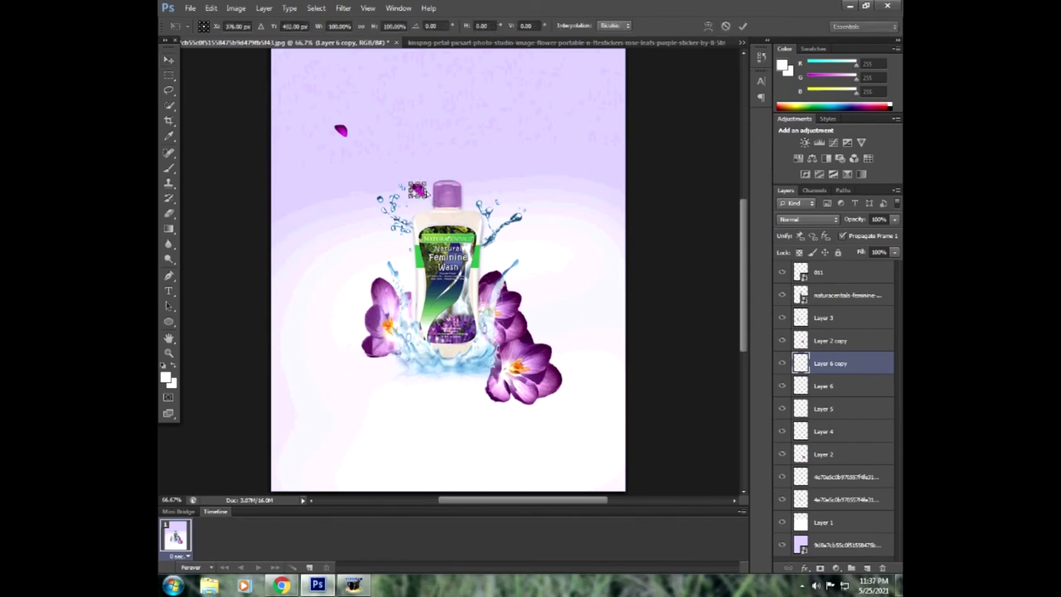
{"action": "left_click_drag", "start_coordinate": [412, 191], "coordinate": [428, 191]}
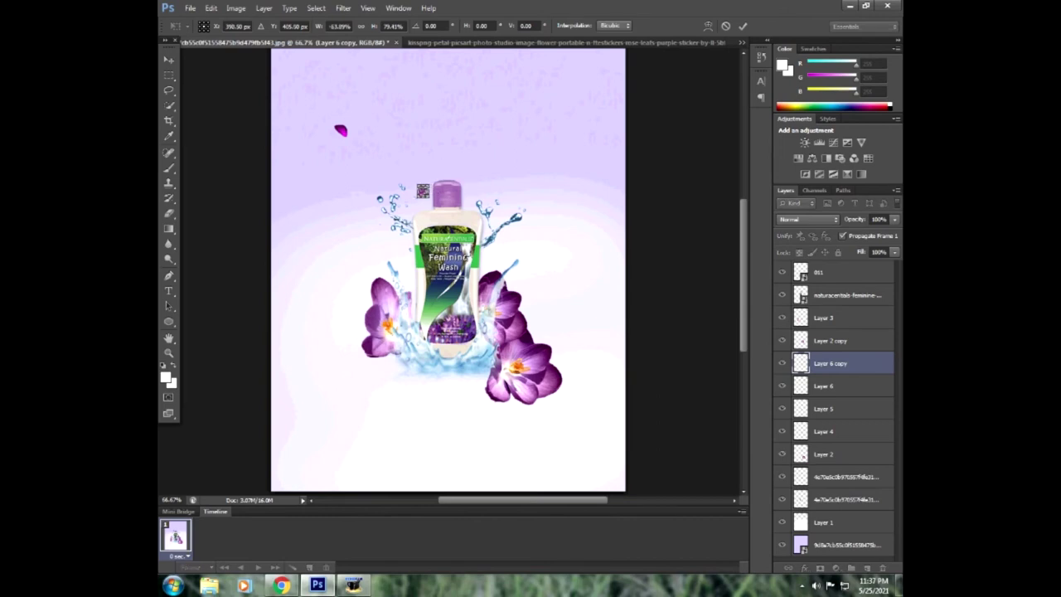
{"action": "left_click", "coordinate": [742, 26]}
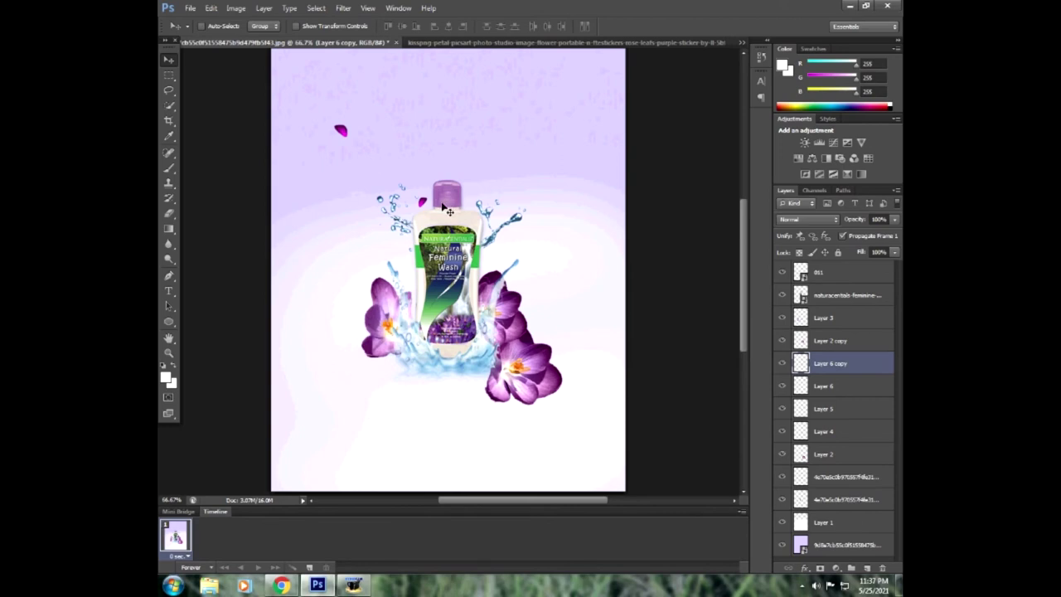
Duplicate the small petal beside the bottle cap, raise the copy above it, and rotate the copy counterclockwise.
{"action": "key", "text": "ctrl+j"}
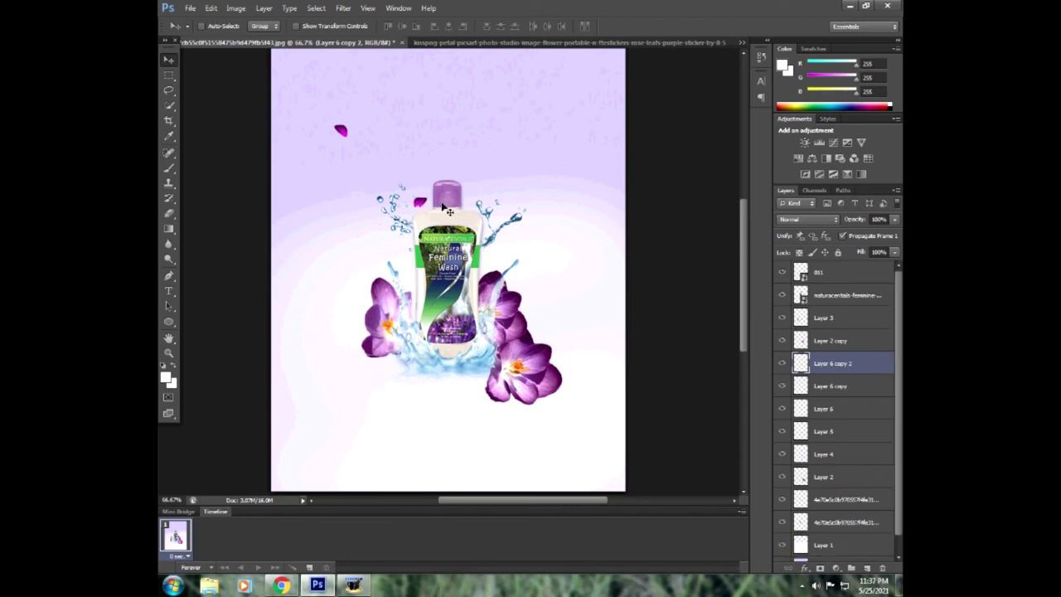
{"action": "key", "text": "Up"}
{"action": "key", "text": "Up"}
{"action": "key", "text": "Up"}
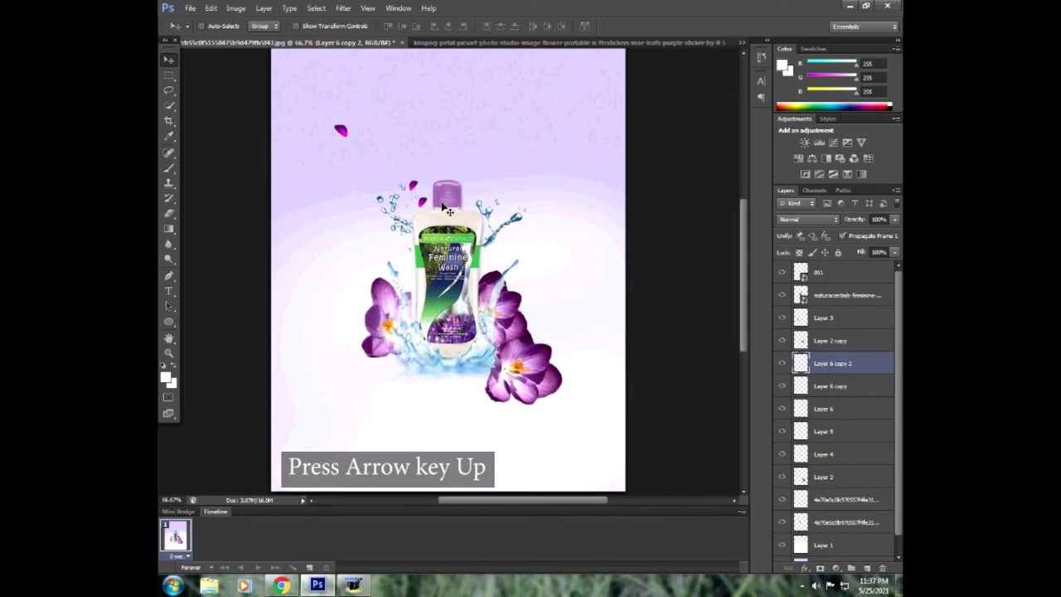
{"action": "key", "text": "ctrl+t"}
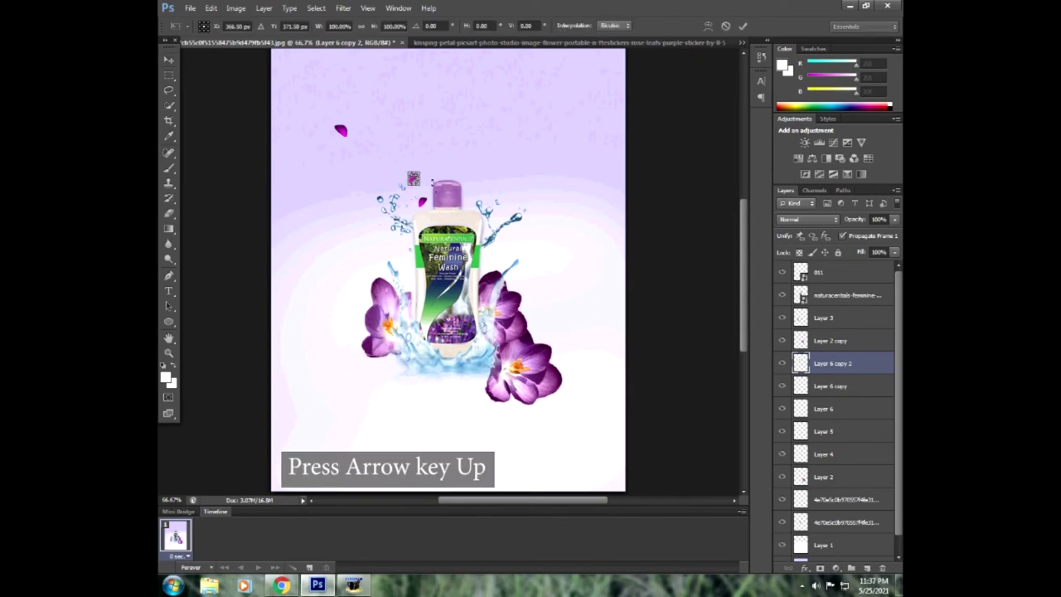
{"action": "left_click_drag", "start_coordinate": [431, 163], "coordinate": [421, 155]}
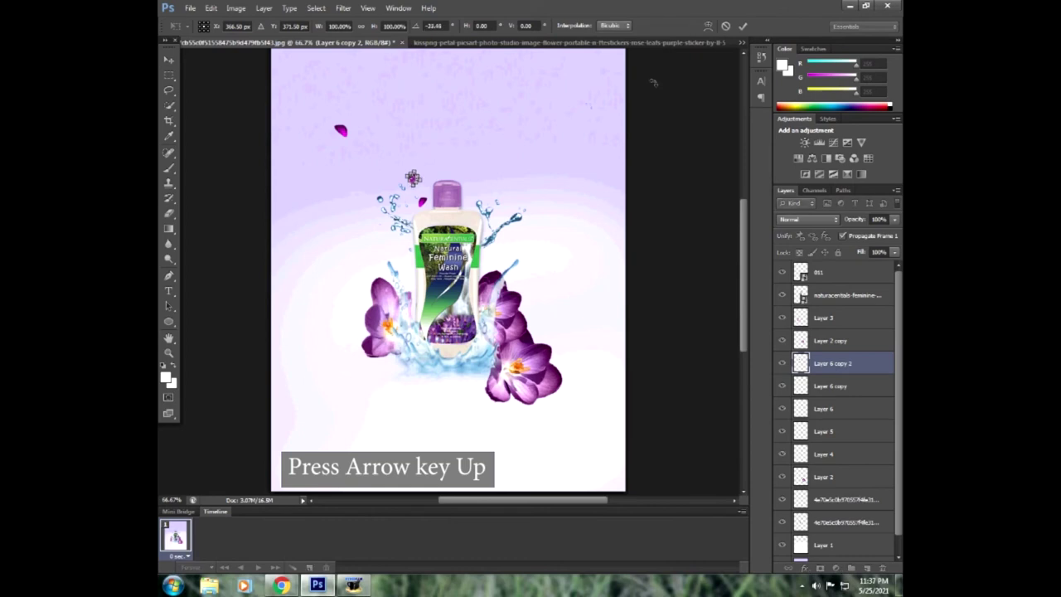
{"action": "left_click", "coordinate": [742, 26]}
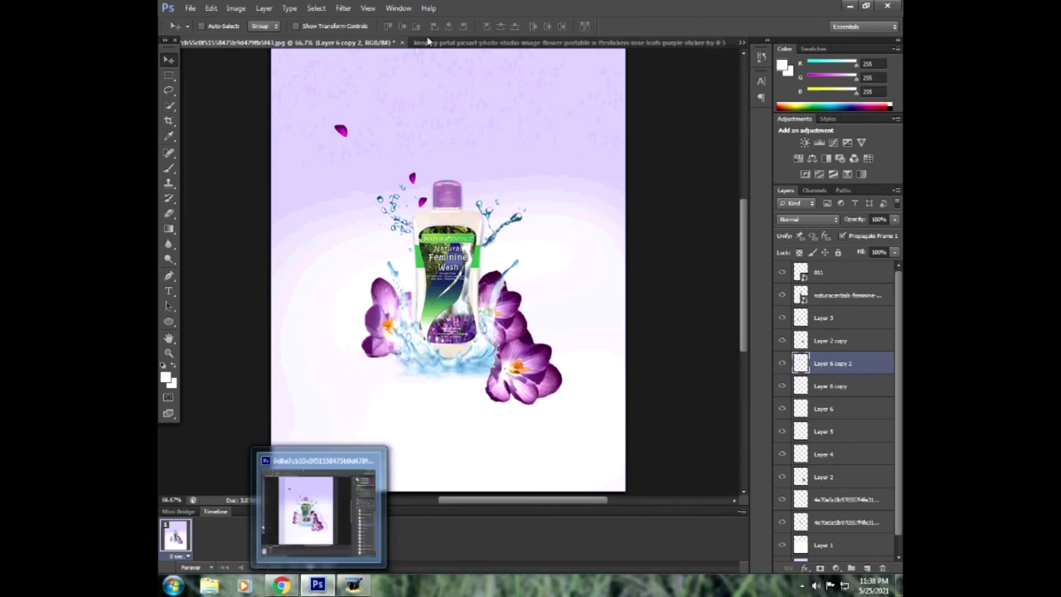
Quick-select the double petal in the petal image's upper-left corner, float that image, and copy the selected petals into the poster's upper-left area.
{"action": "left_click", "coordinate": [485, 43]}
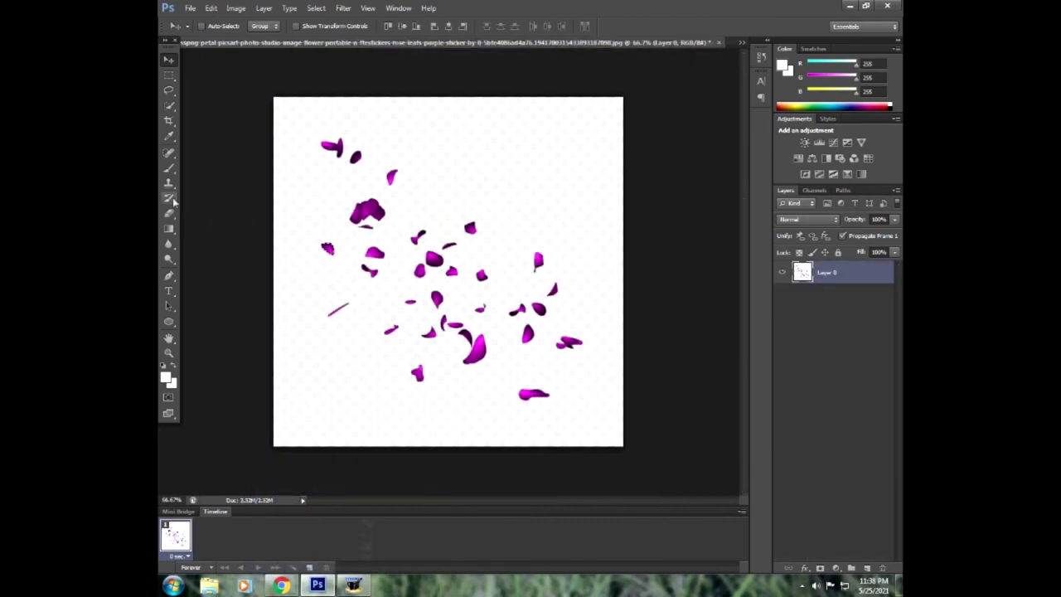
{"action": "left_click", "coordinate": [168, 105]}
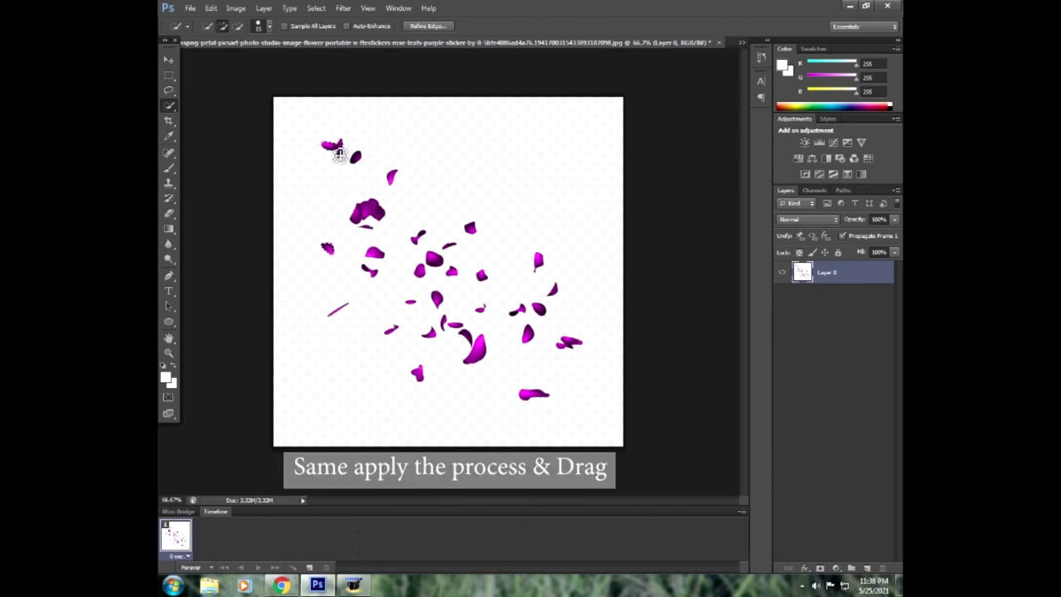
{"action": "left_click_drag", "start_coordinate": [512, 46], "coordinate": [715, 139]}
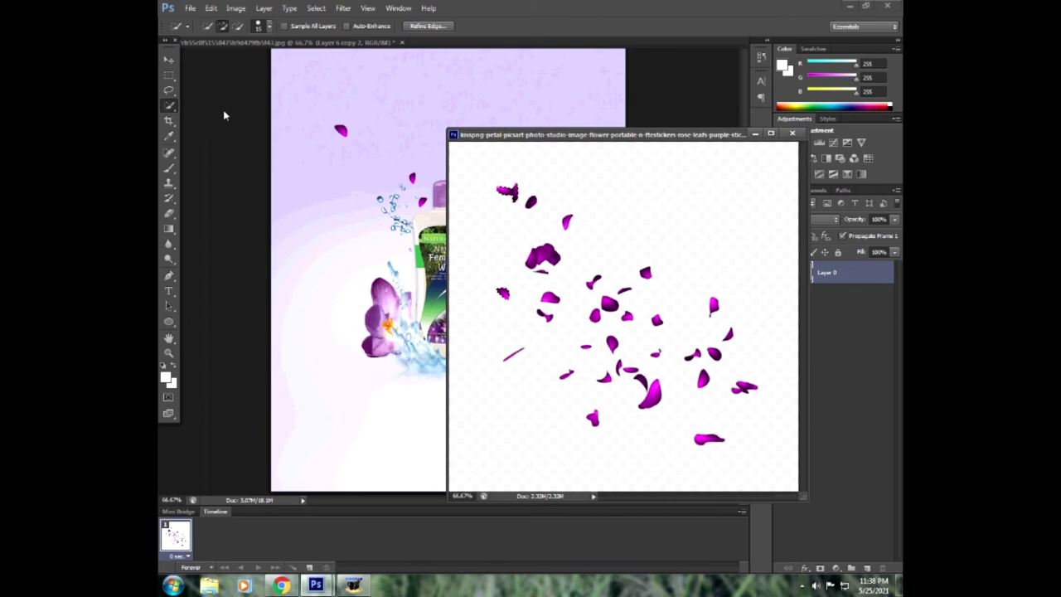
{"action": "left_click", "coordinate": [169, 60]}
{"action": "left_click_drag", "start_coordinate": [507, 193], "coordinate": [383, 133]}
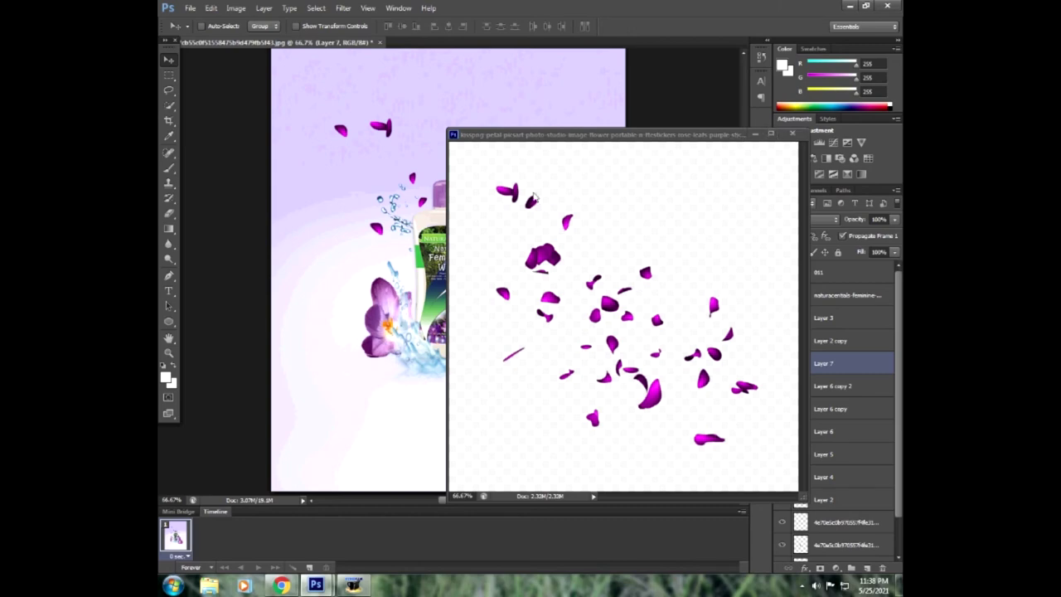
{"action": "left_click", "coordinate": [732, 151]}
{"action": "key", "text": "ctrl+w"}
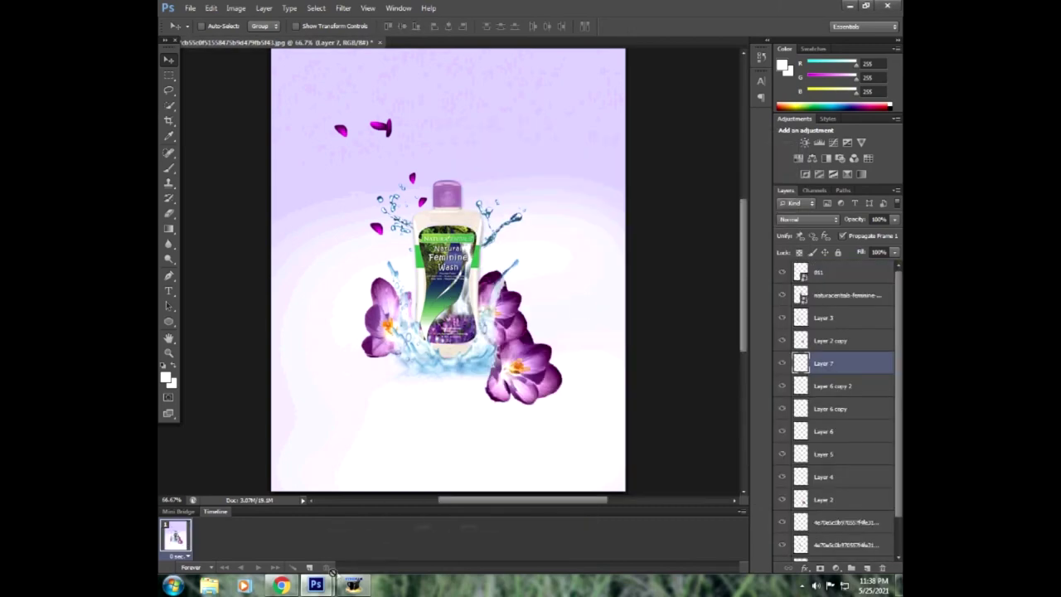
{"action": "mouse_move", "coordinate": [307, 582]}
{"action": "left_click", "coordinate": [375, 530]}
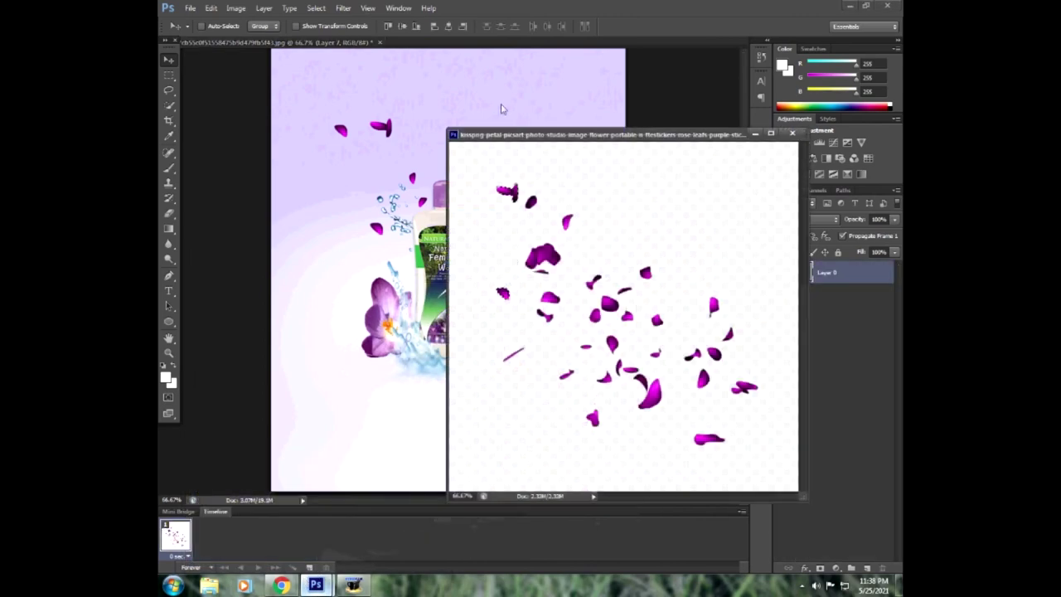
Dock the floating petal image back among the open documents and return to the poster.
{"action": "left_click_drag", "start_coordinate": [704, 139], "coordinate": [681, 51]}
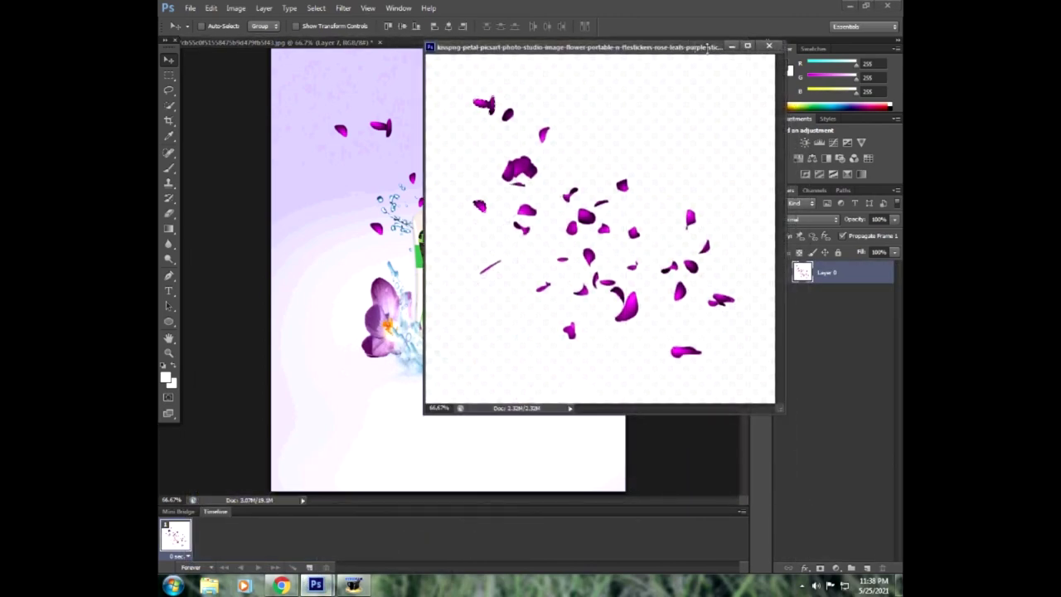
{"action": "left_click_drag", "start_coordinate": [638, 51], "coordinate": [585, 47]}
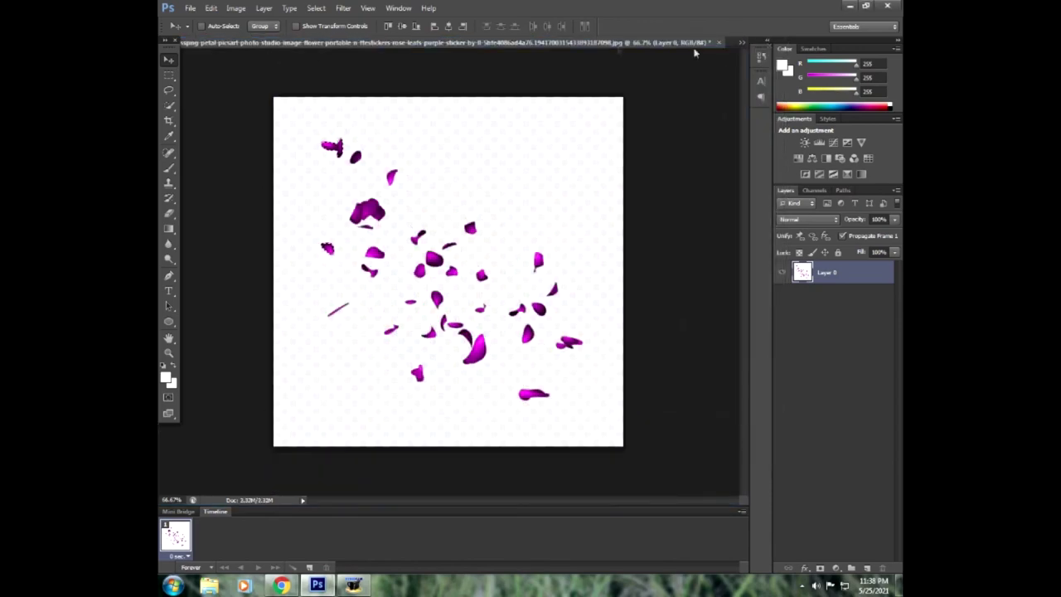
{"action": "left_click", "coordinate": [742, 42]}
{"action": "left_click", "coordinate": [348, 43]}
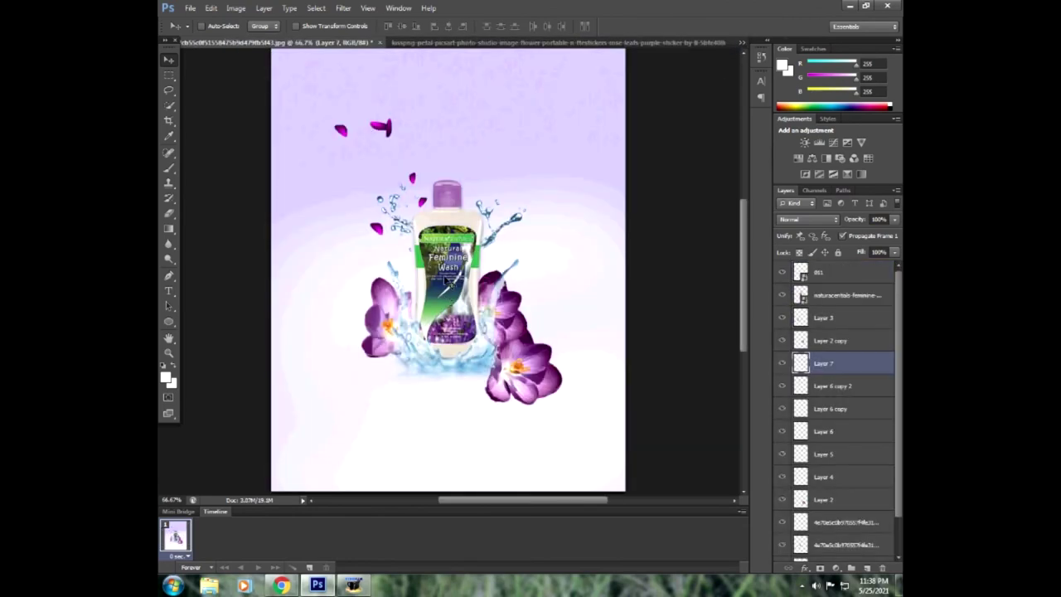
Move the new petal pair left of the bottle, rotate it about -7.7°, and scale it to about 93% width and 97% height.
{"action": "left_click_drag", "start_coordinate": [394, 137], "coordinate": [386, 169]}
{"action": "key", "text": "ctrl+t"}
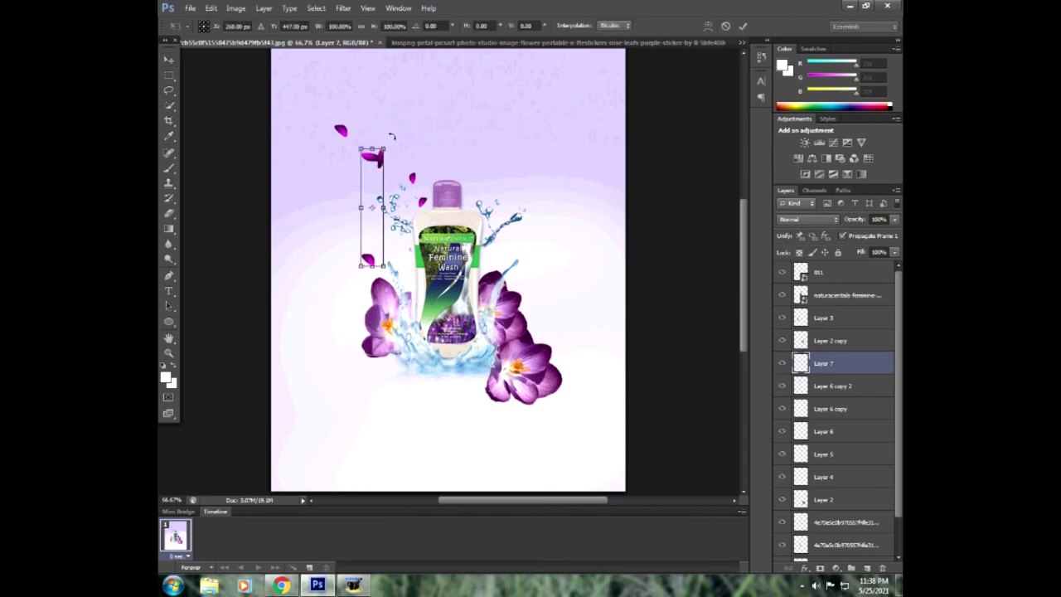
{"action": "left_click_drag", "start_coordinate": [395, 271], "coordinate": [411, 258]}
{"action": "left_click_drag", "start_coordinate": [369, 191], "coordinate": [368, 195]}
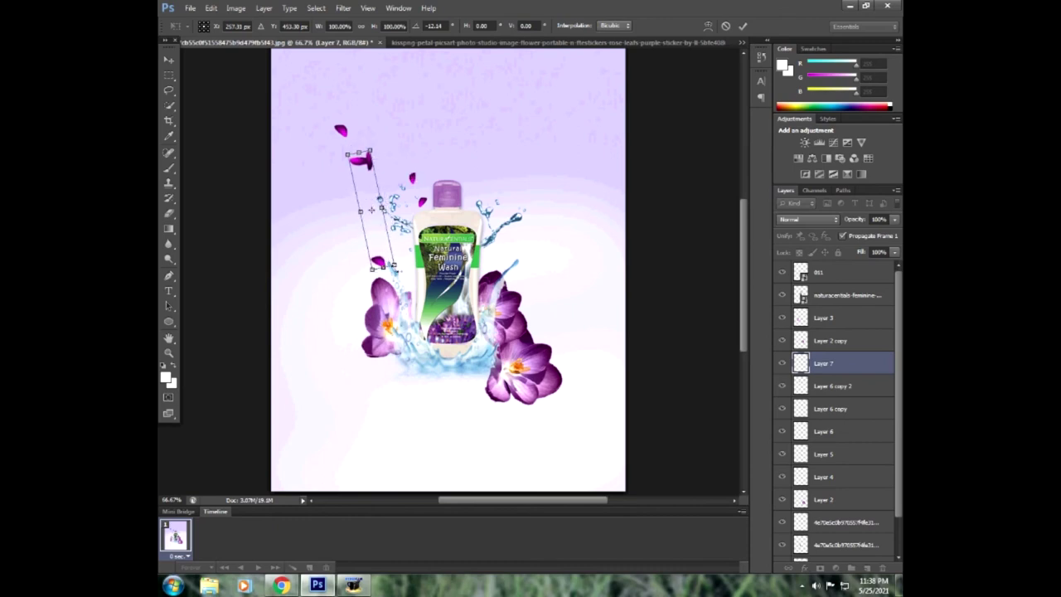
{"action": "left_click_drag", "start_coordinate": [393, 266], "coordinate": [393, 264]}
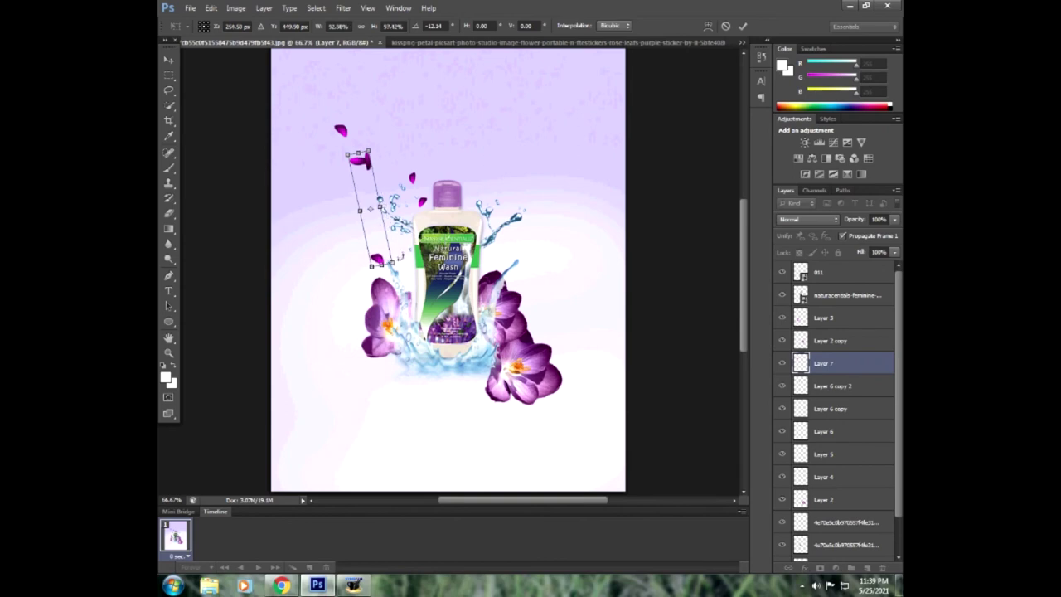
{"action": "mouse_move", "coordinate": [397, 147]}
{"action": "left_mouse_down"}
{"action": "mouse_move", "coordinate": [389, 142]}
{"action": "mouse_move", "coordinate": [400, 148]}
{"action": "left_mouse_up"}
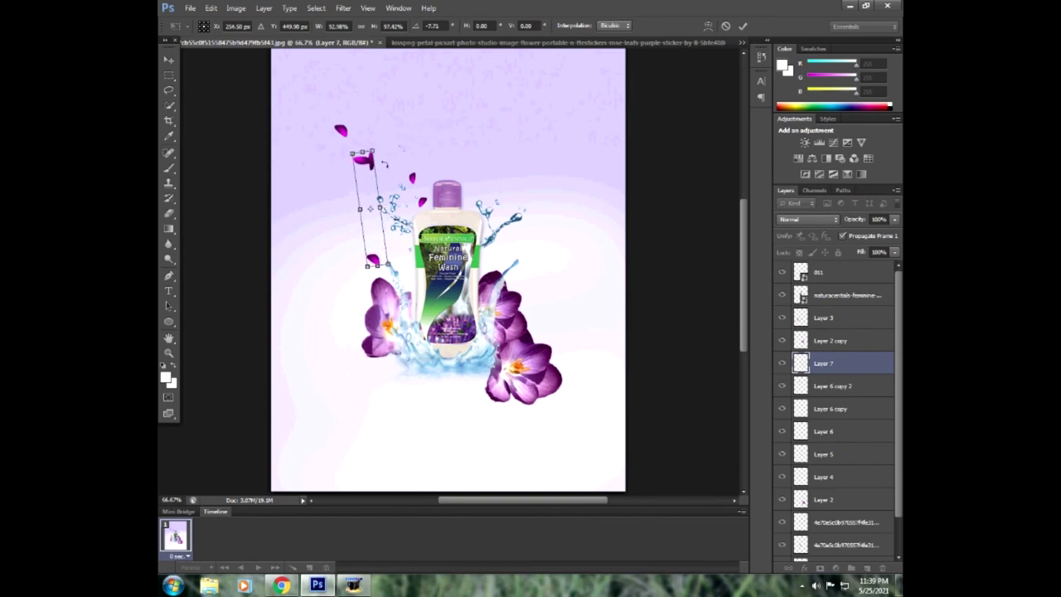
{"action": "left_click_drag", "start_coordinate": [368, 193], "coordinate": [373, 192]}
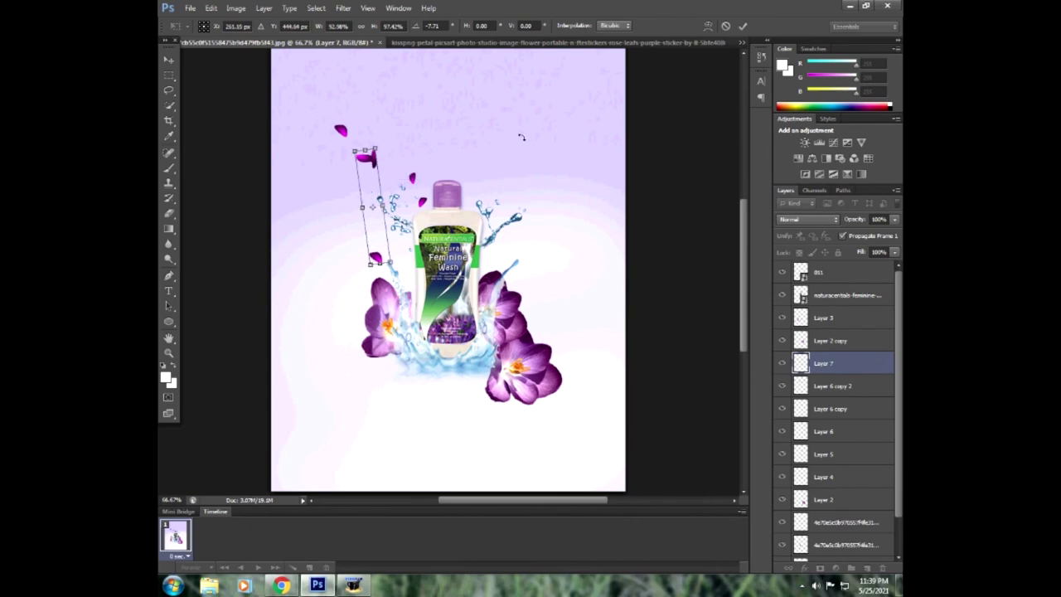
{"action": "left_click", "coordinate": [169, 59]}
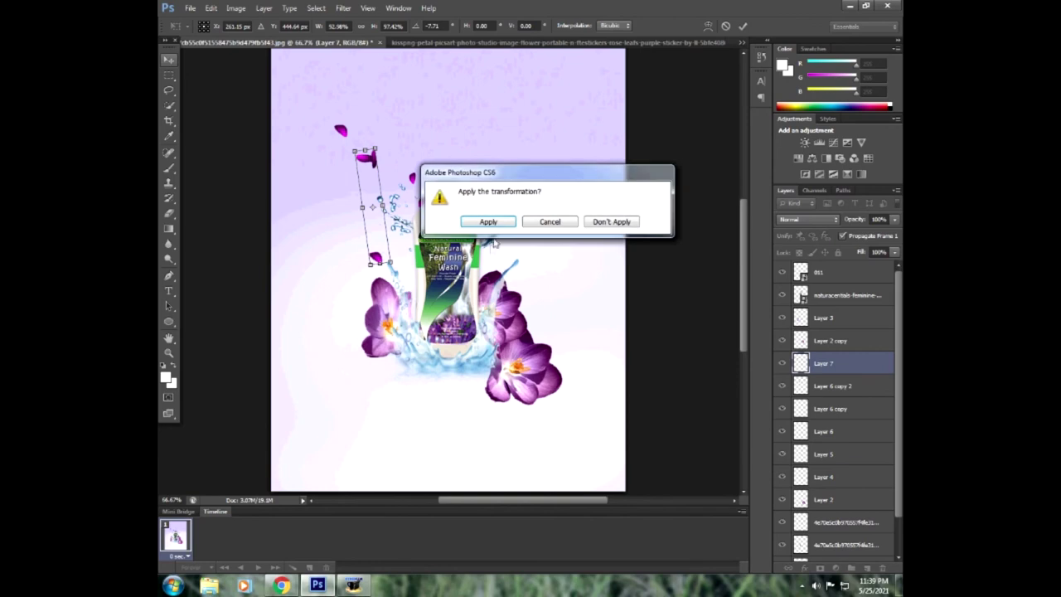
{"action": "left_click", "coordinate": [488, 222]}
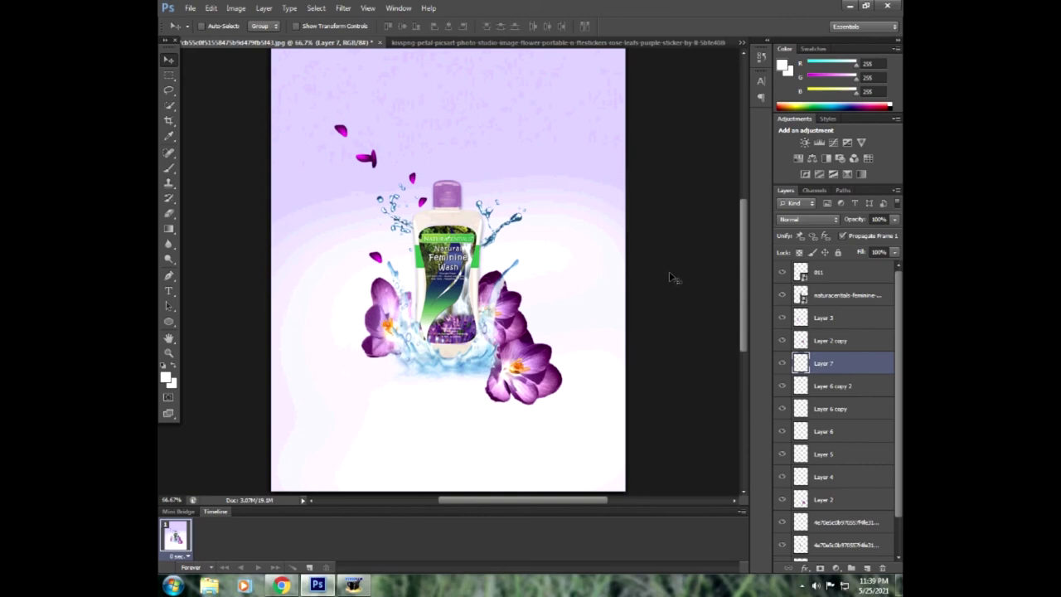
Open the purple lilac clip-art image from the Feminine wash folder.
{"action": "scroll", "coordinate": [581, 255], "scroll_direction": "up", "scroll_amount": 1}
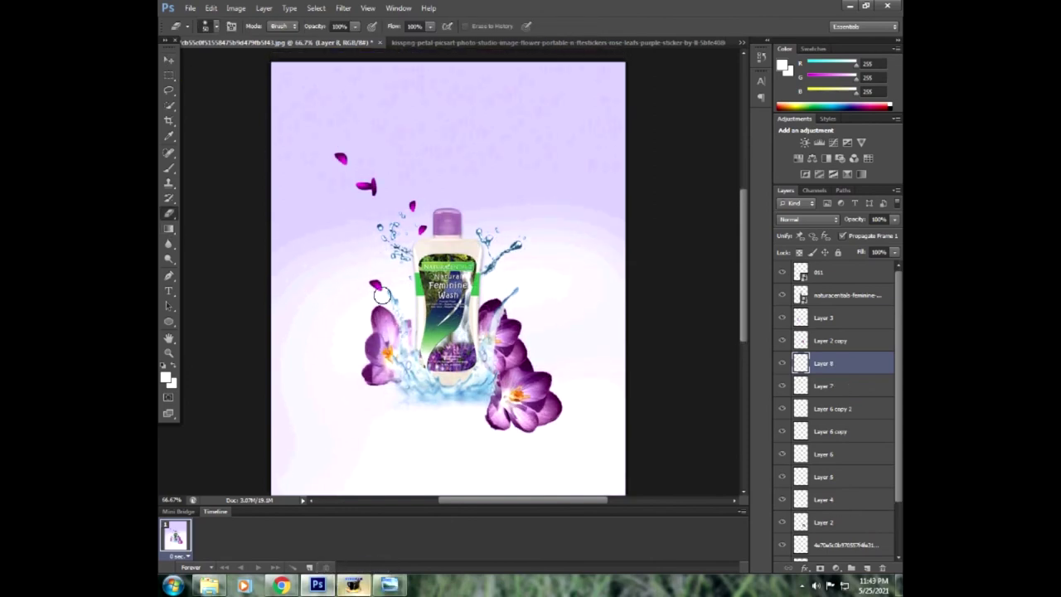
{"action": "key", "text": "ctrl+Tab"}
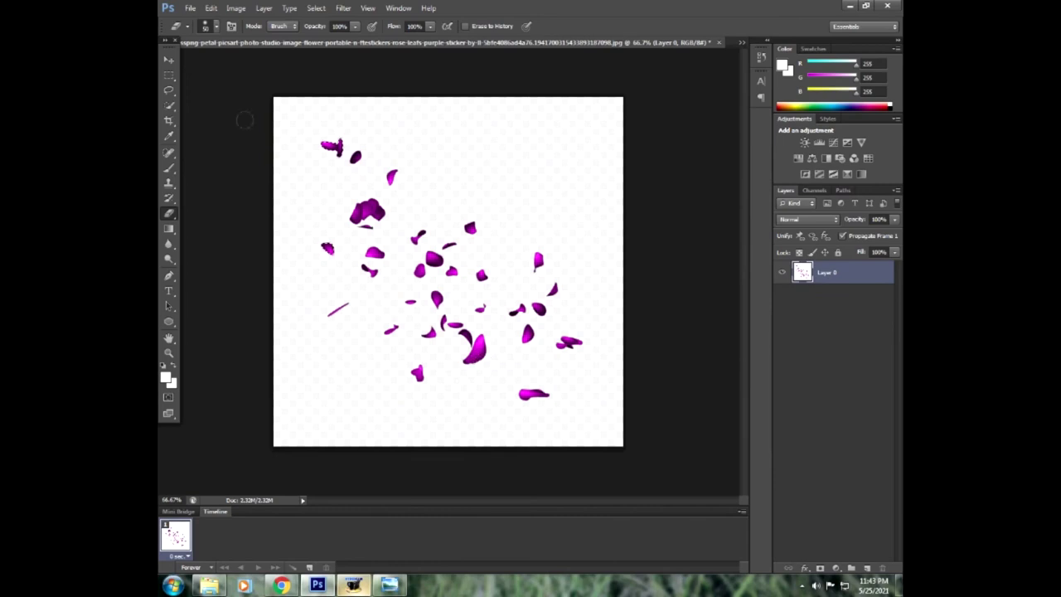
{"action": "left_click", "coordinate": [168, 60]}
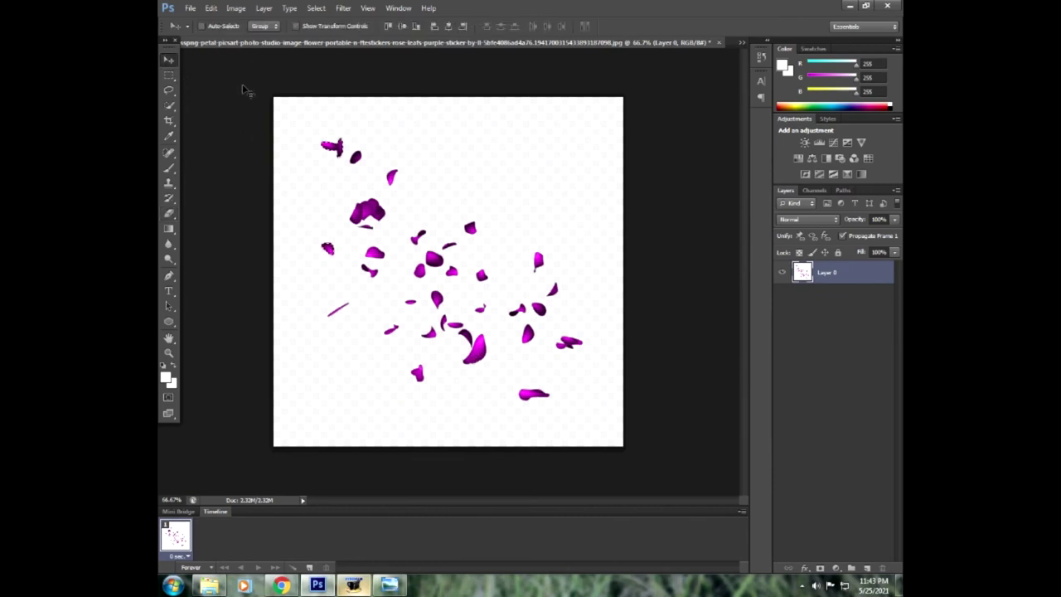
{"action": "left_click", "coordinate": [190, 8]}
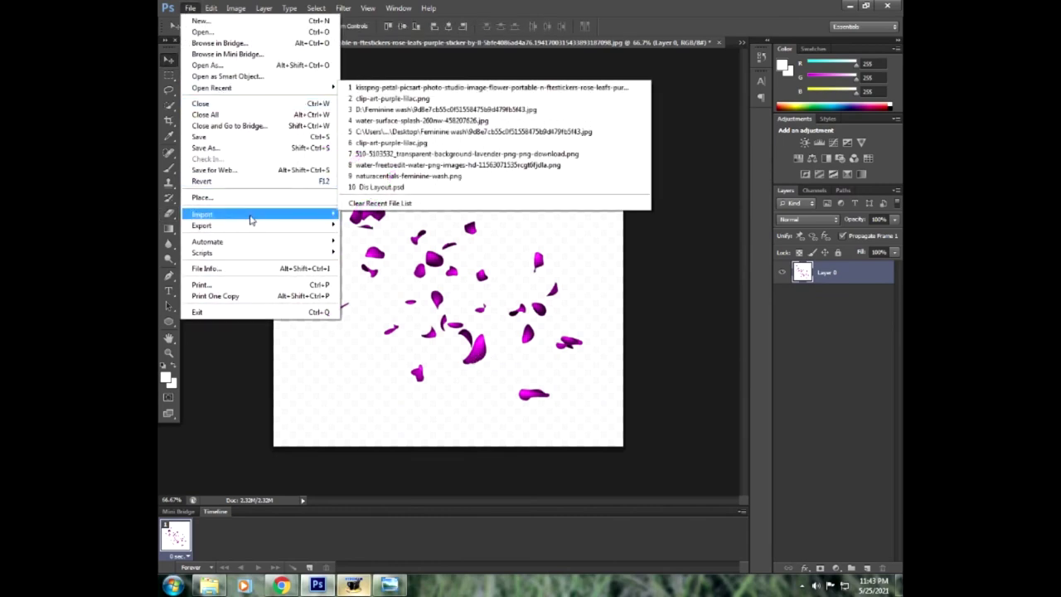
{"action": "left_click", "coordinate": [208, 32]}
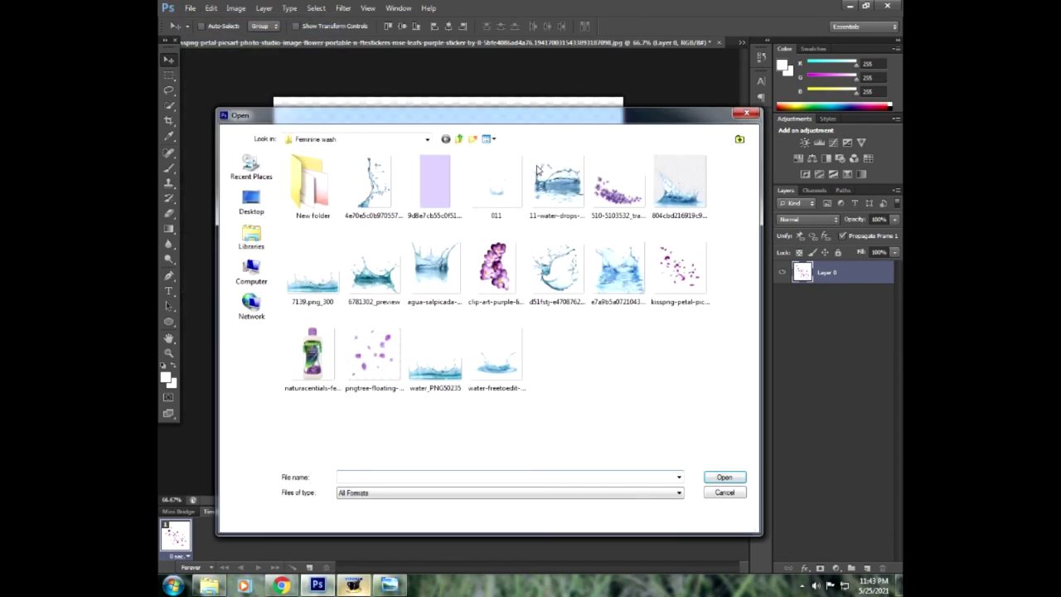
{"action": "left_click", "coordinate": [495, 269]}
{"action": "left_click", "coordinate": [723, 478]}
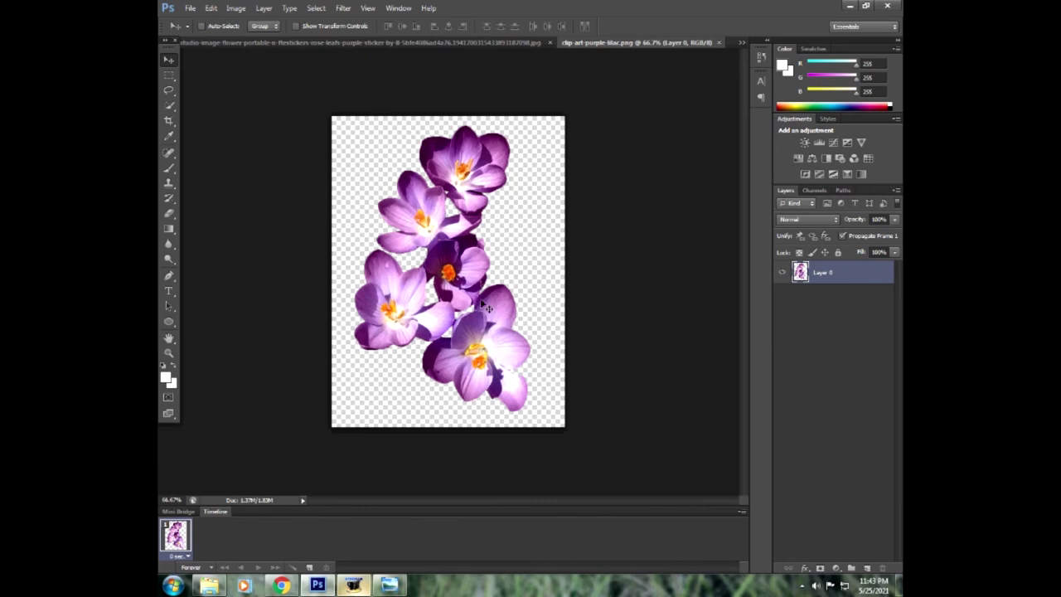
Select the dark crocus in the middle of the flower cluster with the Quick Selection tool.
{"action": "left_click", "coordinate": [169, 106]}
{"action": "mouse_move", "coordinate": [450, 266]}
{"action": "left_mouse_down"}
{"action": "mouse_move", "coordinate": [476, 236]}
{"action": "mouse_move", "coordinate": [466, 293]}
{"action": "left_mouse_up"}
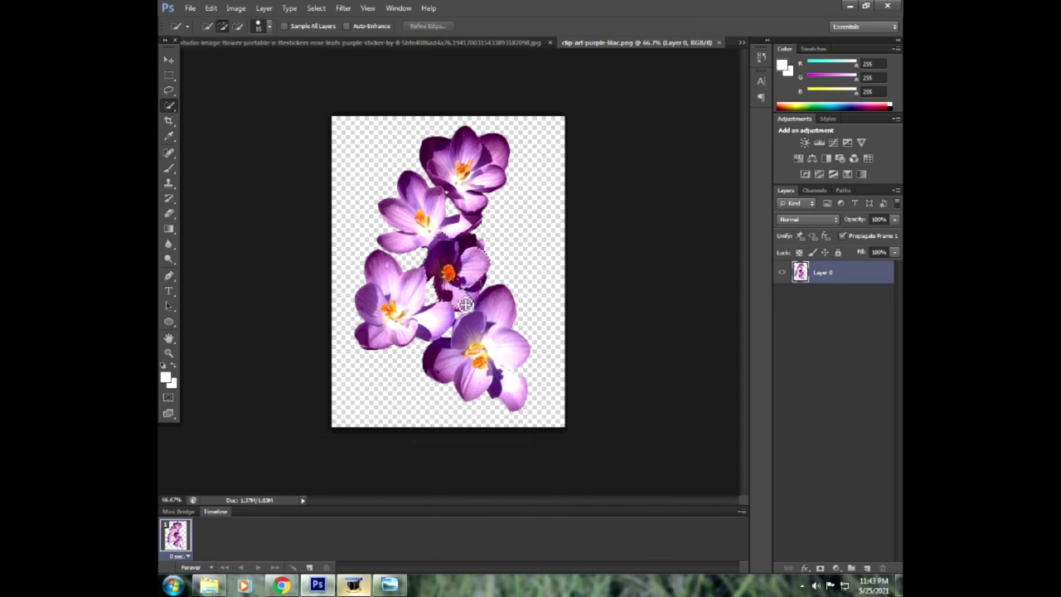
{"action": "left_click", "coordinate": [481, 251]}
{"action": "key", "text": "alt"}
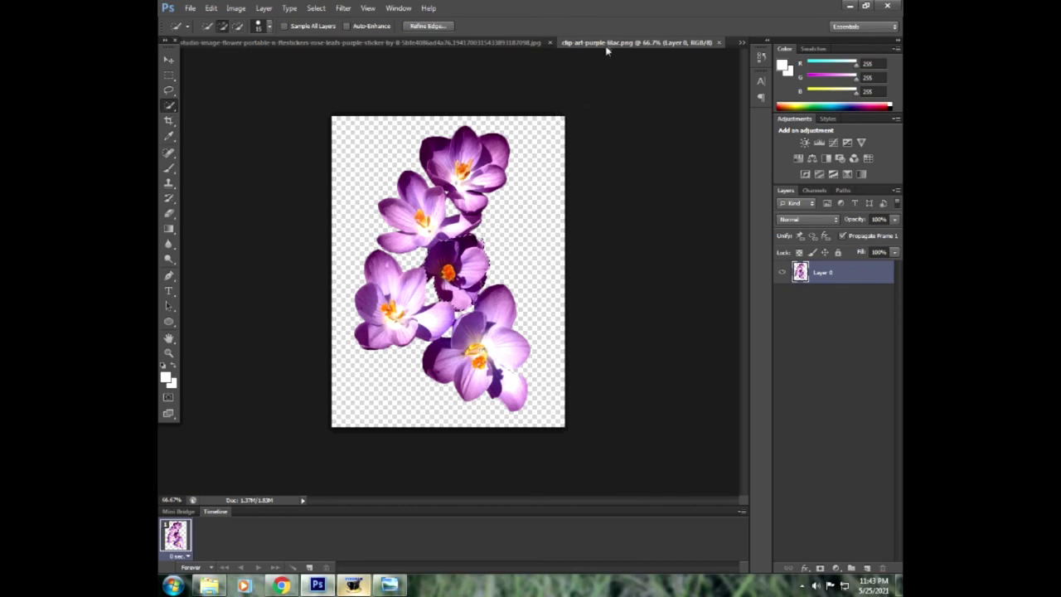
Float the flower image over the poster and copy the selected dark crocus into the poster above the bottle cap.
{"action": "left_click_drag", "start_coordinate": [606, 43], "coordinate": [647, 205]}
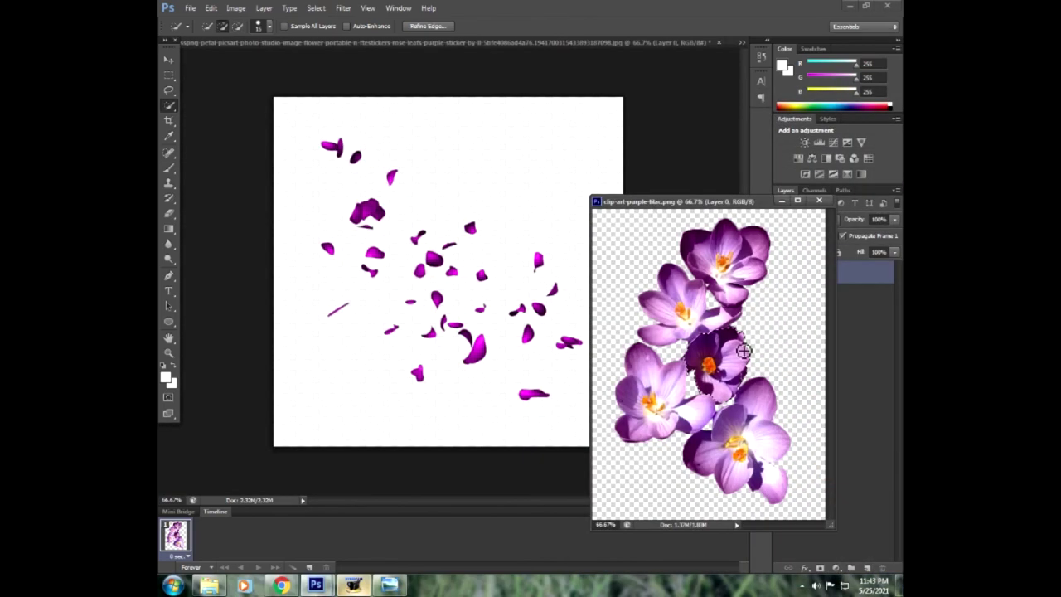
{"action": "left_click", "coordinate": [737, 58]}
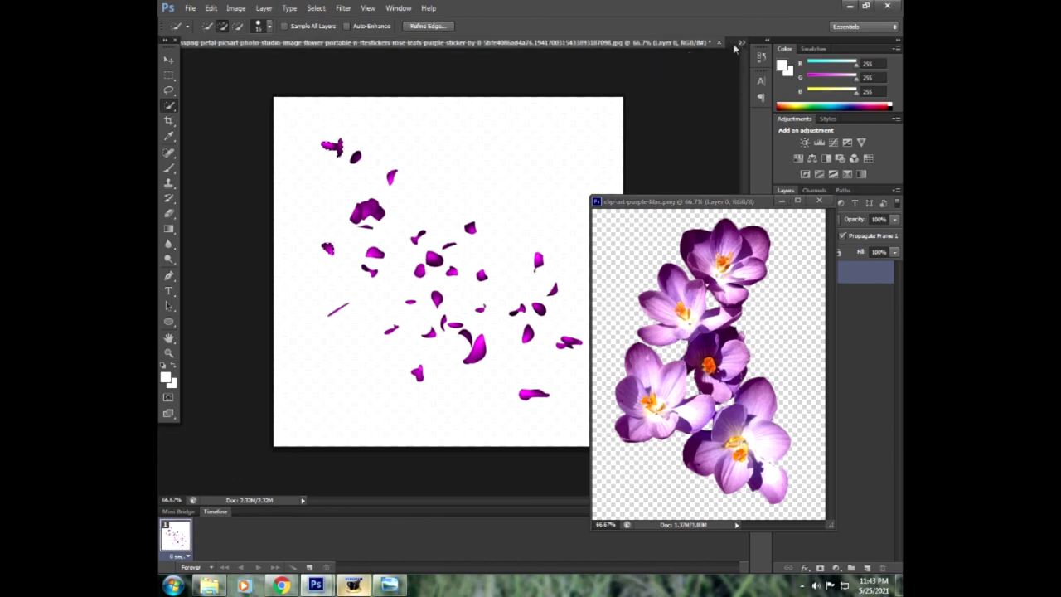
{"action": "left_click", "coordinate": [390, 46]}
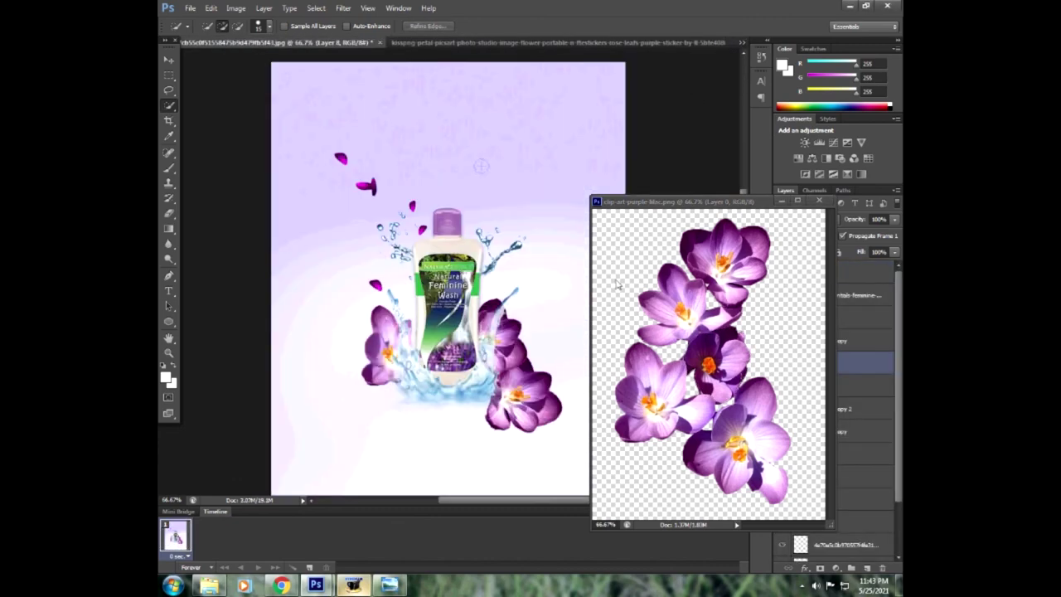
{"action": "left_click", "coordinate": [663, 201]}
{"action": "left_click_drag", "start_coordinate": [663, 201], "coordinate": [596, 123]}
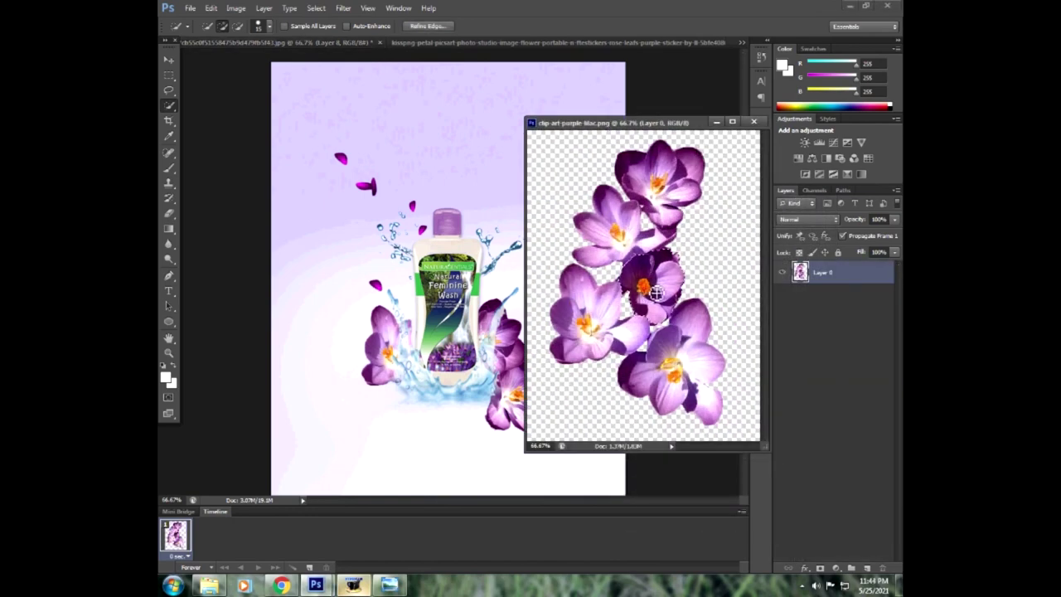
{"action": "key", "text": "v"}
{"action": "left_click_drag", "start_coordinate": [628, 280], "coordinate": [419, 136]}
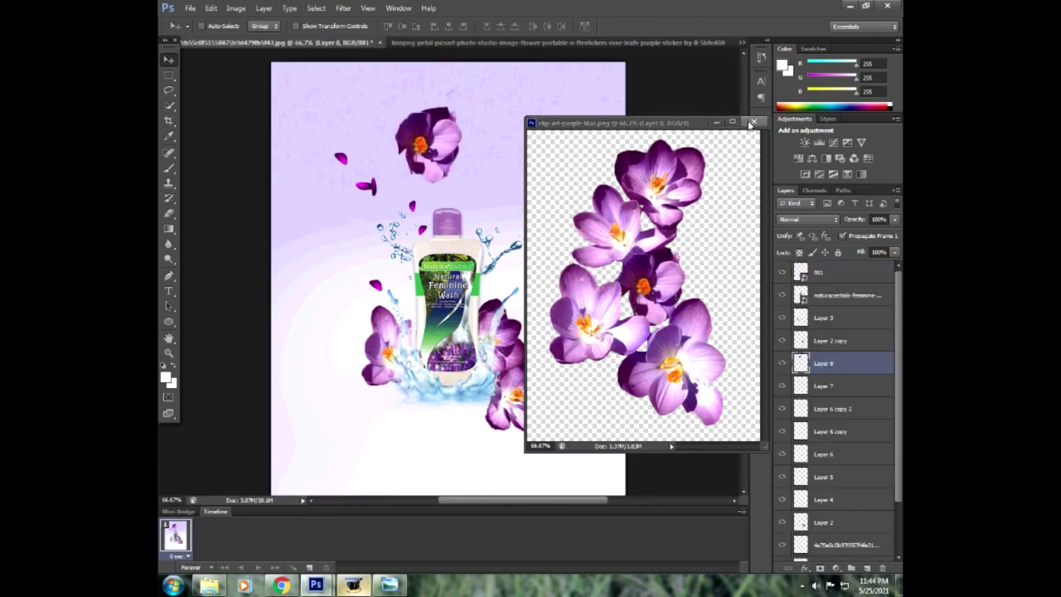
Dock the floating purple lilac clip-art image back among the open documents and return to the poster.
{"action": "left_click_drag", "start_coordinate": [705, 126], "coordinate": [707, 50]}
{"action": "left_click_drag", "start_coordinate": [590, 60], "coordinate": [582, 40]}
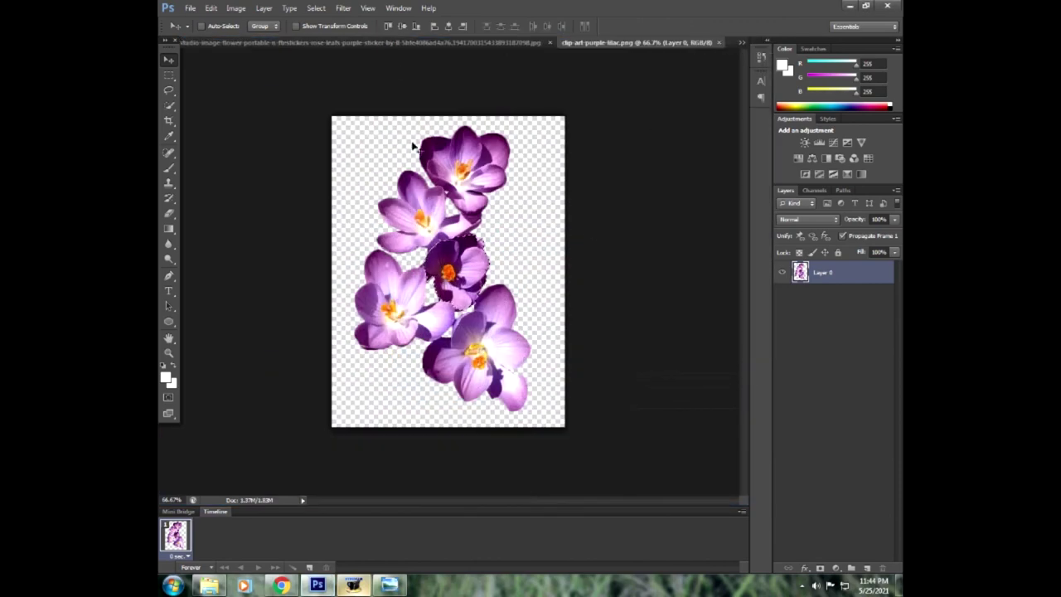
{"action": "left_click", "coordinate": [740, 41]}
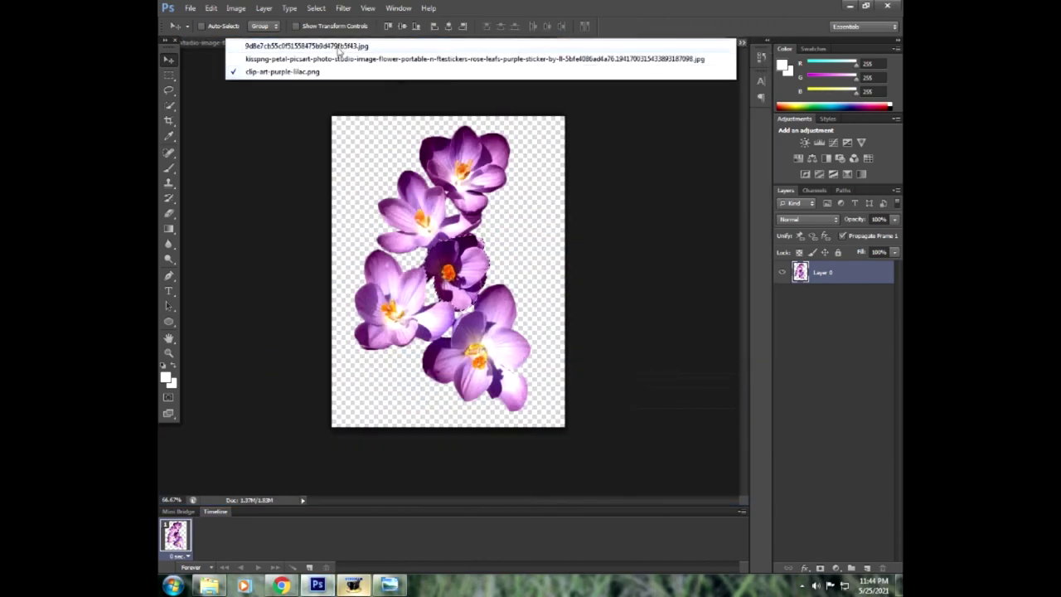
{"action": "left_click", "coordinate": [452, 46]}
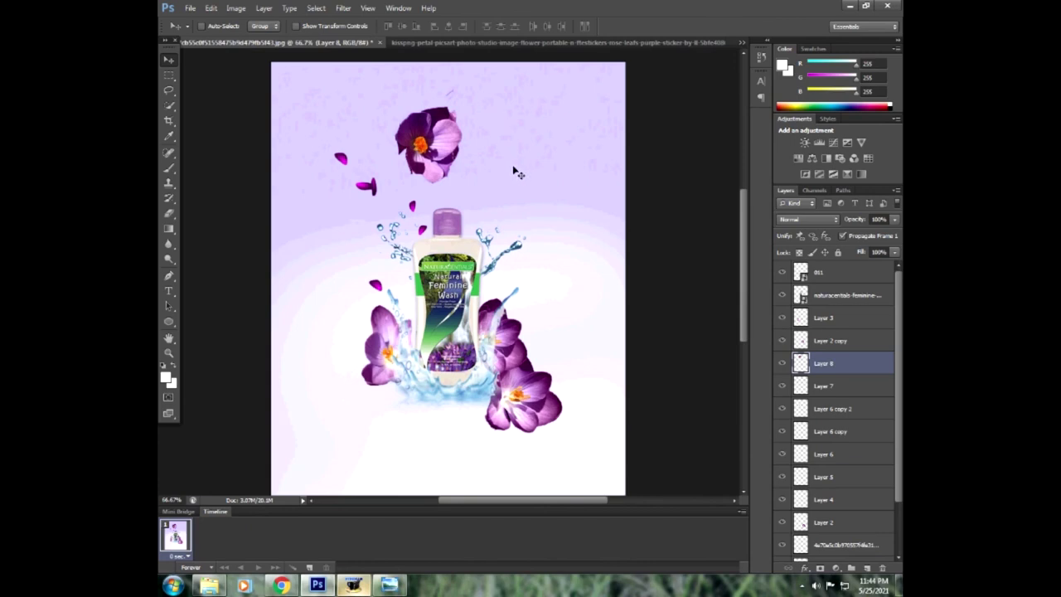
Shrink the dark crocus to about 58% width beside the bottle's right shoulder, then rotate and warp it inward from the bottle's edge.
{"action": "left_click", "coordinate": [169, 213]}
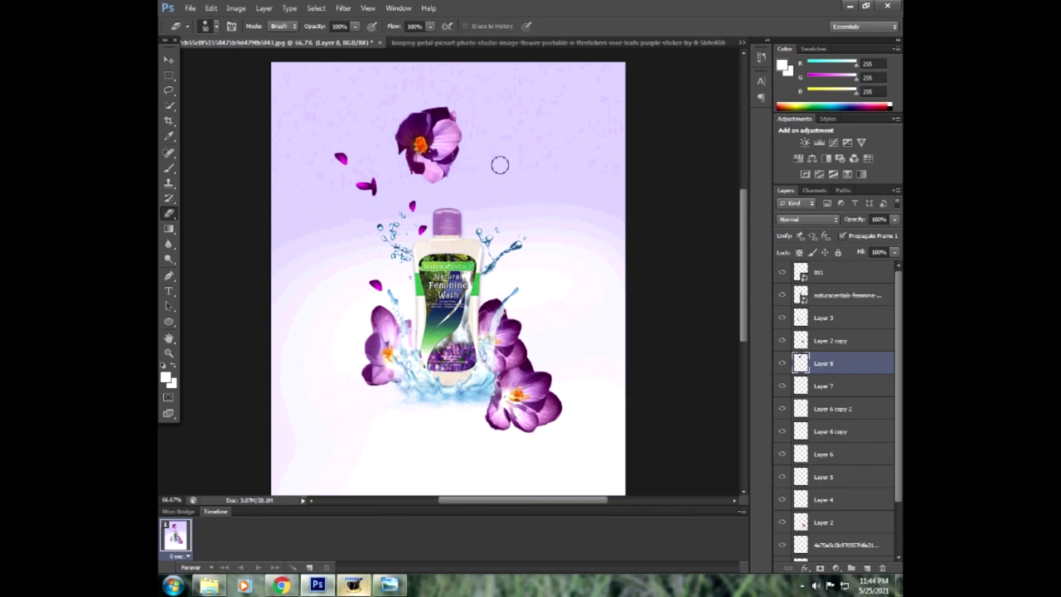
{"action": "left_click", "coordinate": [168, 59]}
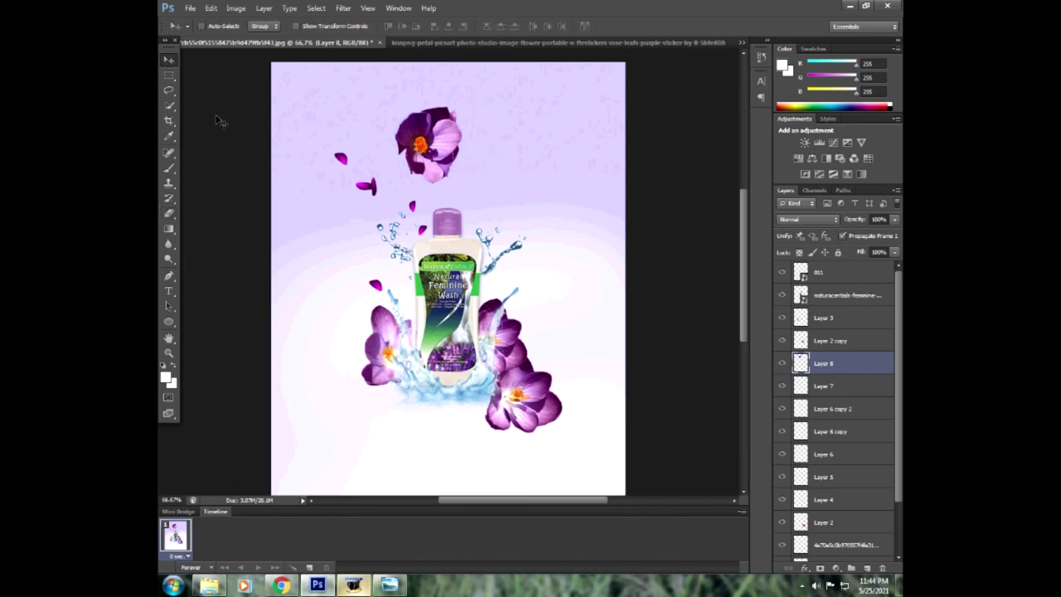
{"action": "key", "text": "ctrl+t"}
{"action": "left_click_drag", "start_coordinate": [394, 184], "coordinate": [500, 263]}
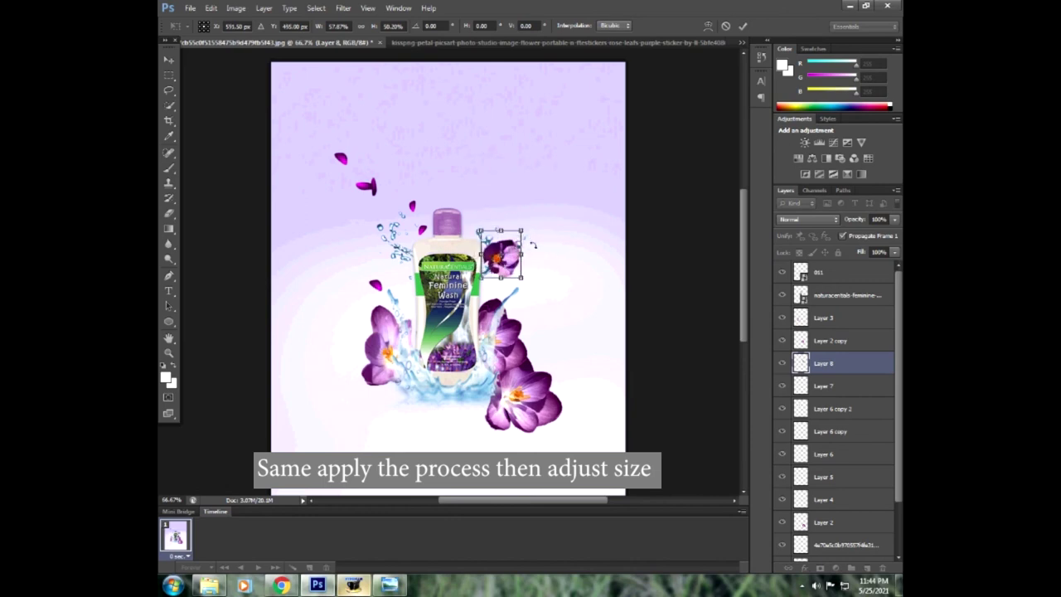
{"action": "mouse_move", "coordinate": [528, 224]}
{"action": "left_mouse_down"}
{"action": "mouse_move", "coordinate": [542, 256]}
{"action": "mouse_move", "coordinate": [520, 242]}
{"action": "left_mouse_up"}
{"action": "left_click", "coordinate": [709, 26]}
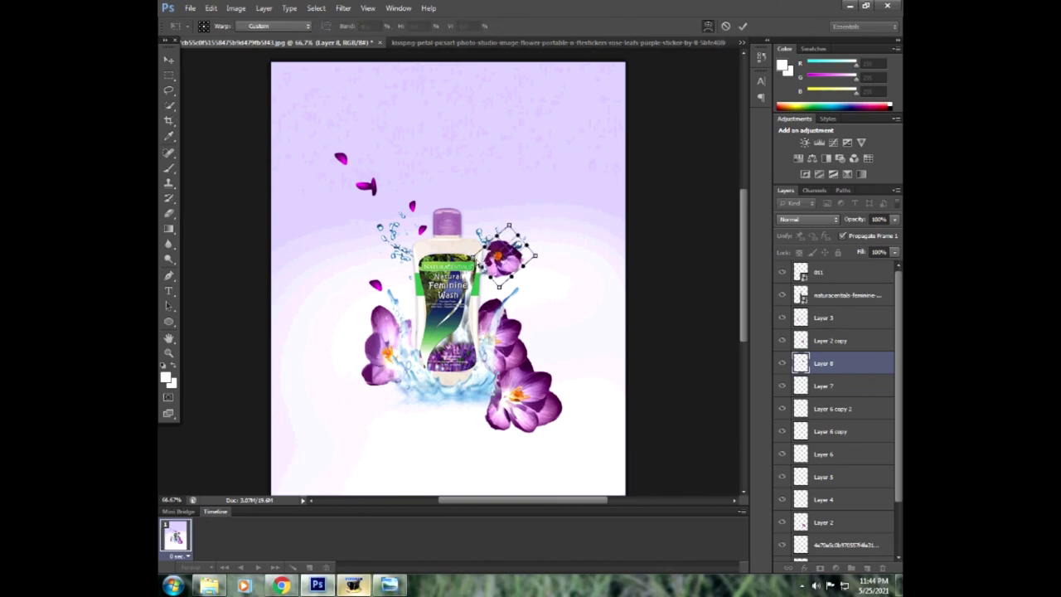
{"action": "left_click_drag", "start_coordinate": [477, 263], "coordinate": [502, 265]}
{"action": "left_click", "coordinate": [742, 26]}
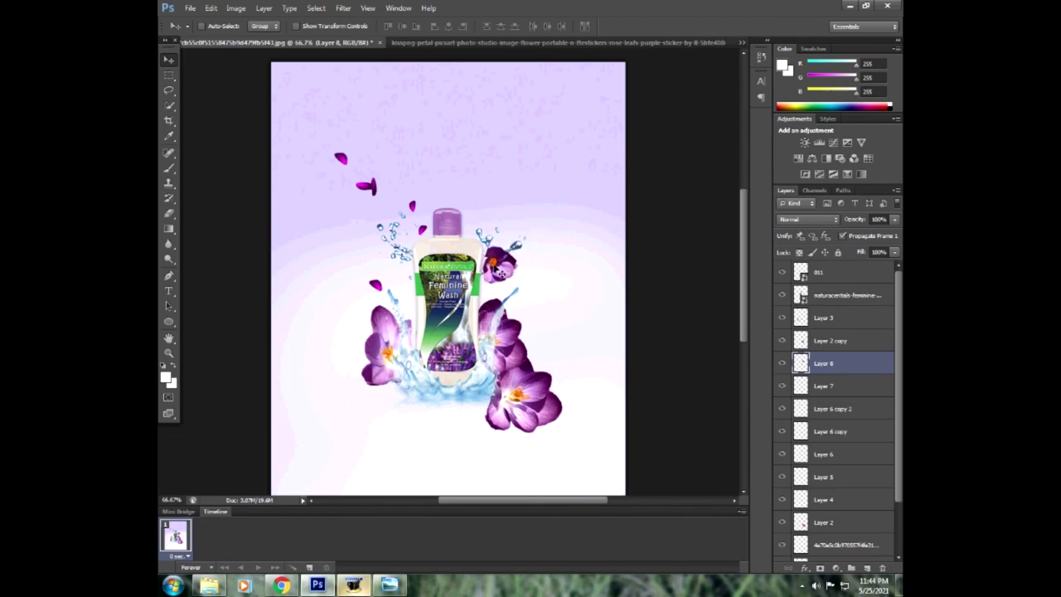
Scale the warped crocus at the bottle's right shoulder to about 70% width and 77% height.
{"action": "key", "text": "ctrl+t"}
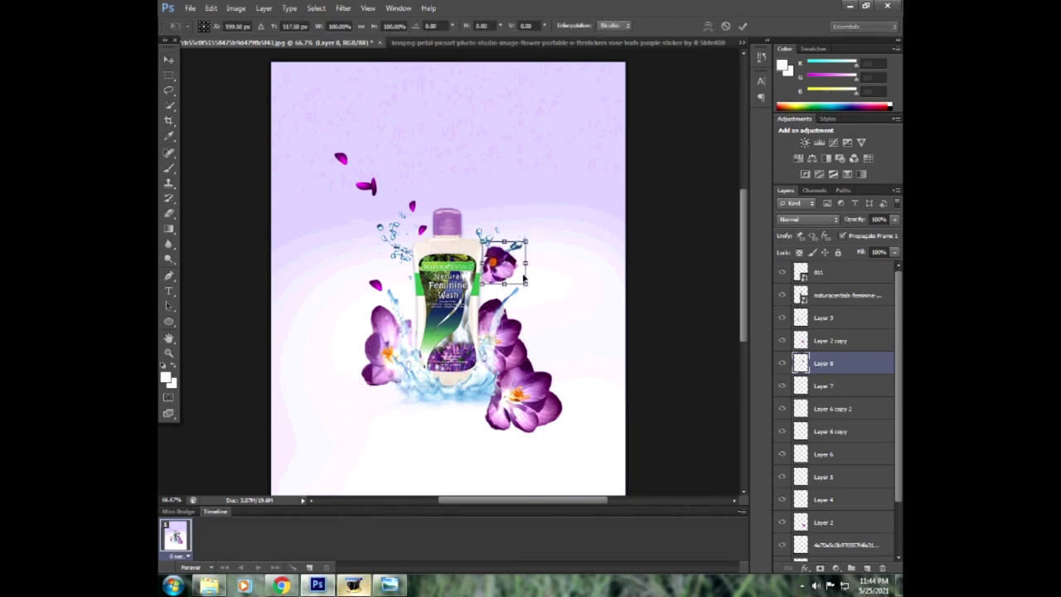
{"action": "left_click_drag", "start_coordinate": [531, 288], "coordinate": [517, 278]}
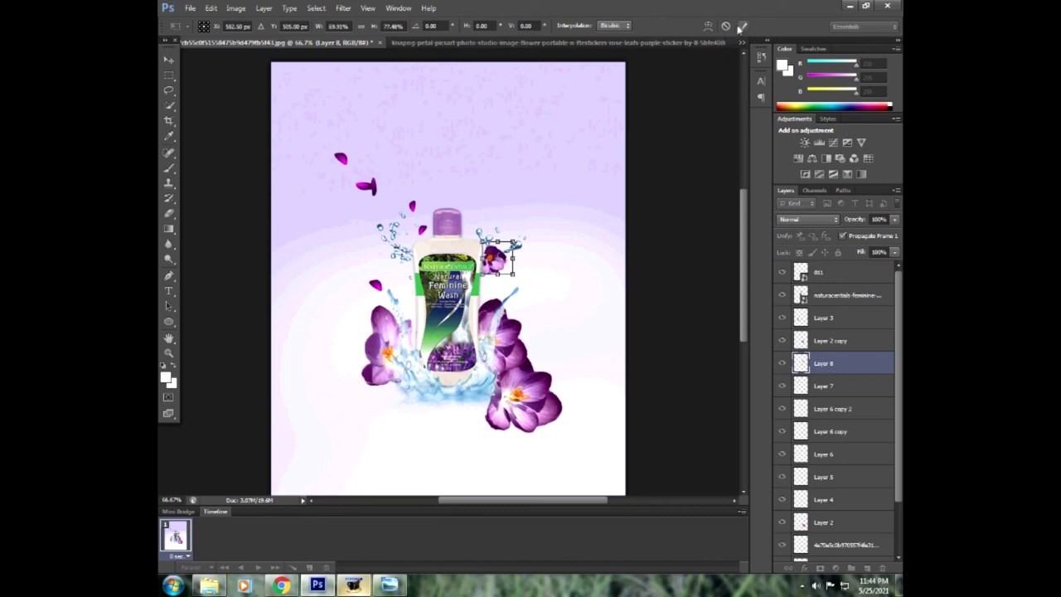
{"action": "left_click", "coordinate": [741, 26]}
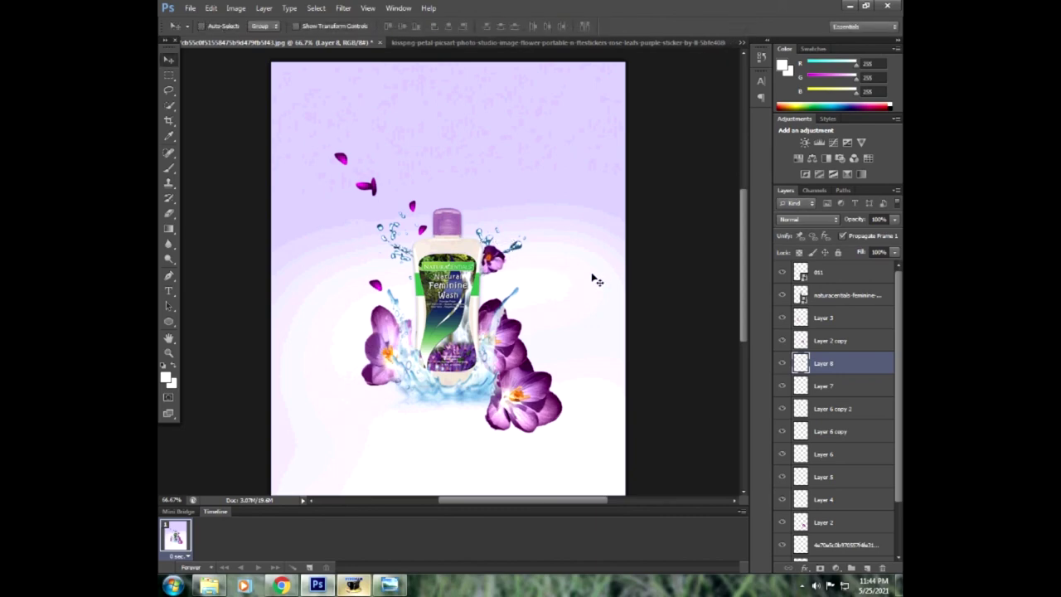